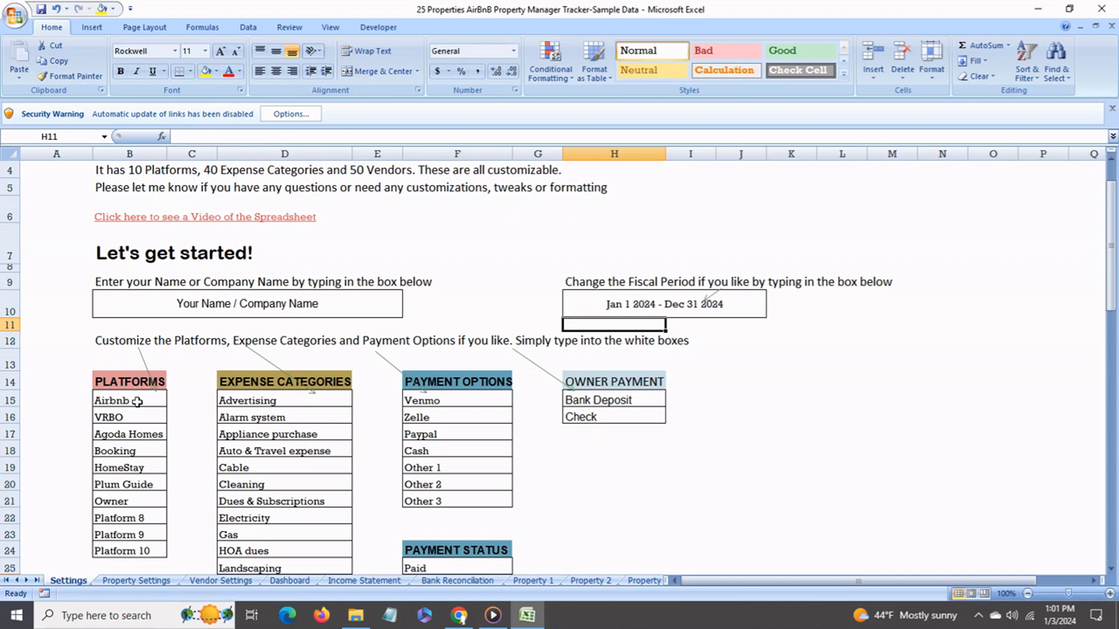
Replace the "Platform 8" entry in the Platforms list with "Another One".
{"action": "left_click", "coordinate": [137, 401]}
{"action": "left_click", "coordinate": [134, 419]}
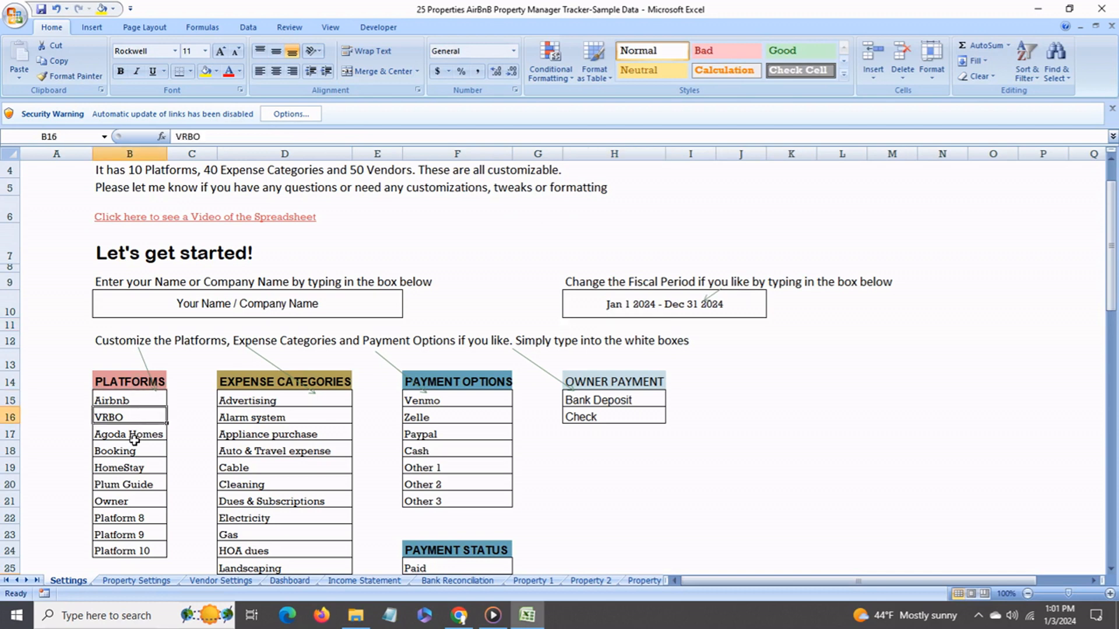
{"action": "left_click", "coordinate": [135, 439]}
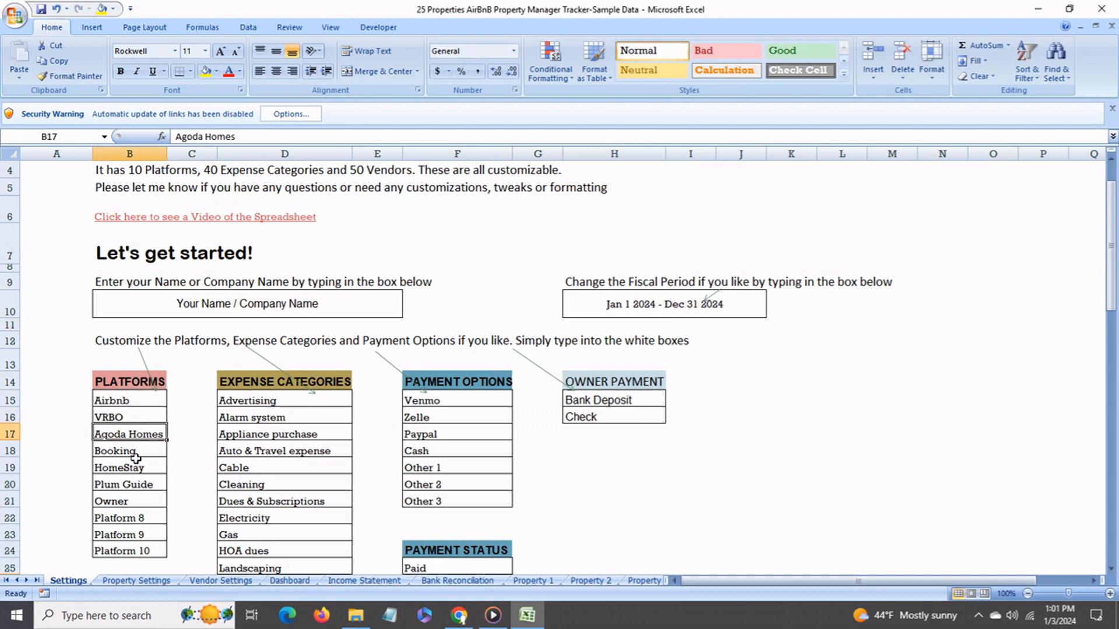
{"action": "left_click", "coordinate": [142, 519]}
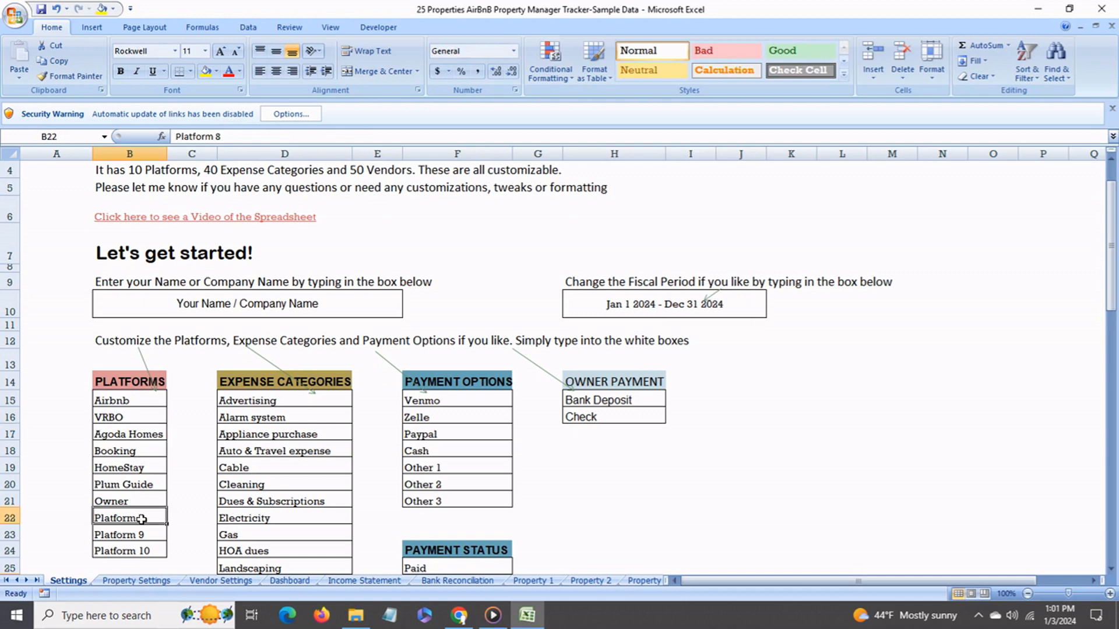
{"action": "type", "text": "Another O"}
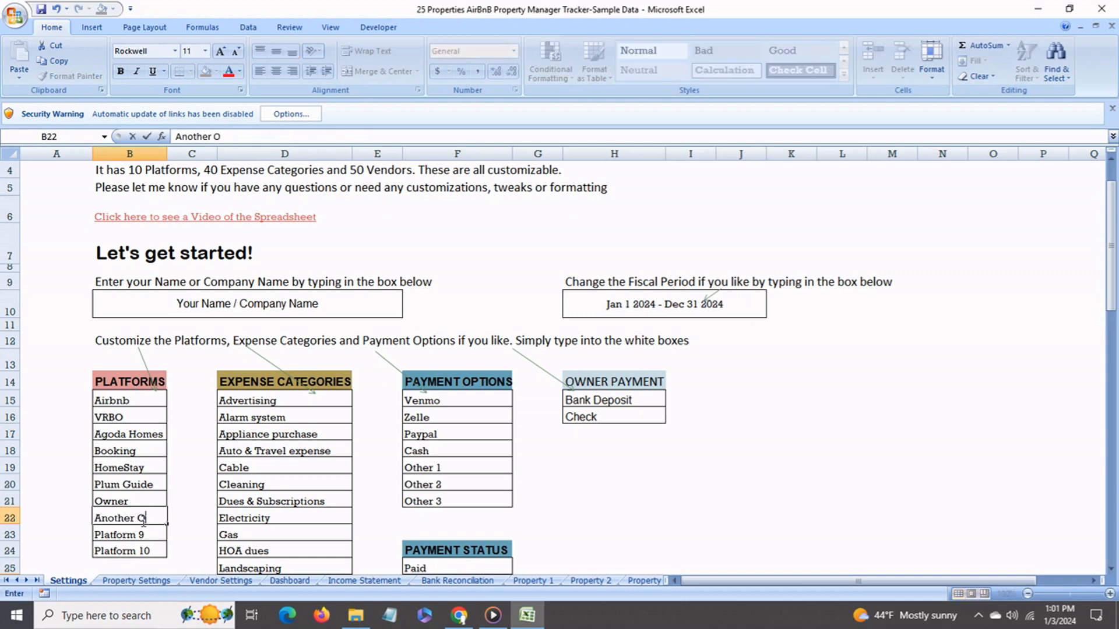
{"action": "type", "text": "ne"}
Replace "Other Expense 1" in the Expense Categories list with "Pool Expenses".
{"action": "left_click", "coordinate": [261, 447]}
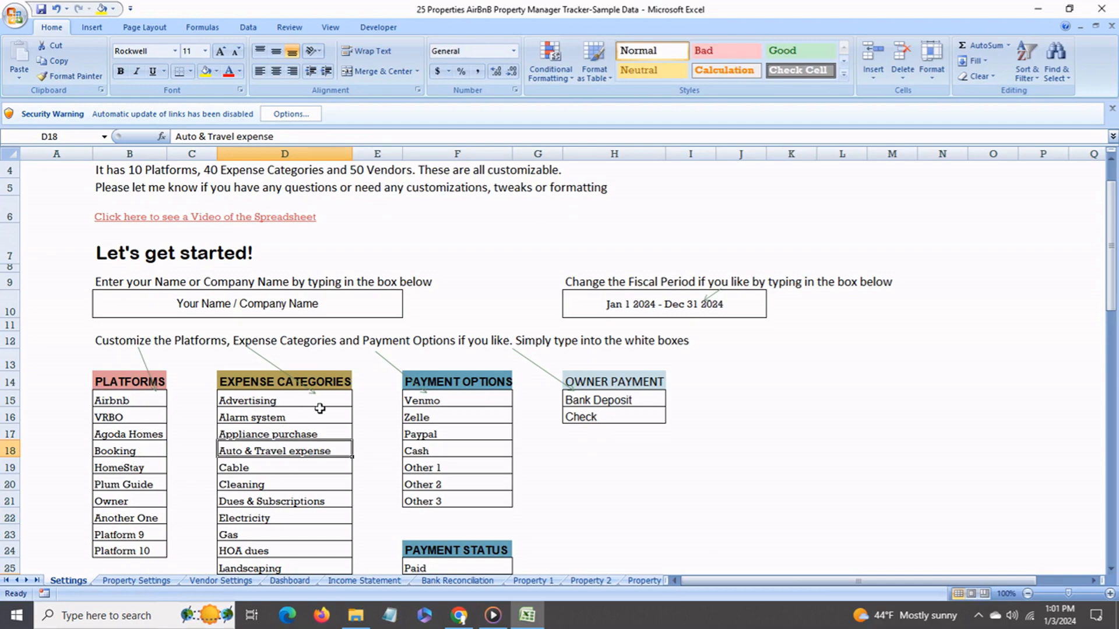
{"action": "scroll", "coordinate": [319, 408], "scroll_direction": "down", "scroll_amount": 8}
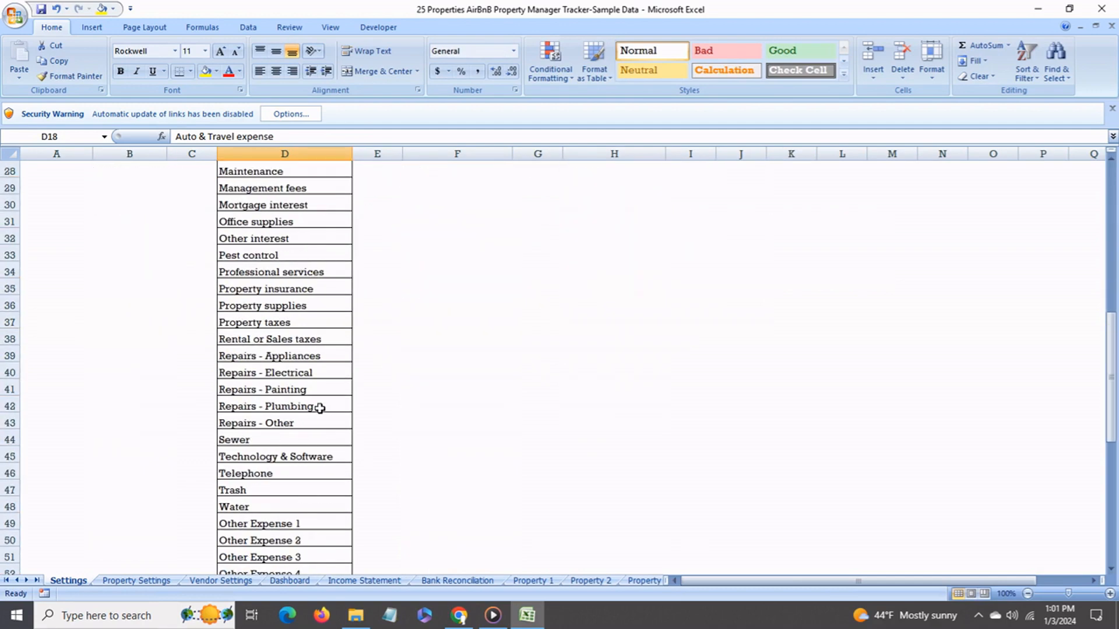
{"action": "scroll", "coordinate": [320, 408], "scroll_direction": "down", "scroll_amount": 2}
{"action": "left_click", "coordinate": [310, 428]}
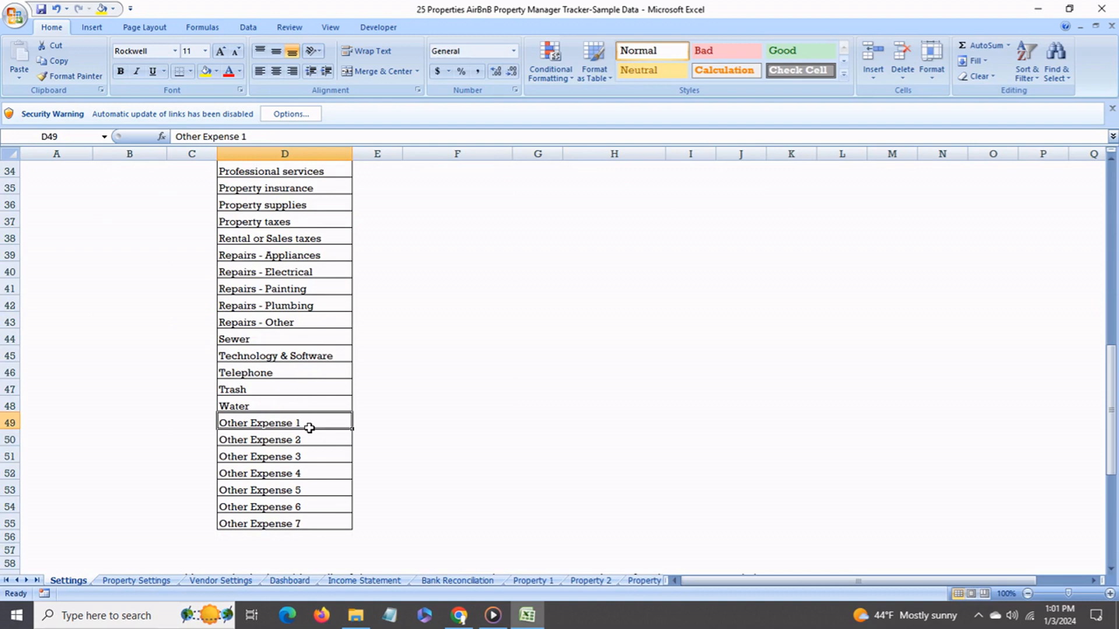
{"action": "type", "text": "Pool Expen"}
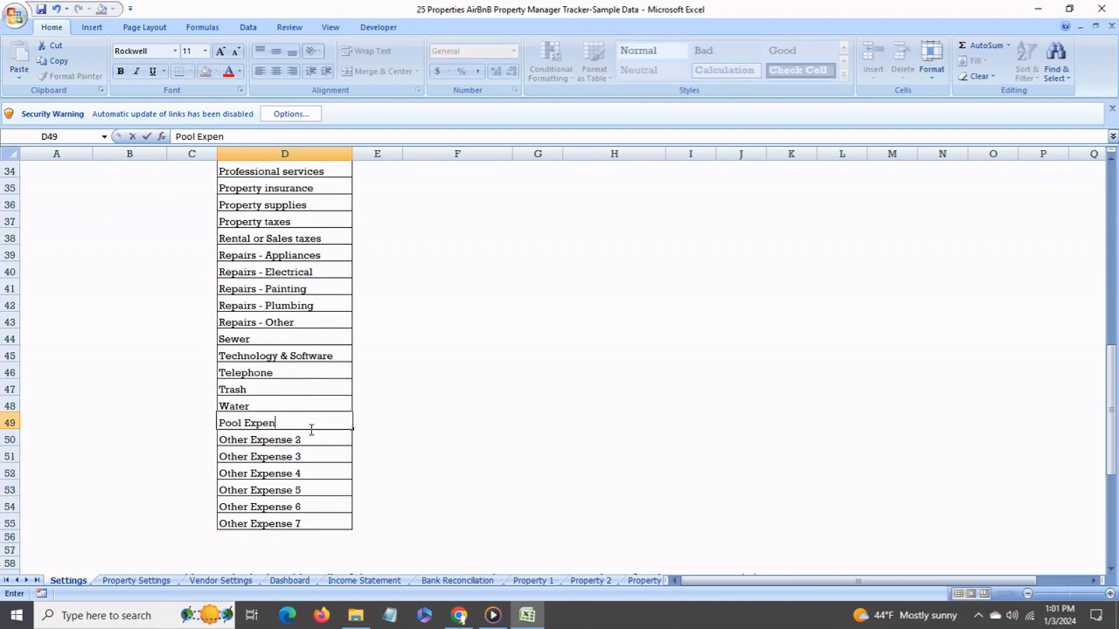
{"action": "type", "text": "ses"}
{"action": "left_click", "coordinate": [499, 336]}
Replace "Other 1" in the Payment Options list with "Apple Pay".
{"action": "scroll", "coordinate": [500, 336], "scroll_direction": "up", "scroll_amount": 5}
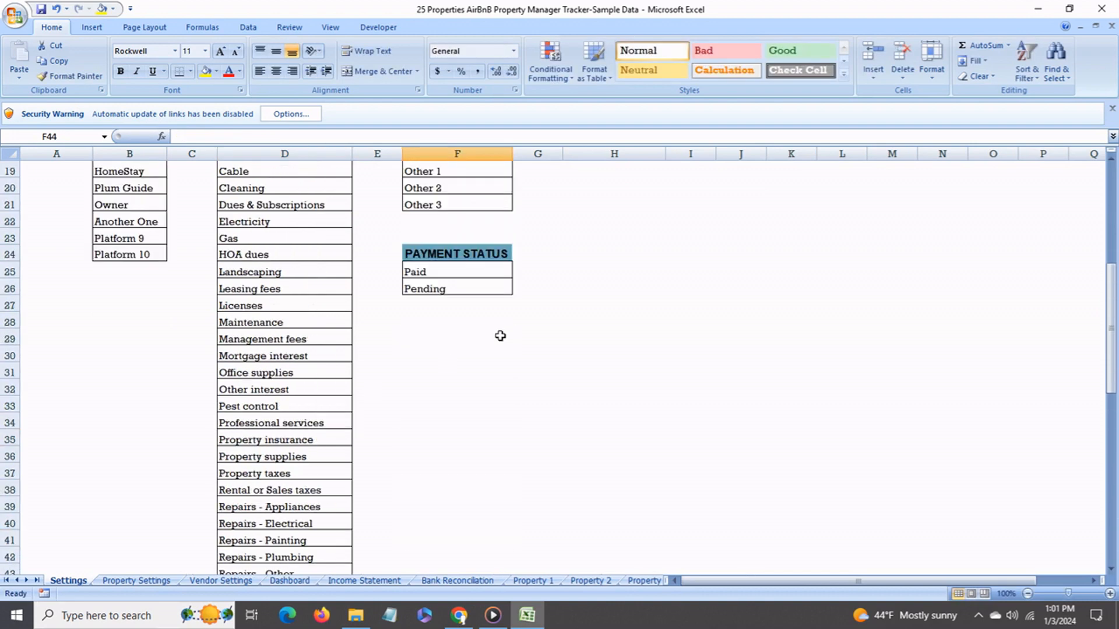
{"action": "scroll", "coordinate": [500, 335], "scroll_direction": "up", "scroll_amount": 4}
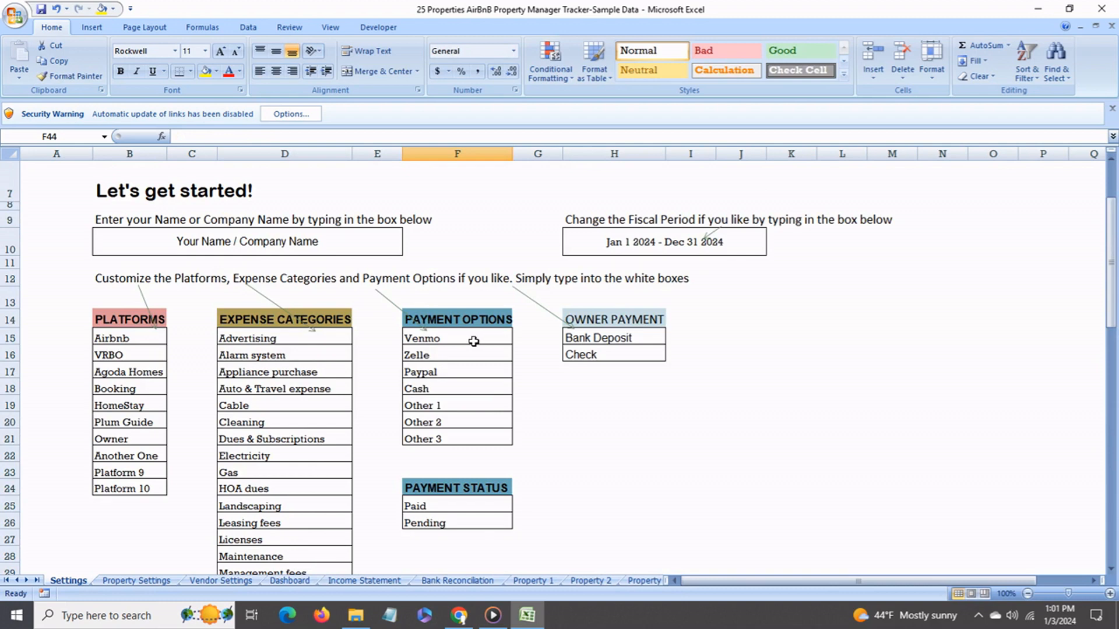
{"action": "left_click", "coordinate": [474, 342]}
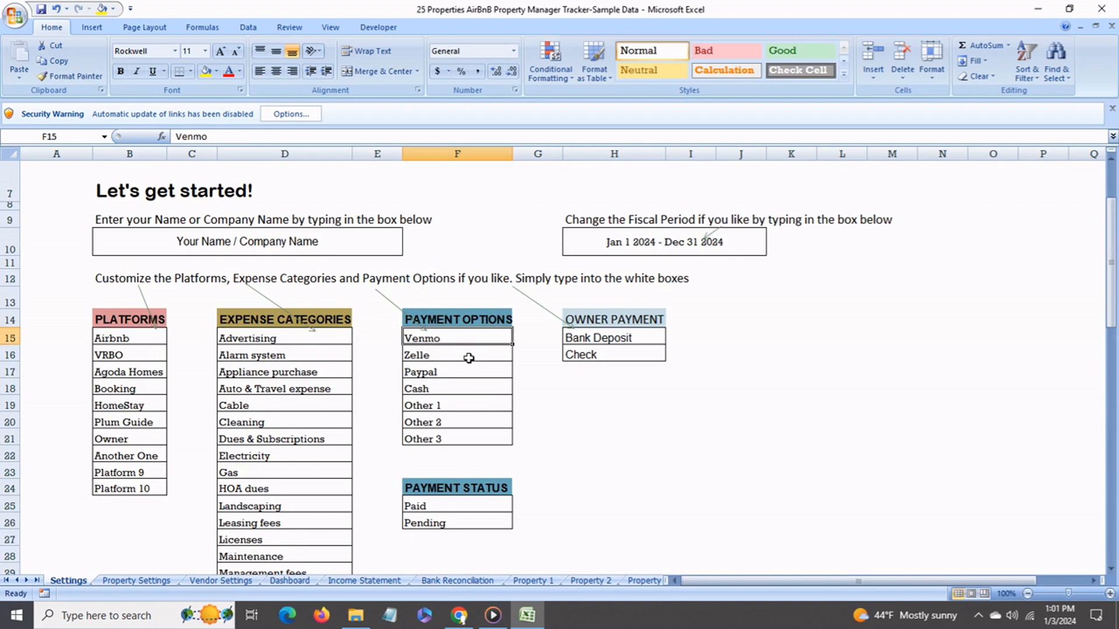
{"action": "left_click", "coordinate": [468, 357]}
{"action": "left_click", "coordinate": [464, 376]}
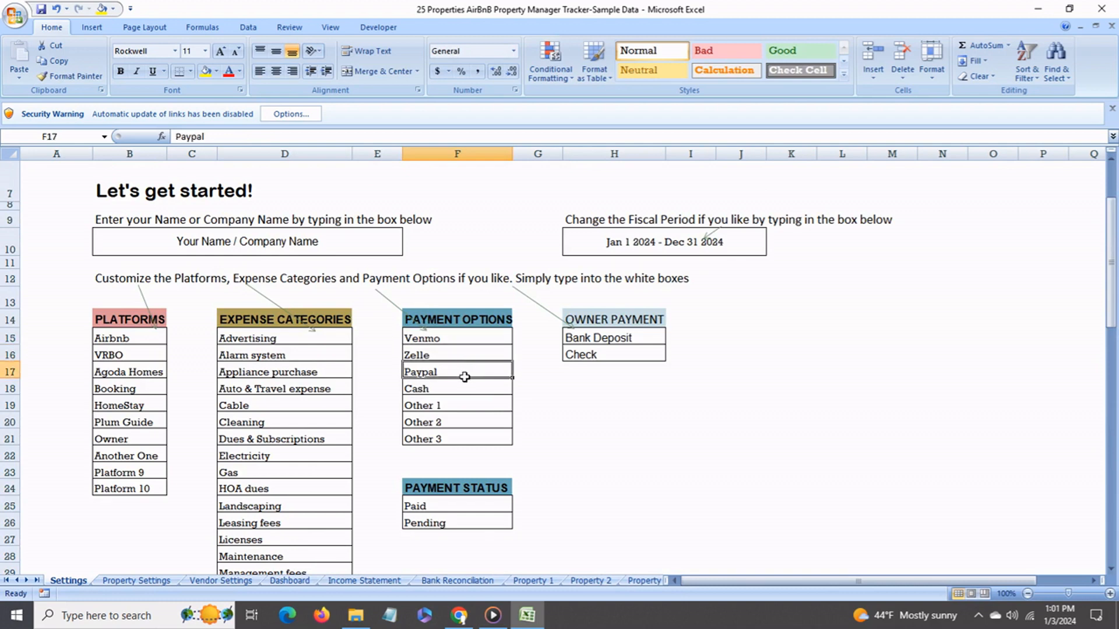
{"action": "left_click", "coordinate": [468, 408]}
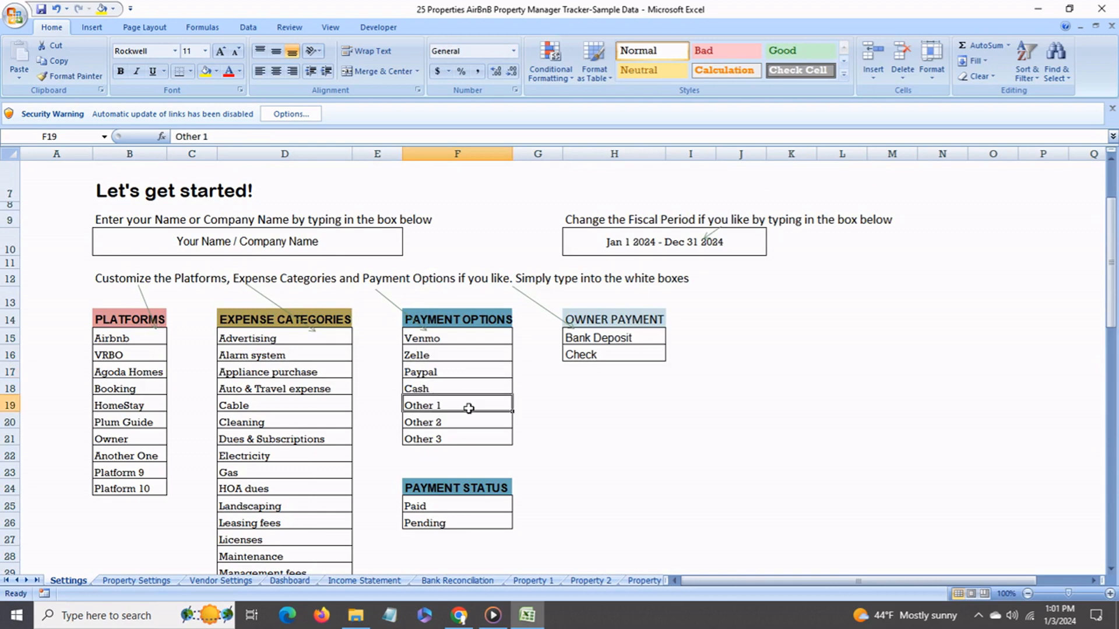
{"action": "type", "text": "Apple Pay"}
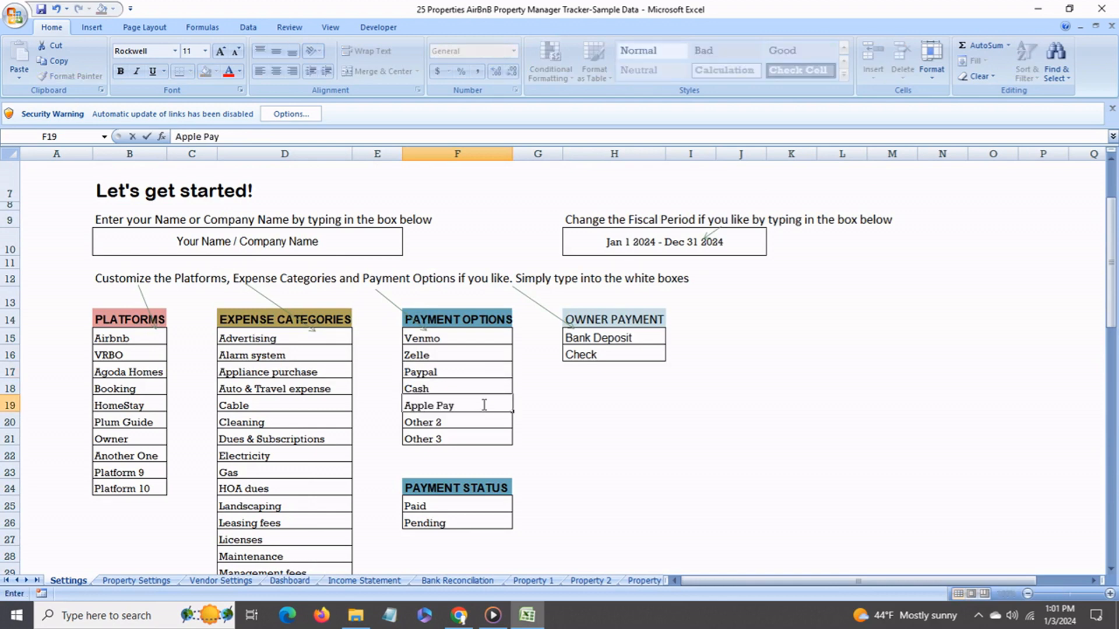
{"action": "left_click", "coordinate": [582, 390]}
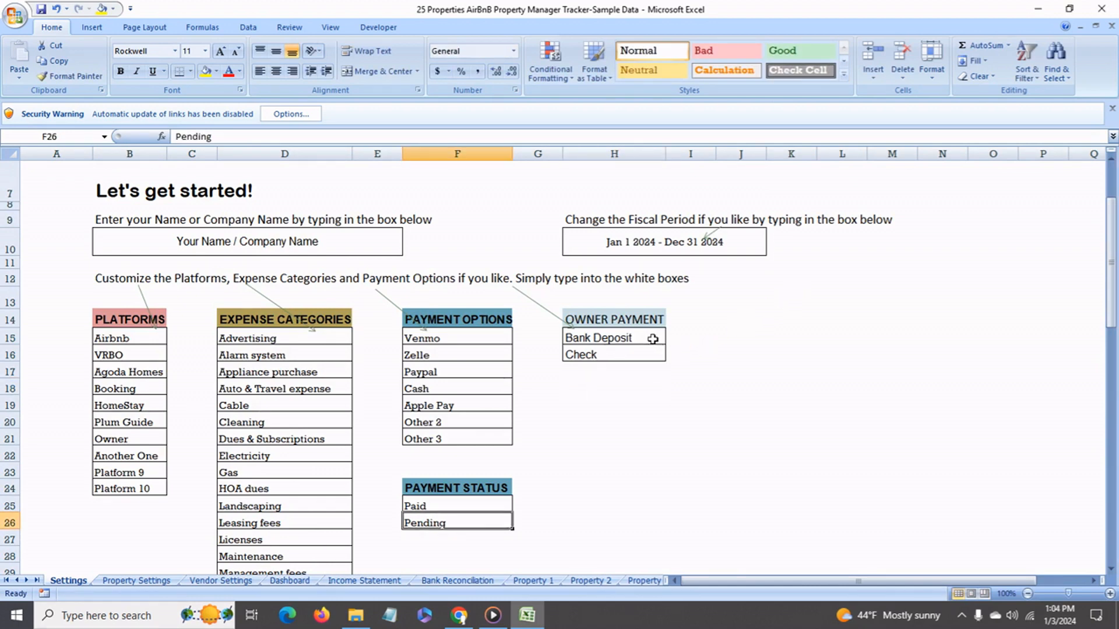
{"action": "left_click", "coordinate": [635, 338]}
{"action": "left_click", "coordinate": [637, 361]}
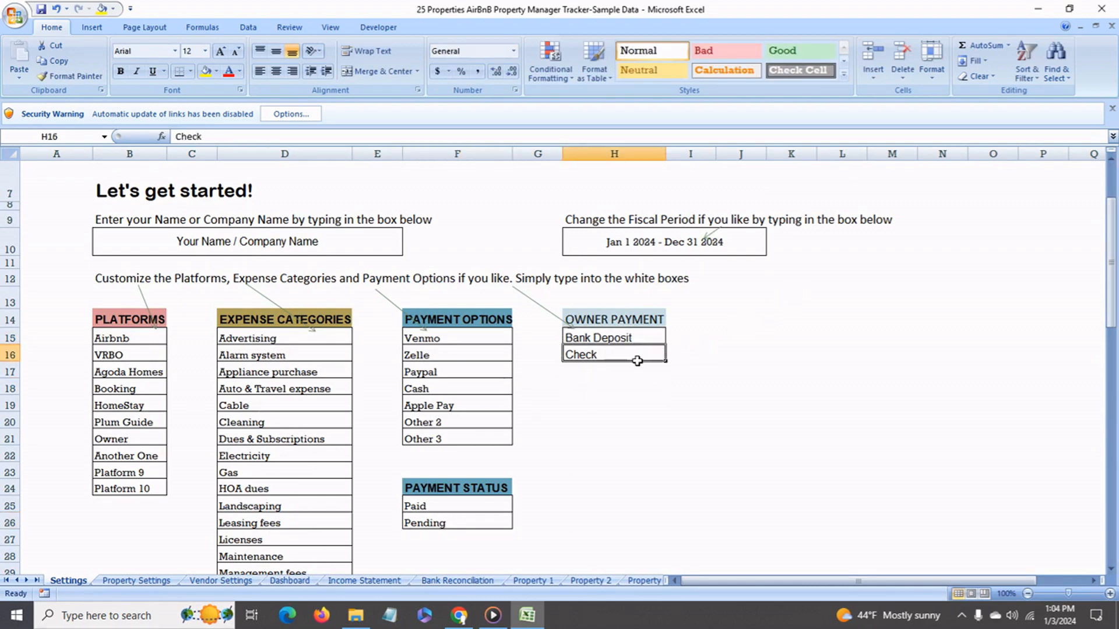
{"action": "left_click", "coordinate": [464, 506]}
{"action": "left_click", "coordinate": [463, 525]}
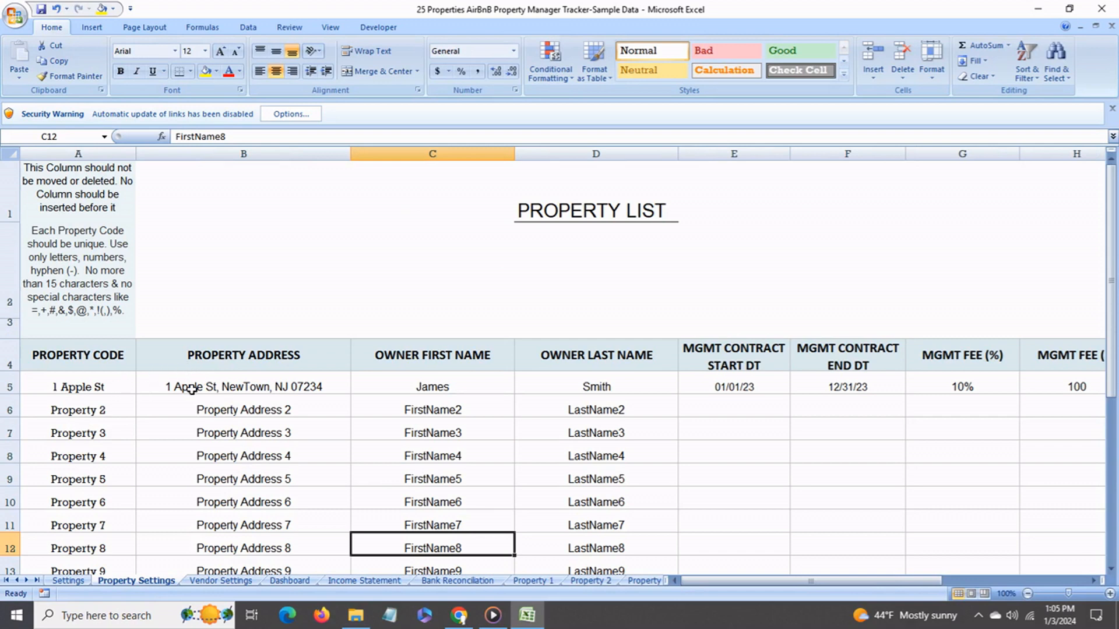
In the Property Settings list, enter the second property's street address as both its property address and its property code.
{"action": "left_click", "coordinate": [179, 416]}
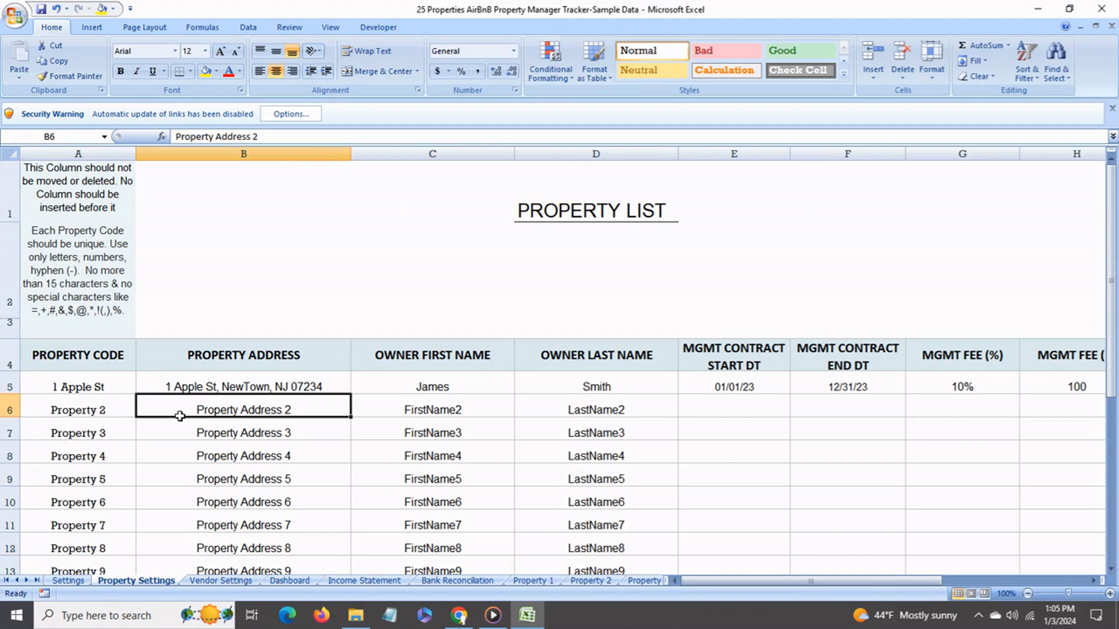
{"action": "type", "text": "2 Orange "}
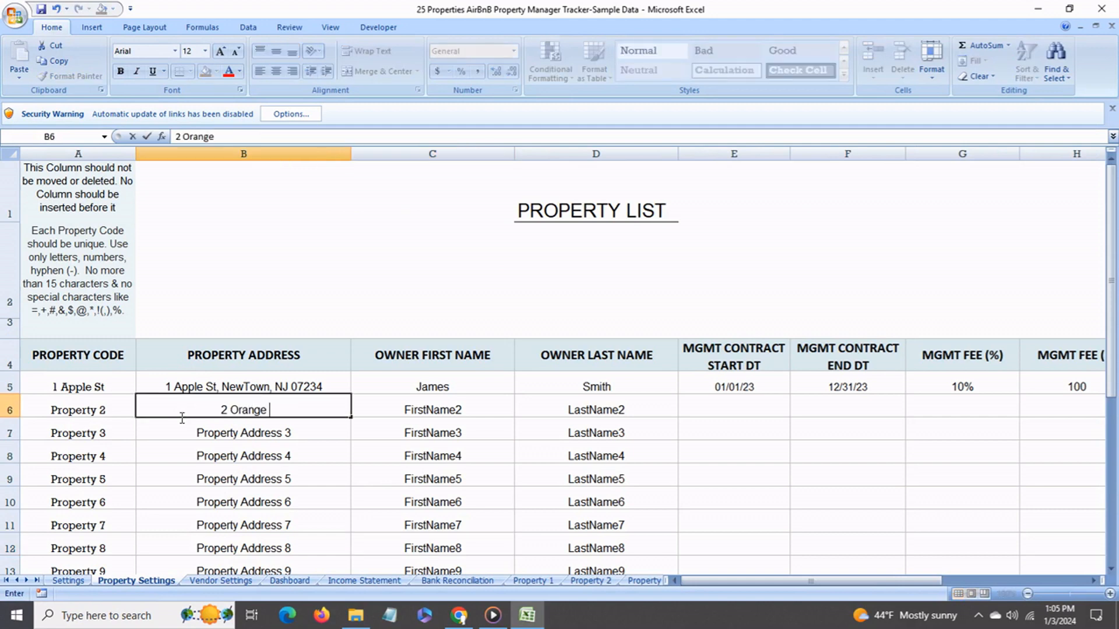
{"action": "type", "text": "St"}
{"action": "left_click", "coordinate": [80, 417]}
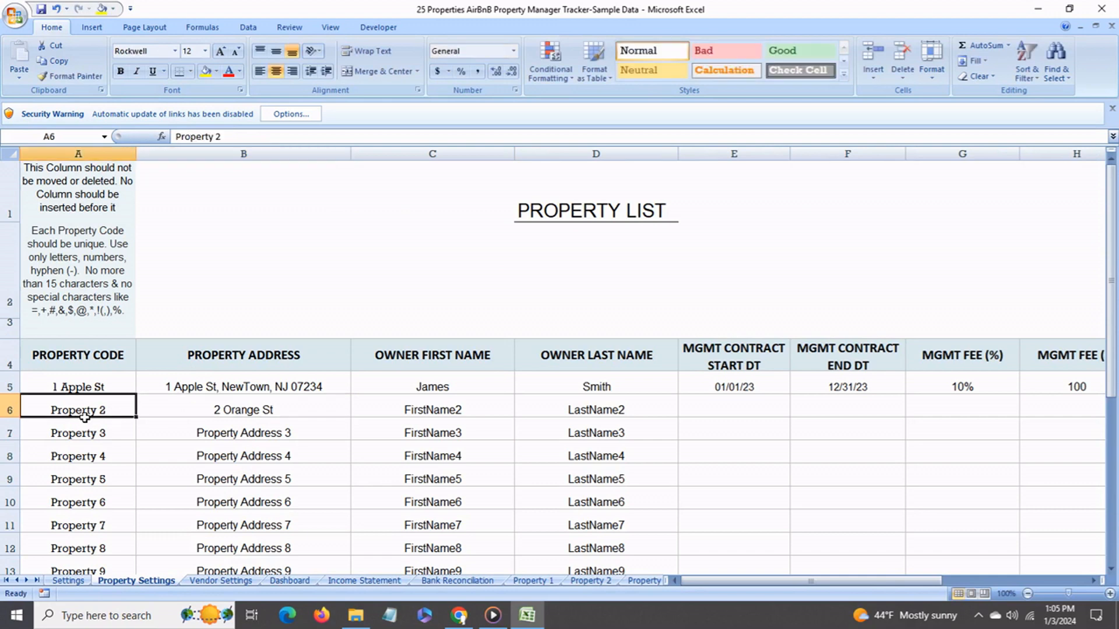
{"action": "type", "text": "2 Or"}
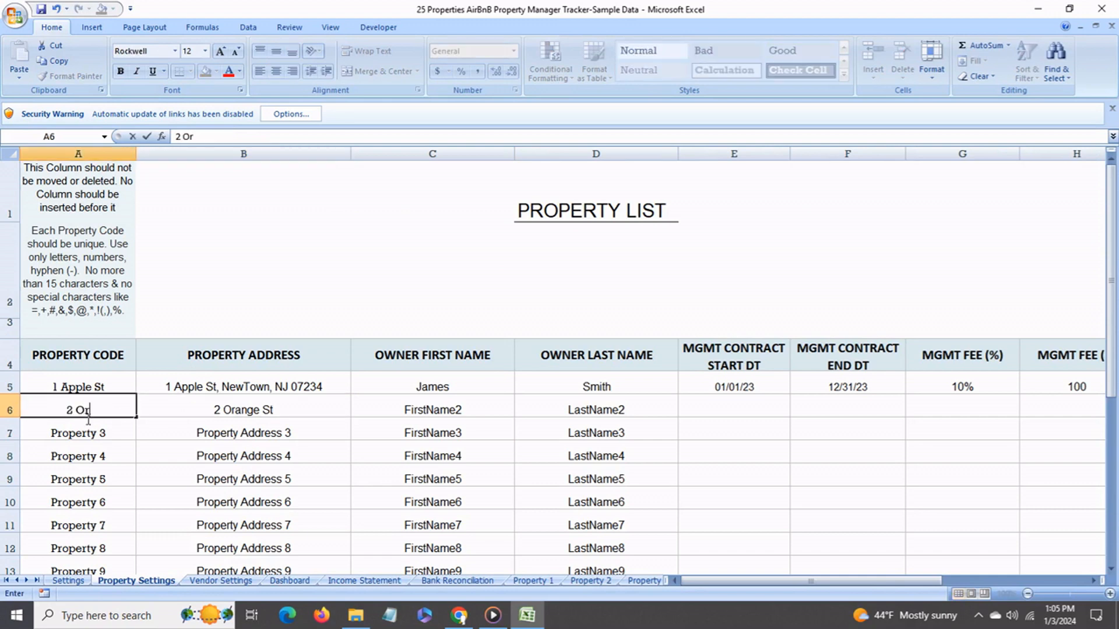
{"action": "type", "text": "ange St"}
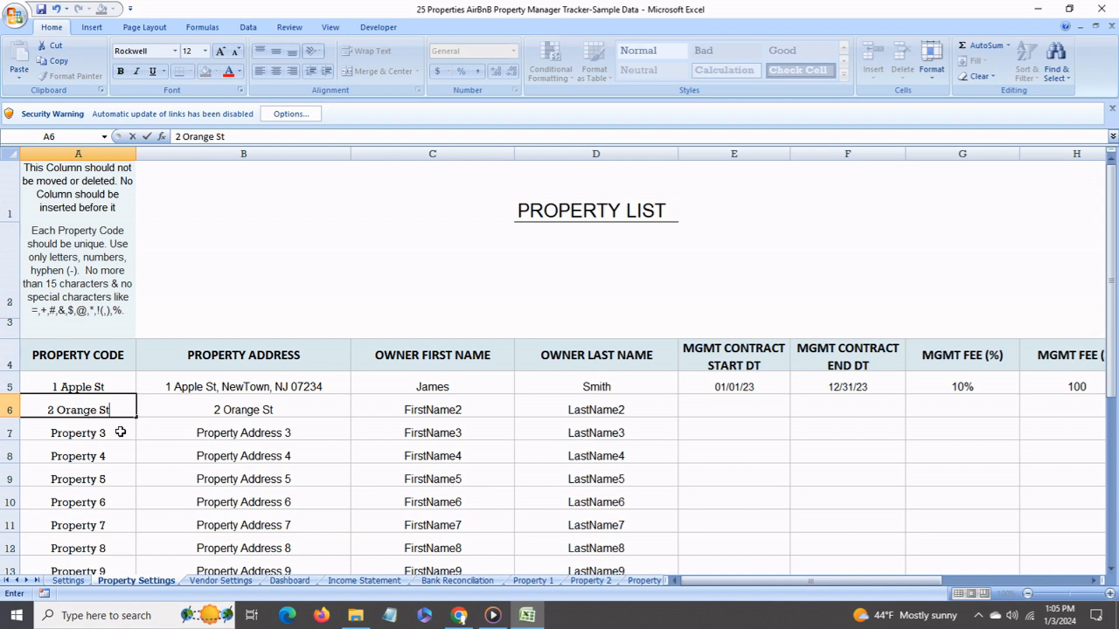
Enter the owner's first name and last name for the second property.
{"action": "left_click", "coordinate": [417, 414]}
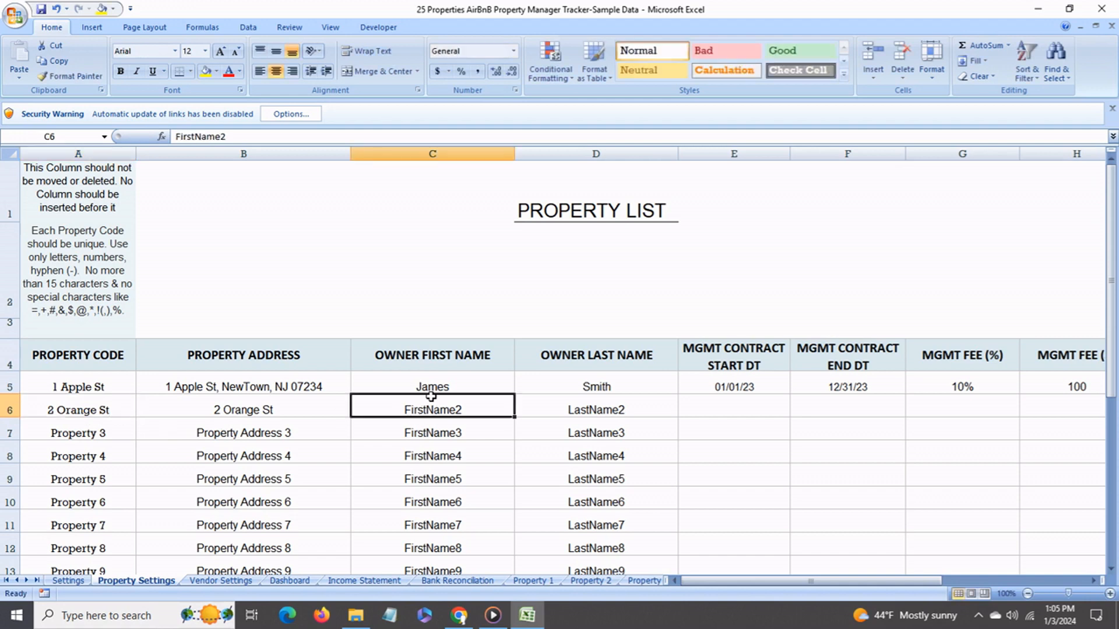
{"action": "type", "text": "John"}
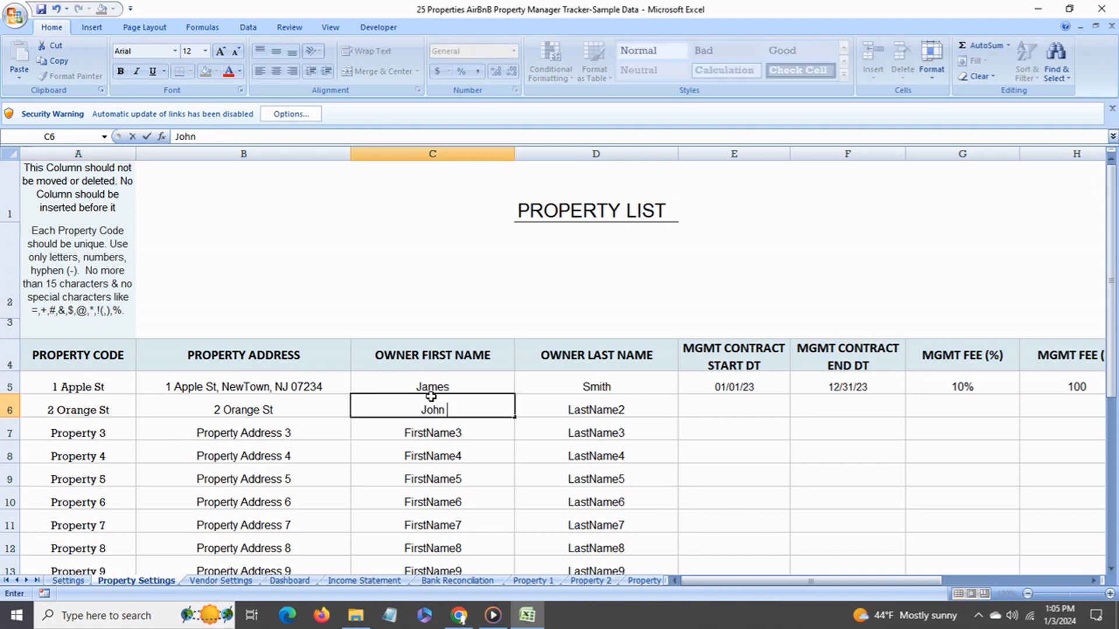
{"action": "left_click", "coordinate": [562, 409]}
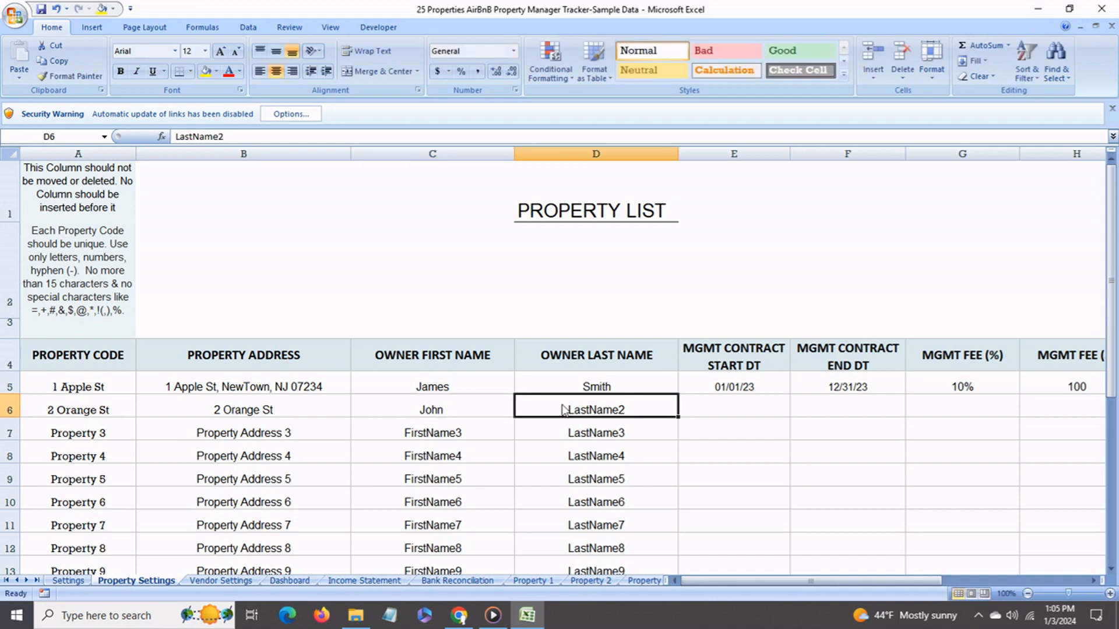
{"action": "type", "text": "Doe"}
{"action": "left_click", "coordinate": [723, 409]}
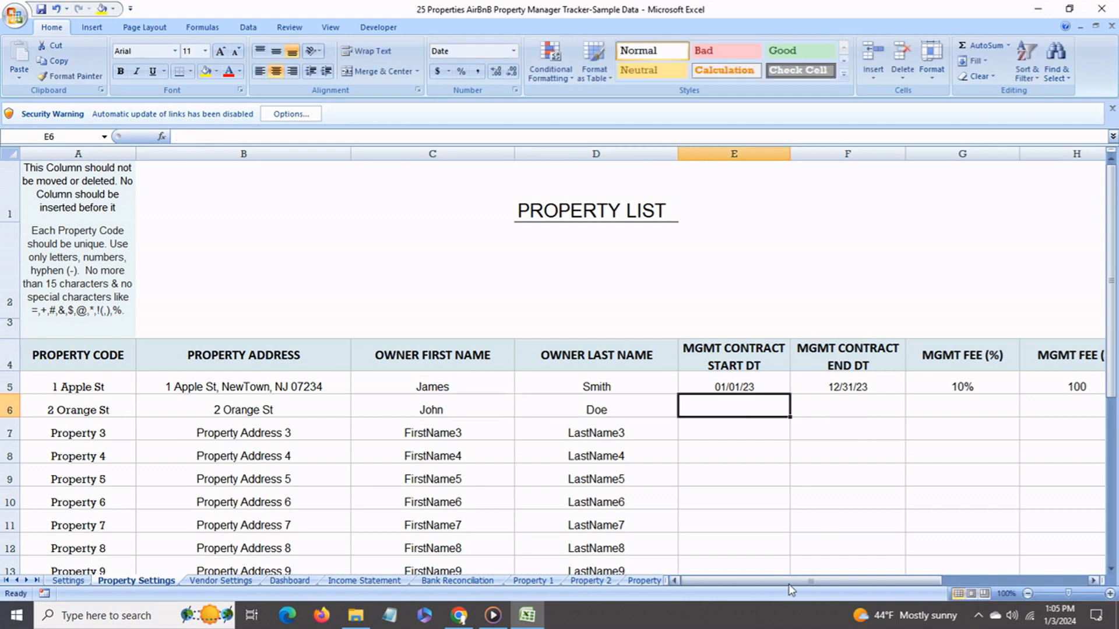
Set the second property's type to Apt, with 2 beds and 2 baths.
{"action": "left_click_drag", "start_coordinate": [785, 581], "coordinate": [838, 578]}
{"action": "left_click", "coordinate": [639, 408]}
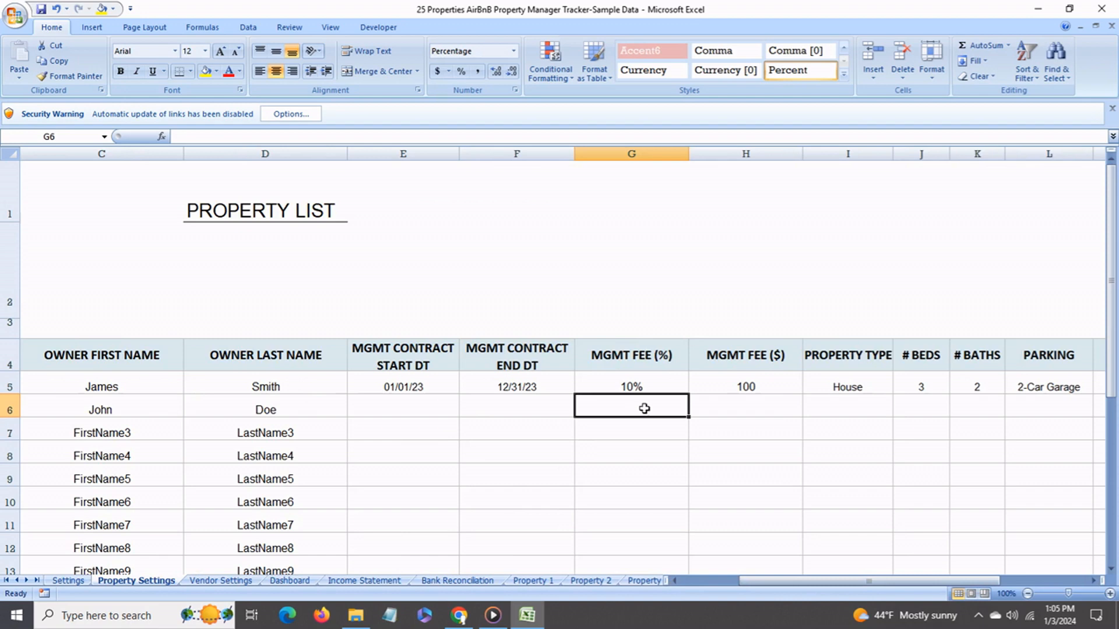
{"action": "left_click", "coordinate": [748, 411]}
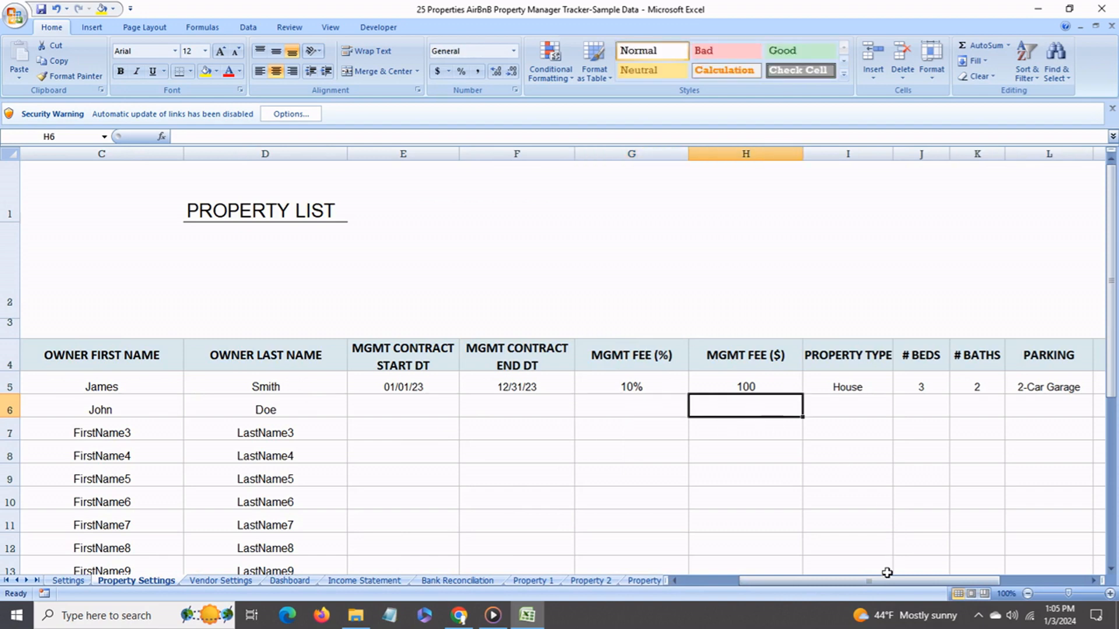
{"action": "left_click_drag", "start_coordinate": [889, 581], "coordinate": [908, 585]}
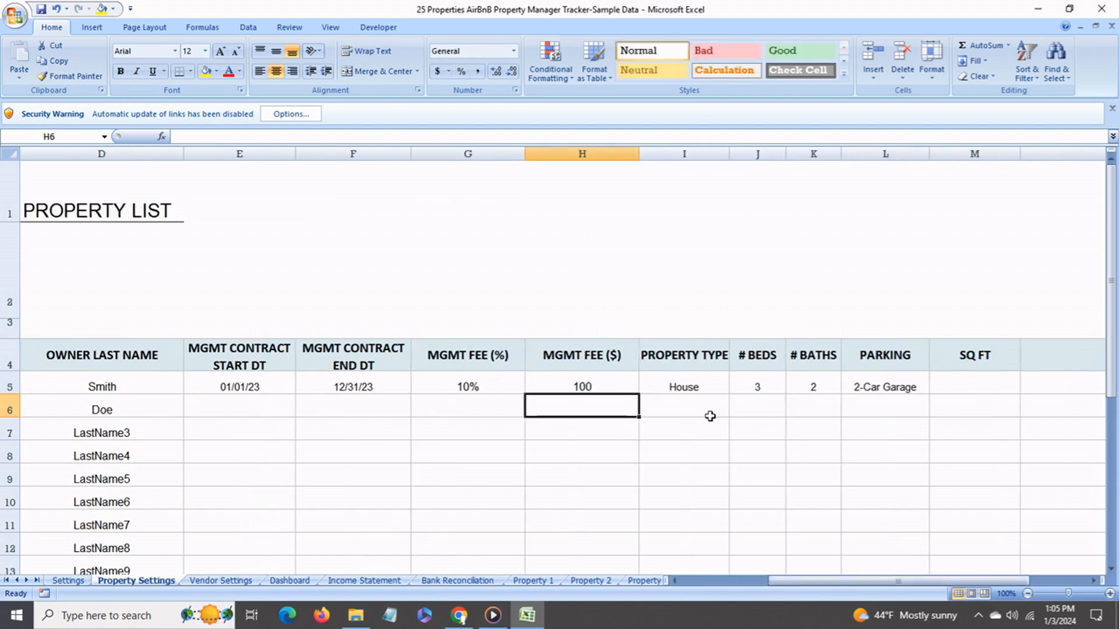
{"action": "left_click", "coordinate": [710, 416]}
{"action": "type", "text": "Apt"}
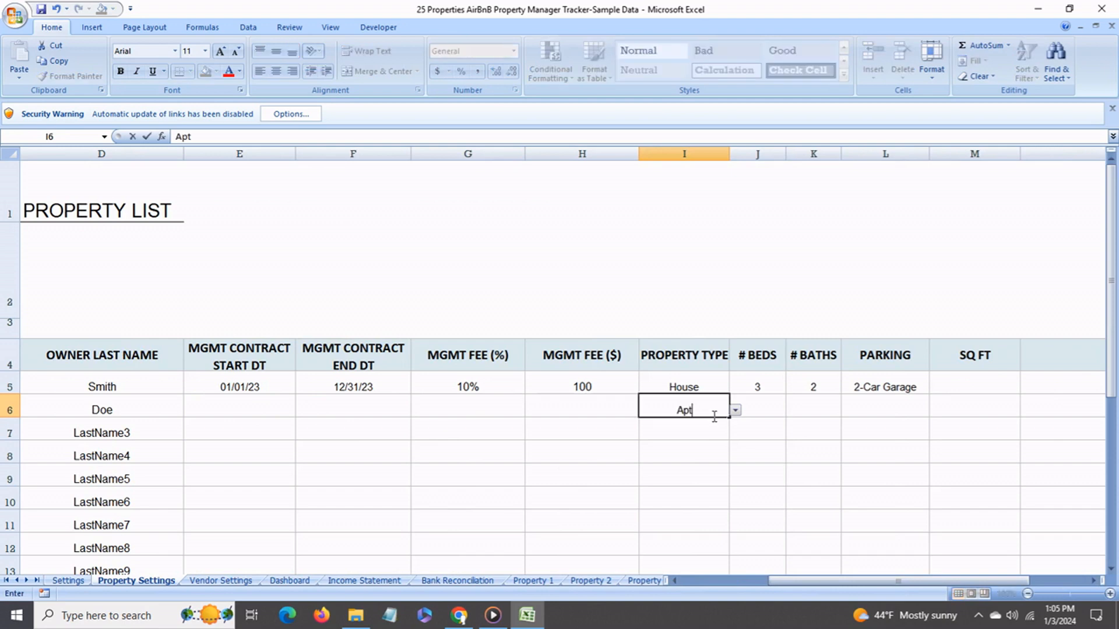
{"action": "left_click", "coordinate": [777, 411]}
{"action": "type", "text": "2"}
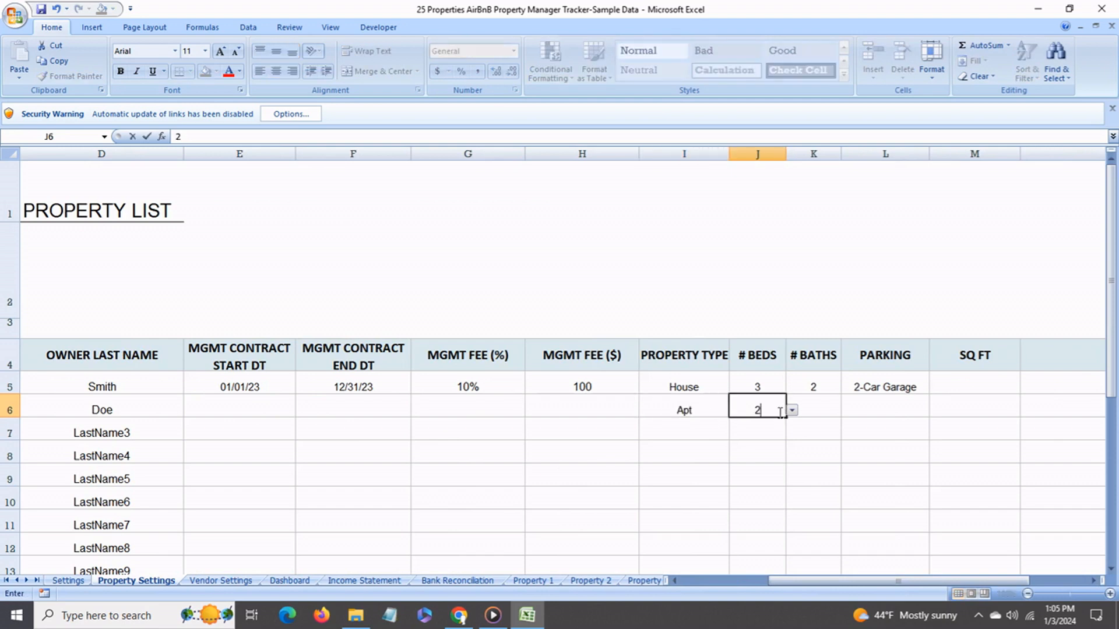
{"action": "left_click", "coordinate": [824, 415]}
{"action": "type", "text": "2"}
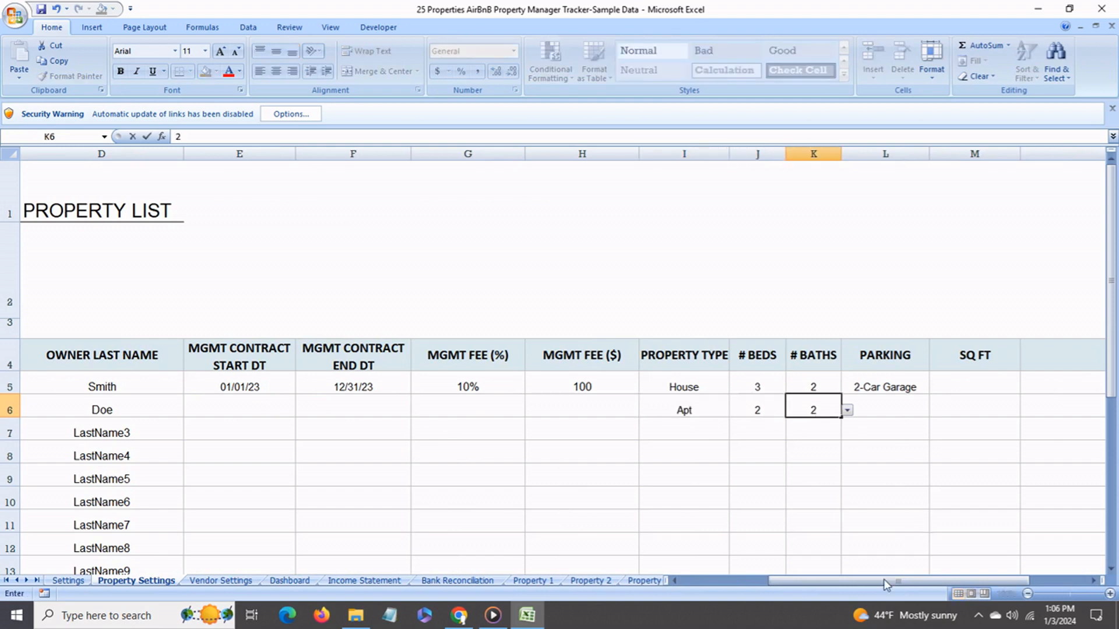
{"action": "left_click_drag", "start_coordinate": [889, 581], "coordinate": [918, 585]}
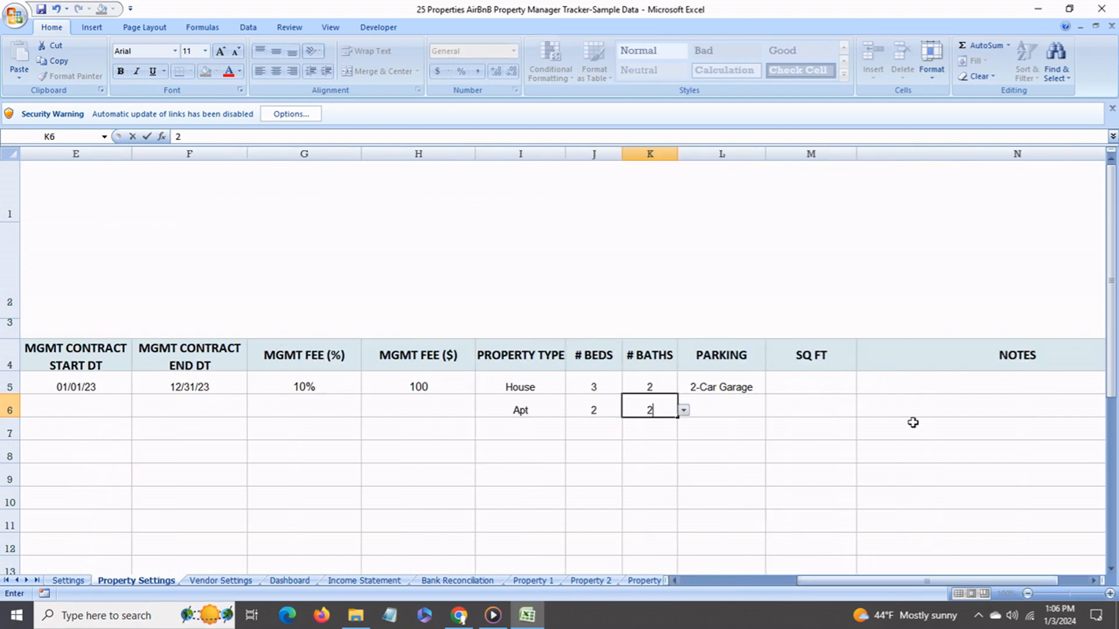
{"action": "left_click", "coordinate": [913, 392]}
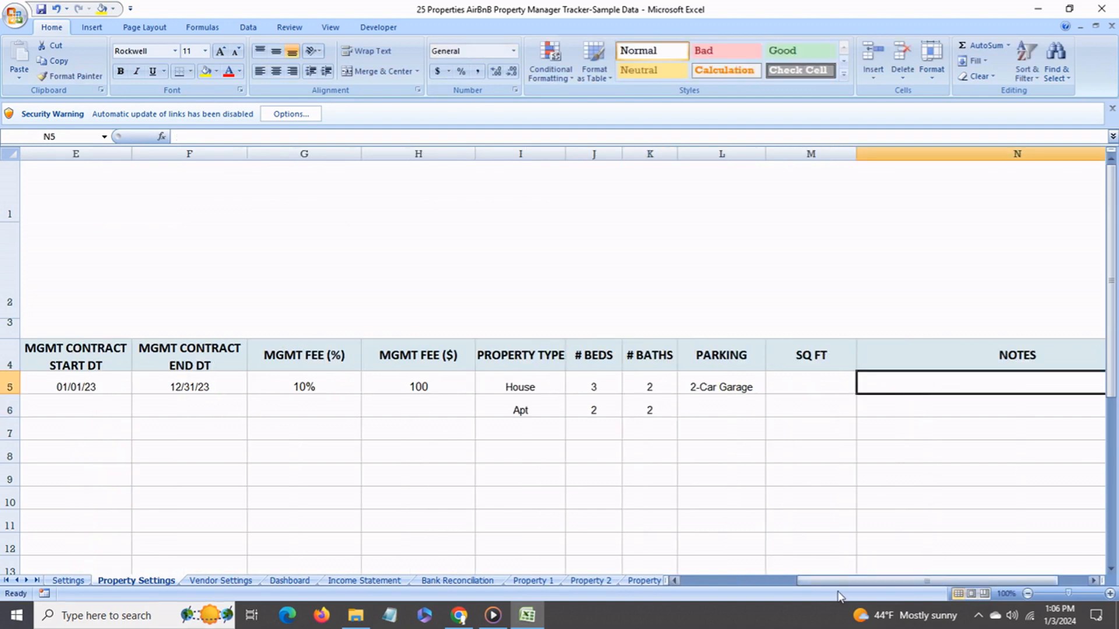
{"action": "left_click_drag", "start_coordinate": [839, 582], "coordinate": [815, 581]}
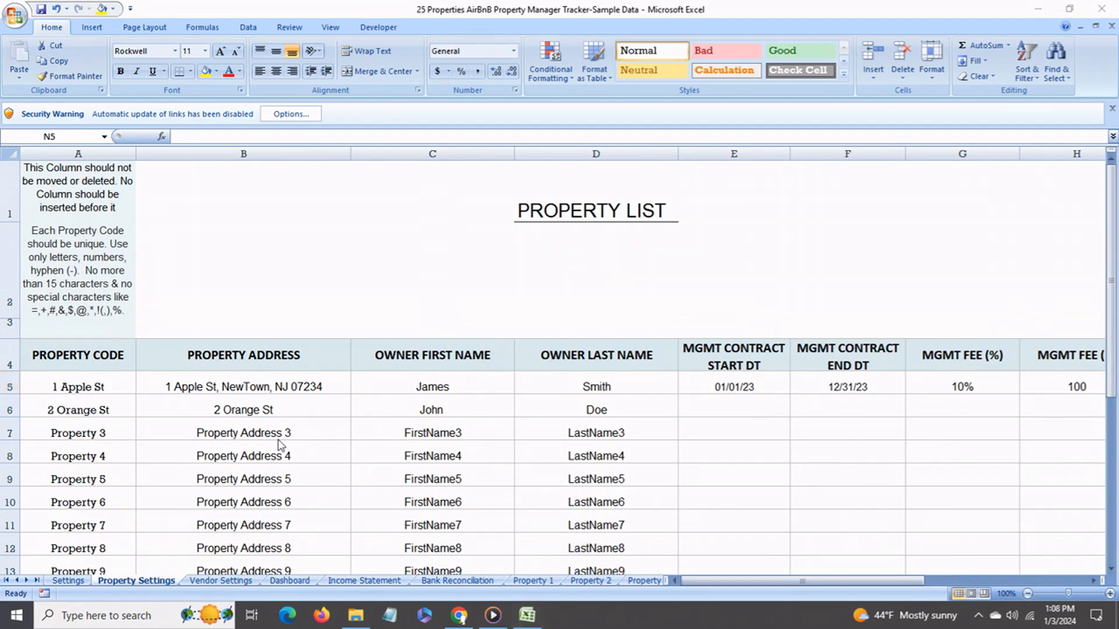
Look through the placeholder property rows in the property list.
{"action": "scroll", "coordinate": [281, 445], "scroll_direction": "down", "scroll_amount": 1}
{"action": "scroll", "coordinate": [281, 444], "scroll_direction": "down", "scroll_amount": 3}
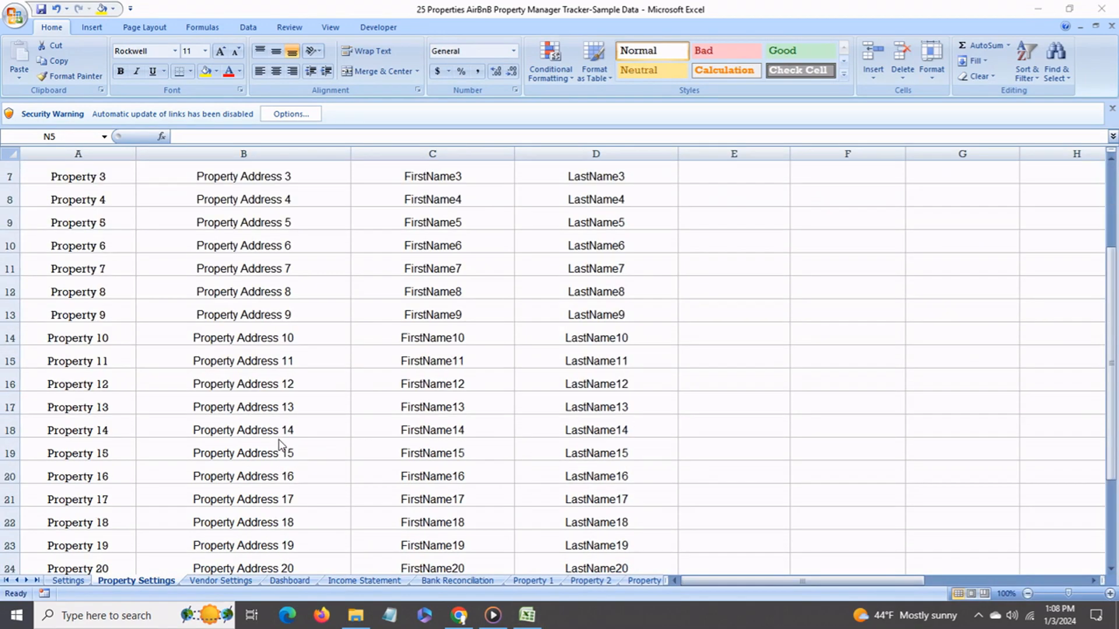
{"action": "scroll", "coordinate": [282, 445], "scroll_direction": "up", "scroll_amount": 3}
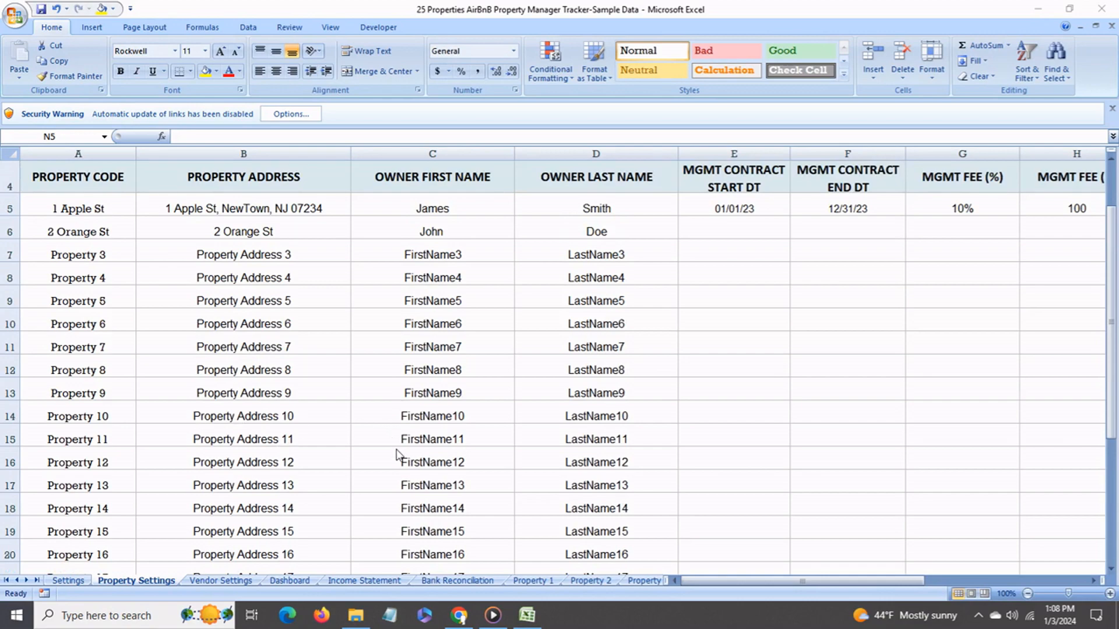
{"action": "scroll", "coordinate": [400, 458], "scroll_direction": "up", "scroll_amount": 1}
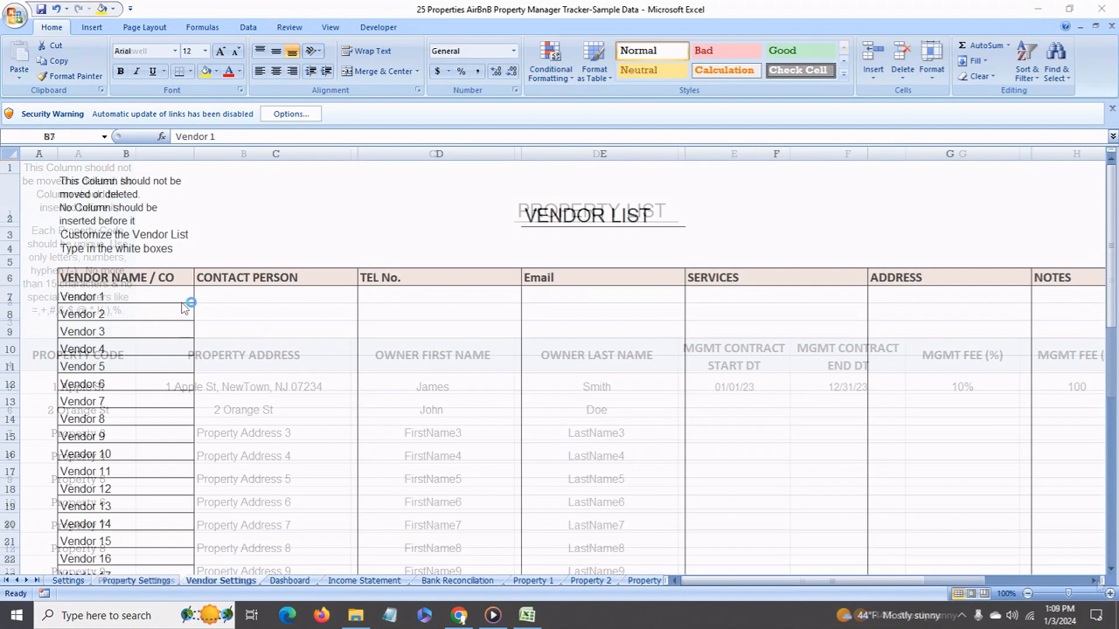
In the Vendor Settings list, replace the placeholder name "Vendor 1" with "A 1 Cleaning Co".
{"action": "left_click", "coordinate": [224, 299]}
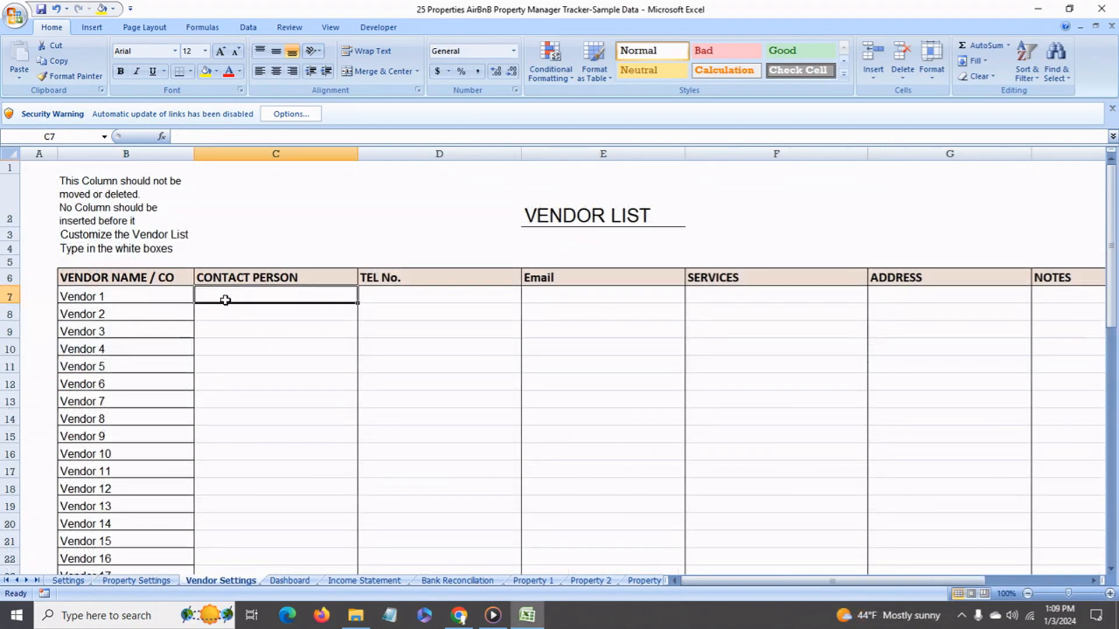
{"action": "scroll", "coordinate": [201, 326], "scroll_direction": "down", "scroll_amount": 7}
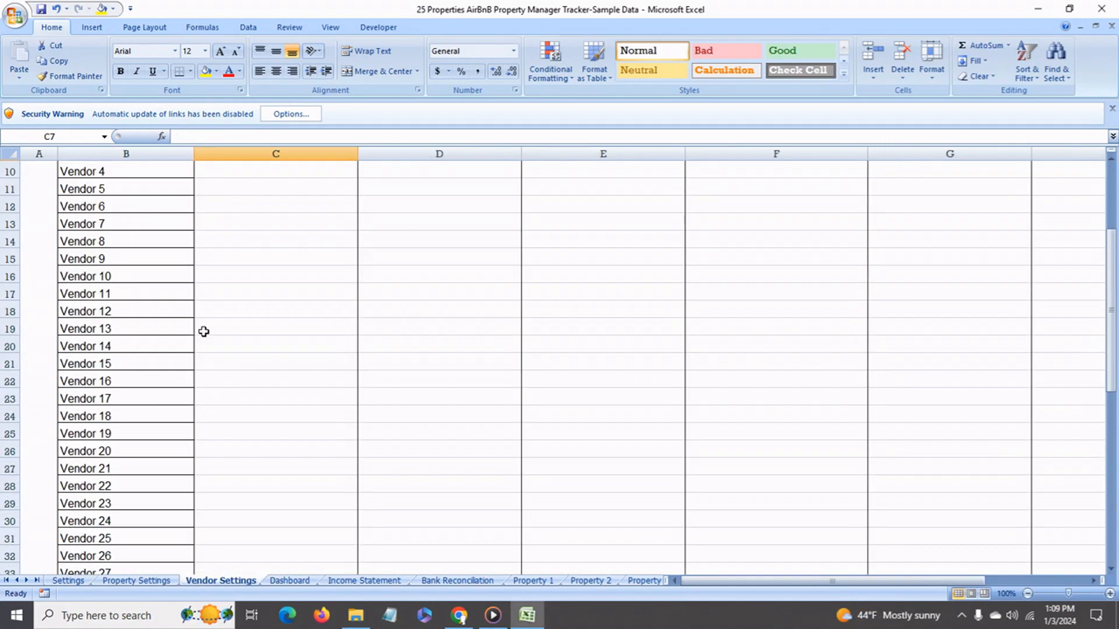
{"action": "scroll", "coordinate": [204, 331], "scroll_direction": "down", "scroll_amount": 6}
{"action": "scroll", "coordinate": [203, 331], "scroll_direction": "up", "scroll_amount": 11}
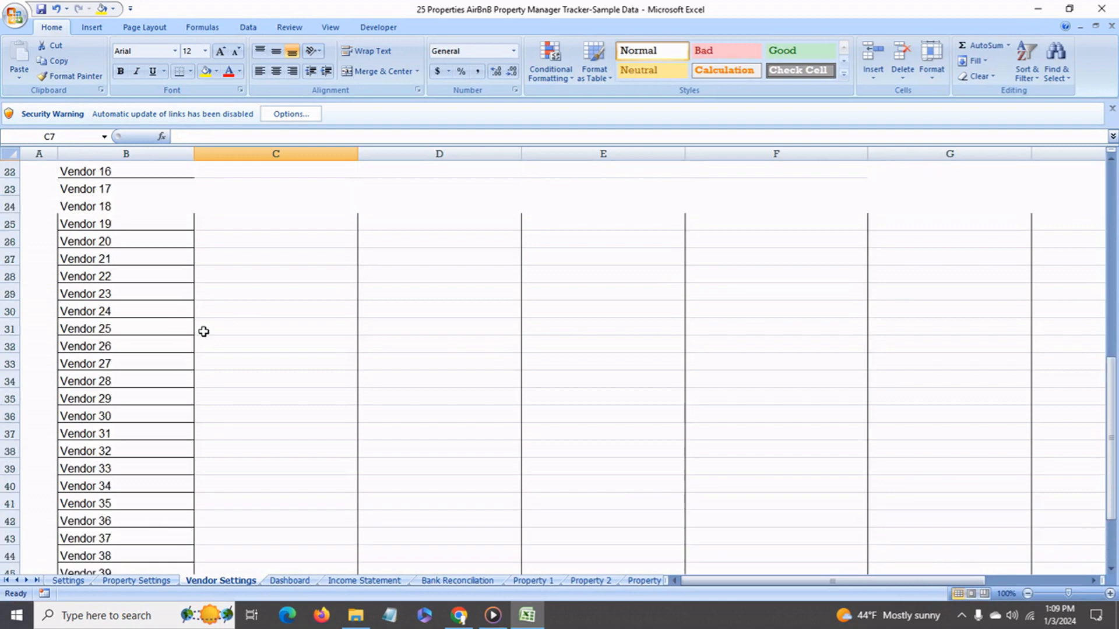
{"action": "scroll", "coordinate": [204, 331], "scroll_direction": "up", "scroll_amount": 2}
{"action": "left_click", "coordinate": [178, 299]}
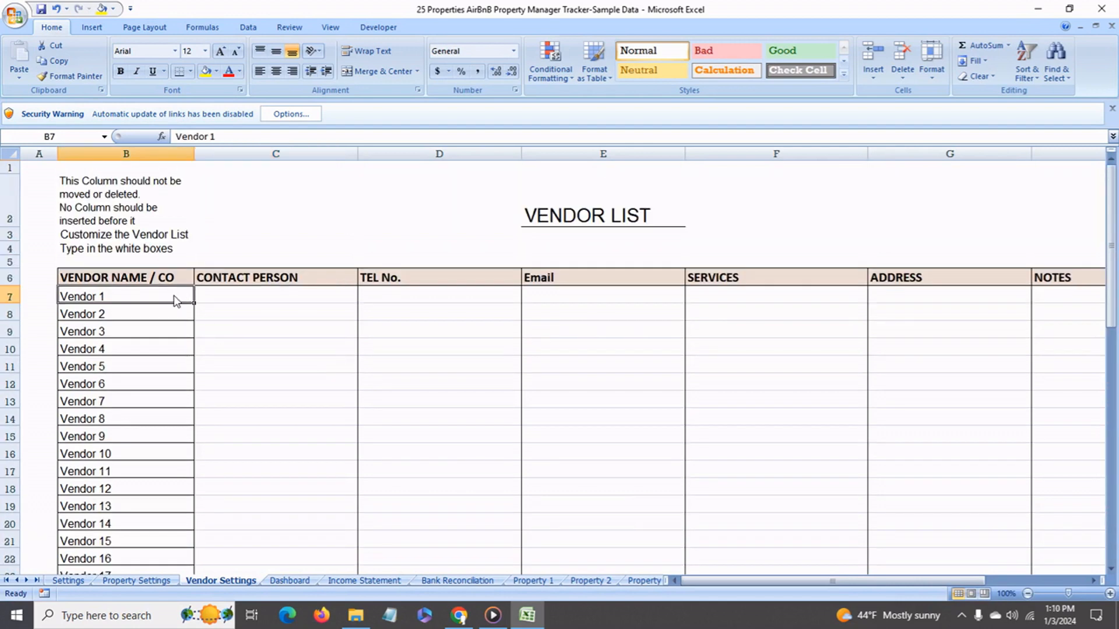
{"action": "type", "text": "A 1 Cleanin"}
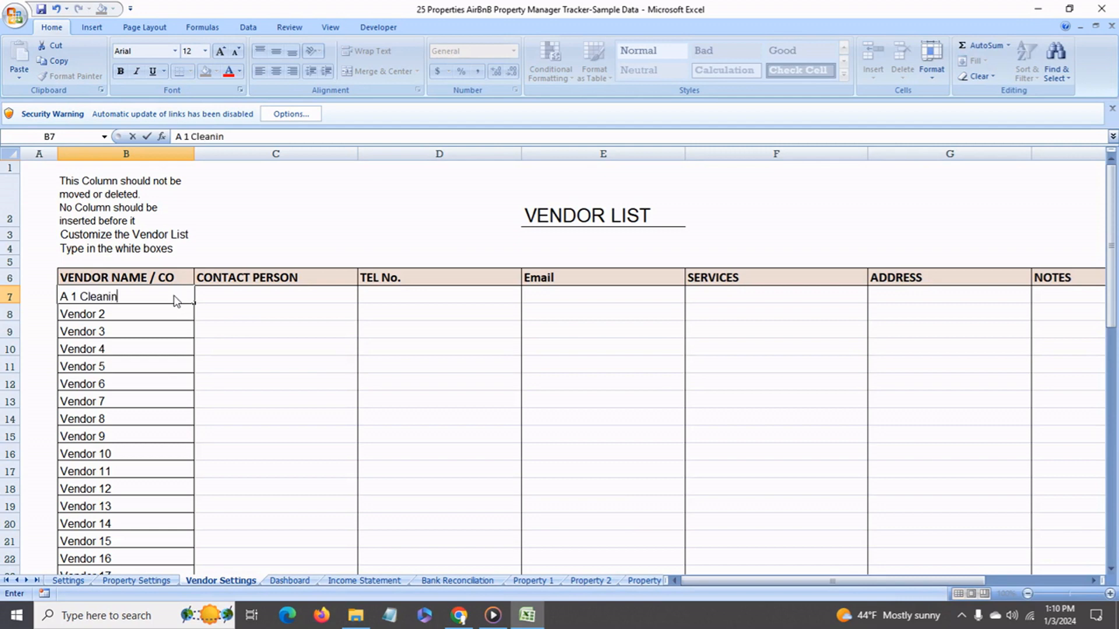
{"action": "type", "text": "g Co"}
Enter the contact person's name and telephone number for A 1 Cleaning Co.
{"action": "left_click", "coordinate": [218, 301]}
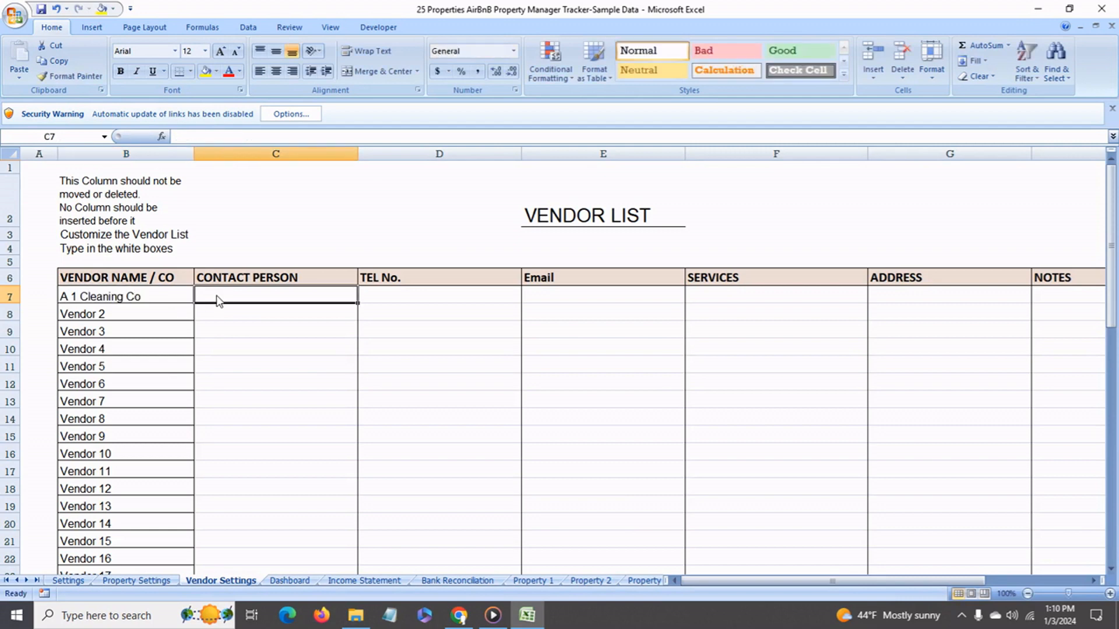
{"action": "type", "text": "Amanda"}
{"action": "left_click", "coordinate": [394, 297]}
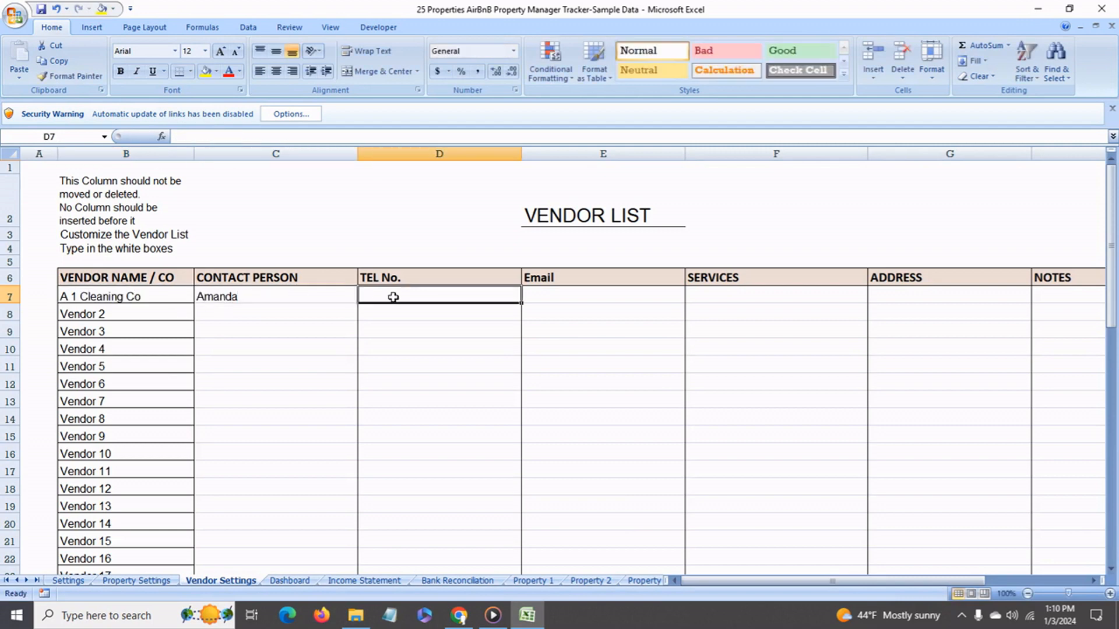
{"action": "type", "text": "555-"}
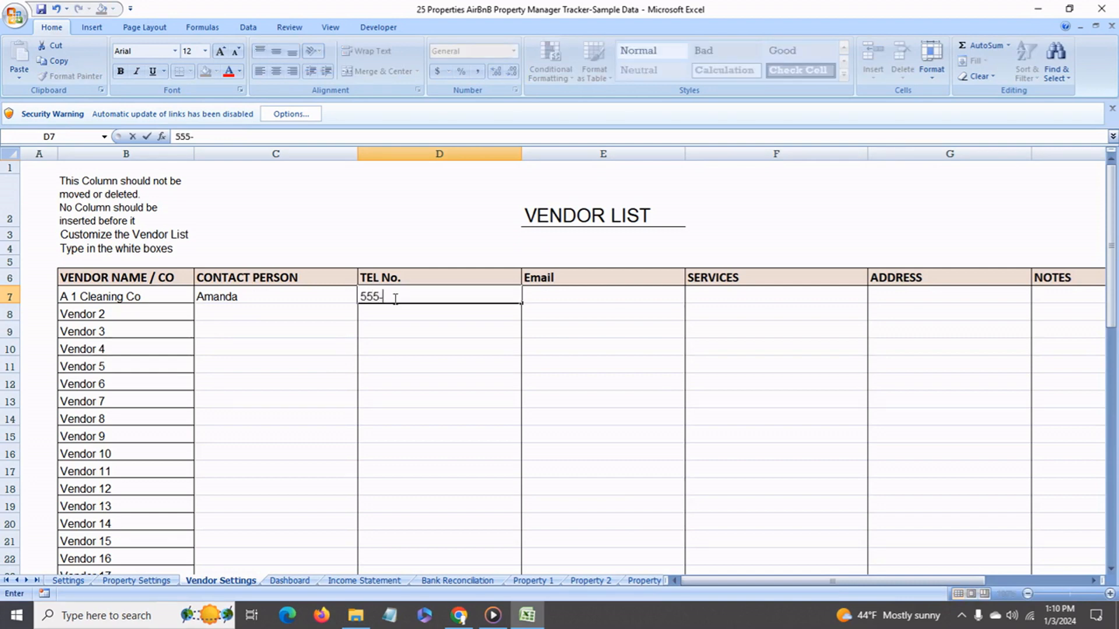
{"action": "type", "text": "555-5555"}
{"action": "left_click", "coordinate": [543, 289]}
{"action": "mouse_move", "coordinate": [824, 582]}
{"action": "left_mouse_down"}
{"action": "mouse_move", "coordinate": [891, 583]}
{"action": "mouse_move", "coordinate": [815, 582]}
{"action": "left_mouse_up"}
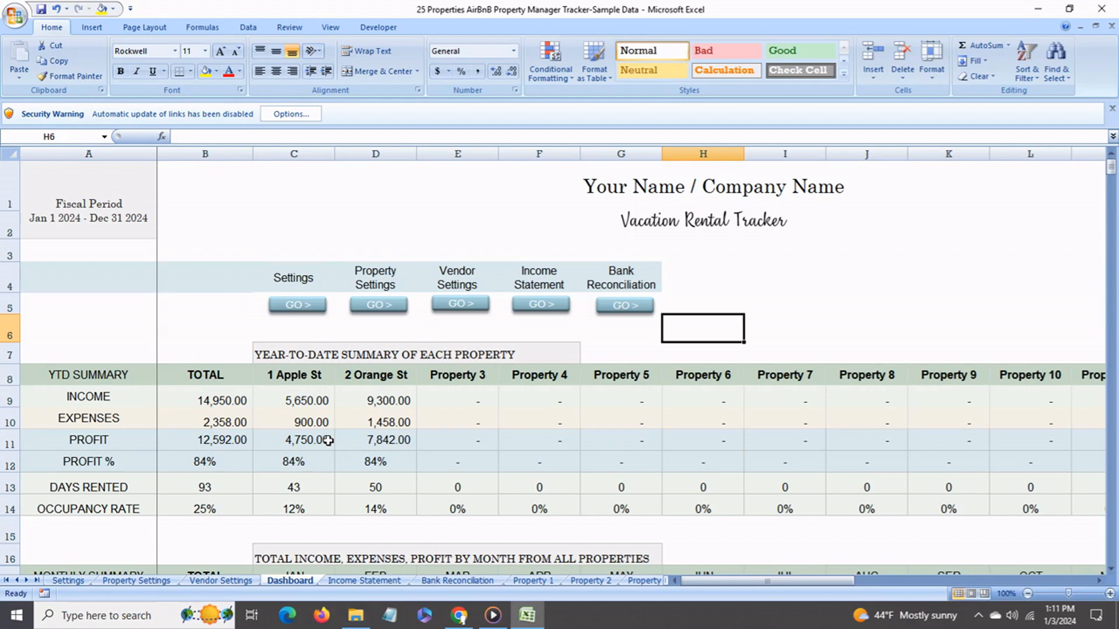
On the Dashboard, examine the year-to-date income, expenses, profit, profit percentage, days rented and occupancy rate rows.
{"action": "left_click", "coordinate": [144, 399]}
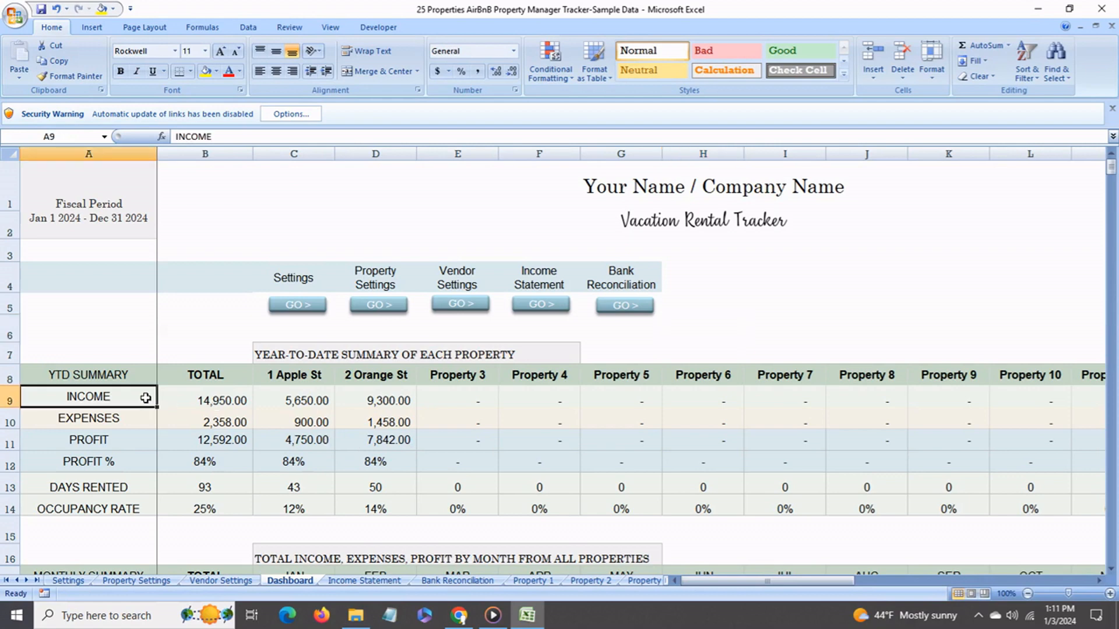
{"action": "left_click", "coordinate": [149, 424]}
{"action": "left_click", "coordinate": [150, 443]}
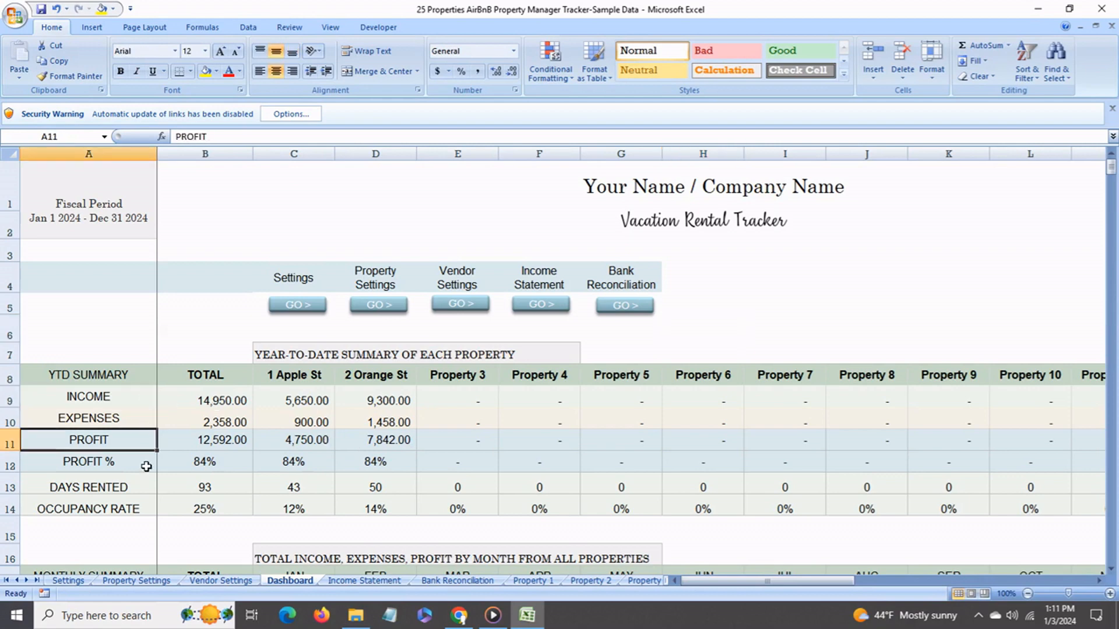
{"action": "left_click", "coordinate": [145, 466]}
{"action": "left_click", "coordinate": [141, 493]}
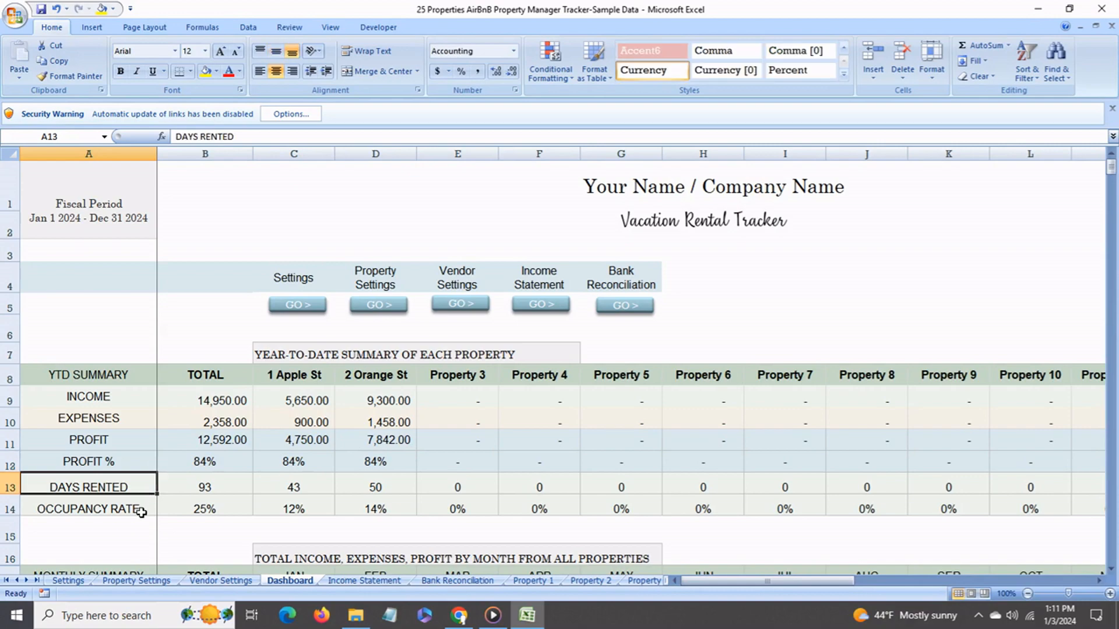
{"action": "left_click", "coordinate": [142, 512]}
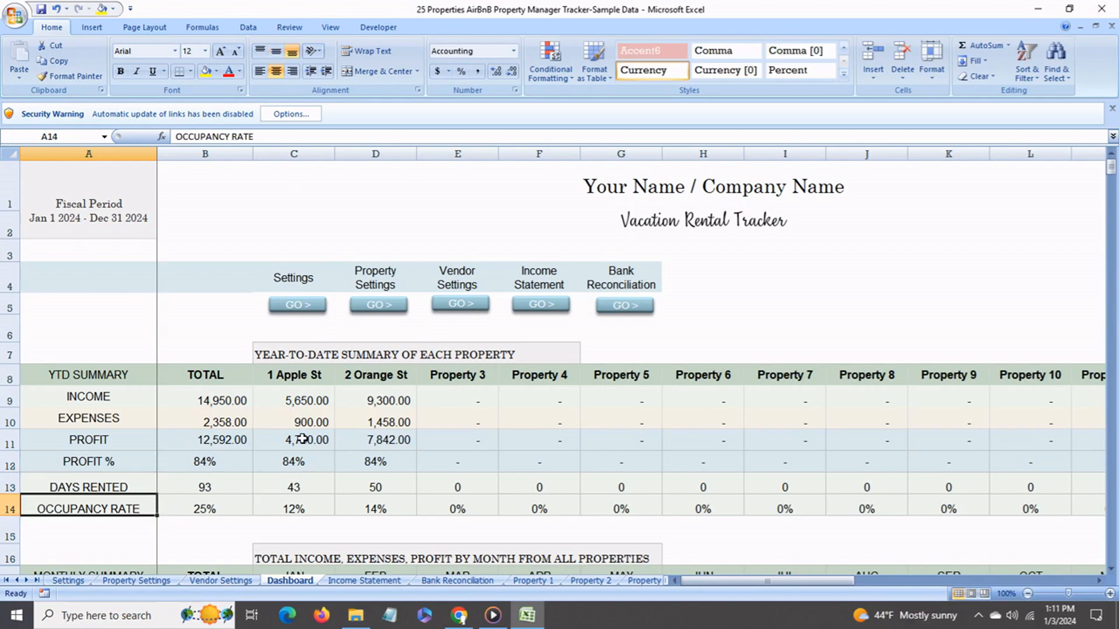
Examine the Dashboard's monthly summary and the monthly income from platforms such as Airbnb and VRBO.
{"action": "scroll", "coordinate": [303, 438], "scroll_direction": "down", "scroll_amount": 1}
{"action": "scroll", "coordinate": [303, 438], "scroll_direction": "down", "scroll_amount": 2}
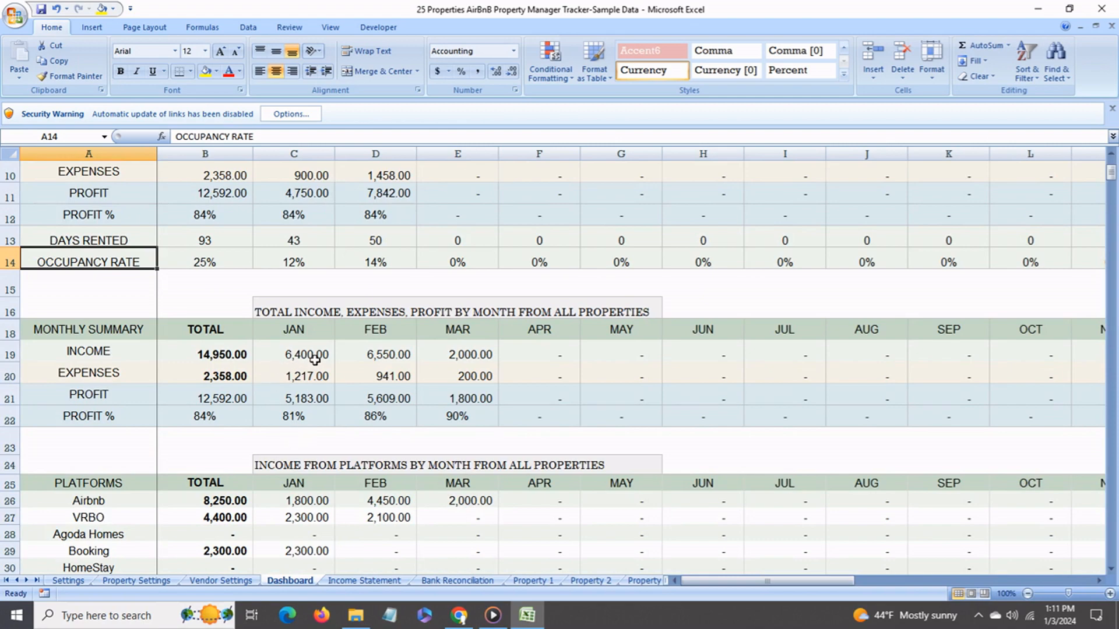
{"action": "scroll", "coordinate": [338, 459], "scroll_direction": "down", "scroll_amount": 3}
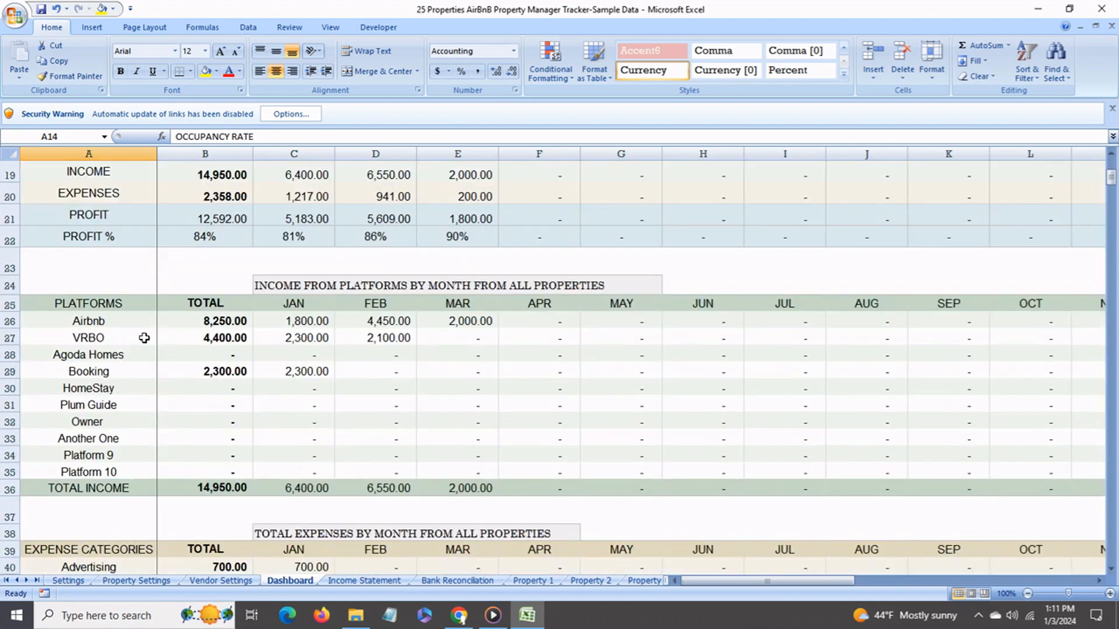
{"action": "left_click", "coordinate": [143, 327]}
{"action": "left_click", "coordinate": [136, 341]}
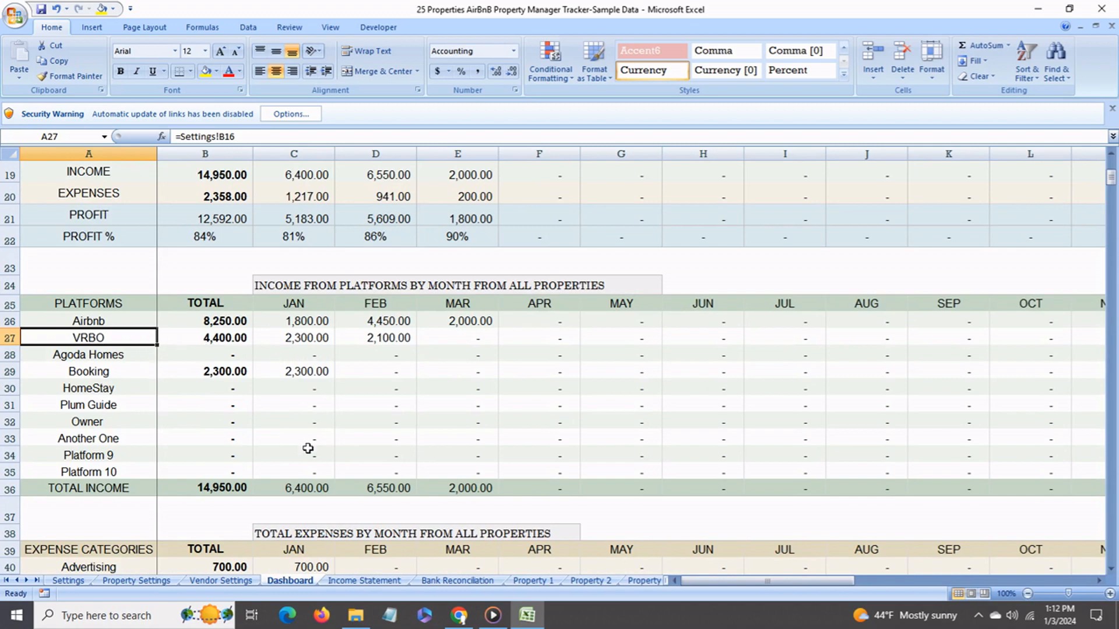
Examine the total expenses by month for all properties, checking the Advertising and Appliance purchase categories.
{"action": "scroll", "coordinate": [308, 448], "scroll_direction": "down", "scroll_amount": 4}
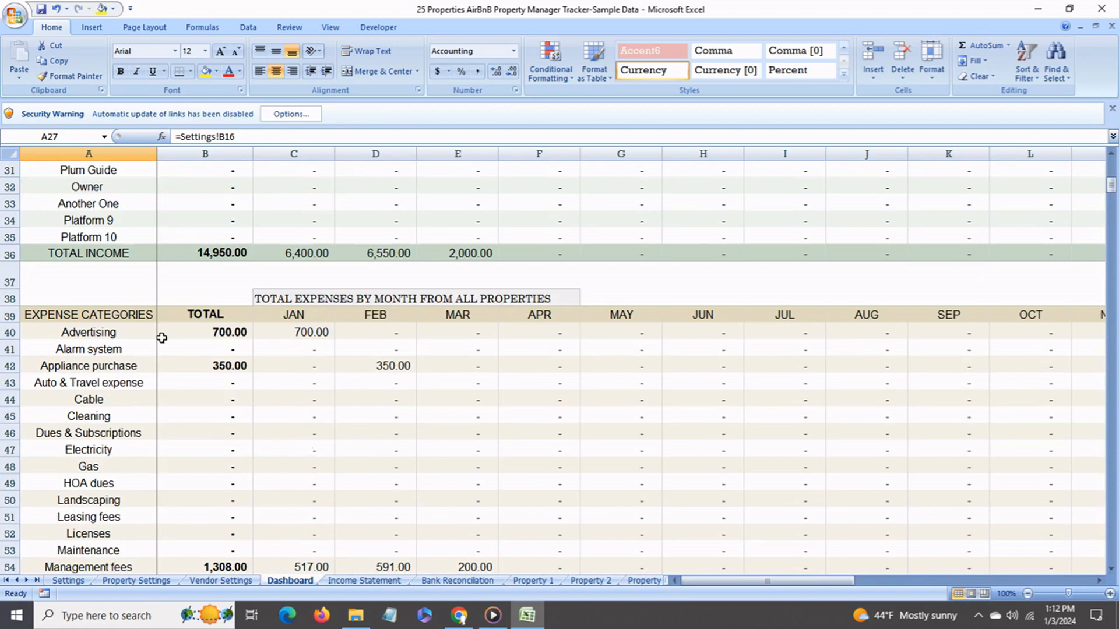
{"action": "left_click", "coordinate": [143, 339]}
{"action": "left_click", "coordinate": [144, 366]}
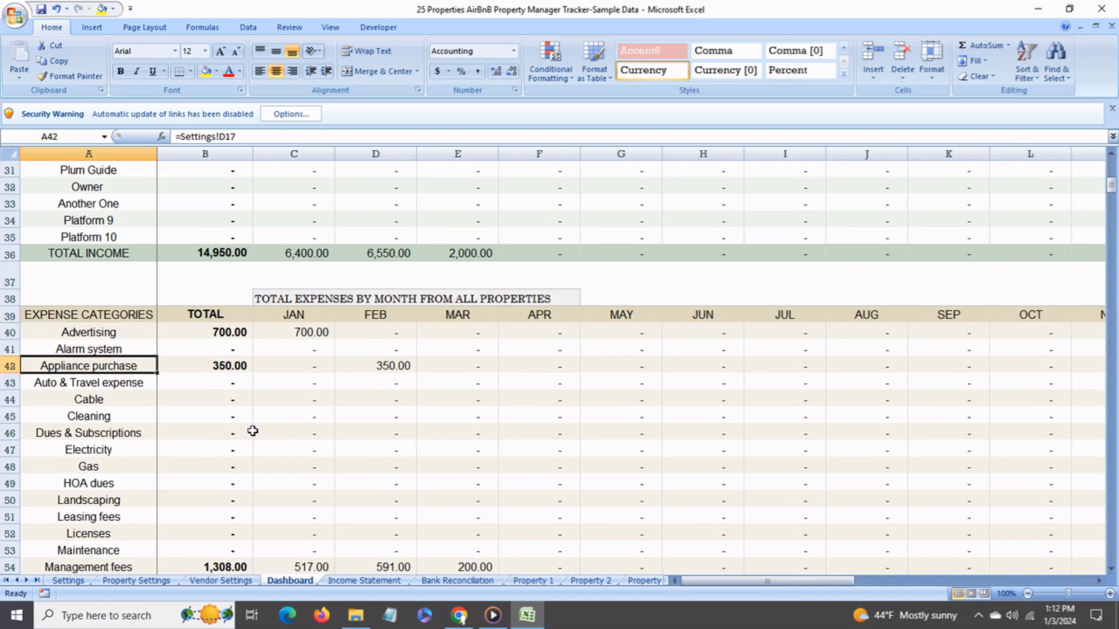
{"action": "scroll", "coordinate": [252, 430], "scroll_direction": "down", "scroll_amount": 1}
Review each property's year-to-date income and expenses and its payment options, including the Venmo row.
{"action": "scroll", "coordinate": [252, 431], "scroll_direction": "down", "scroll_amount": 15}
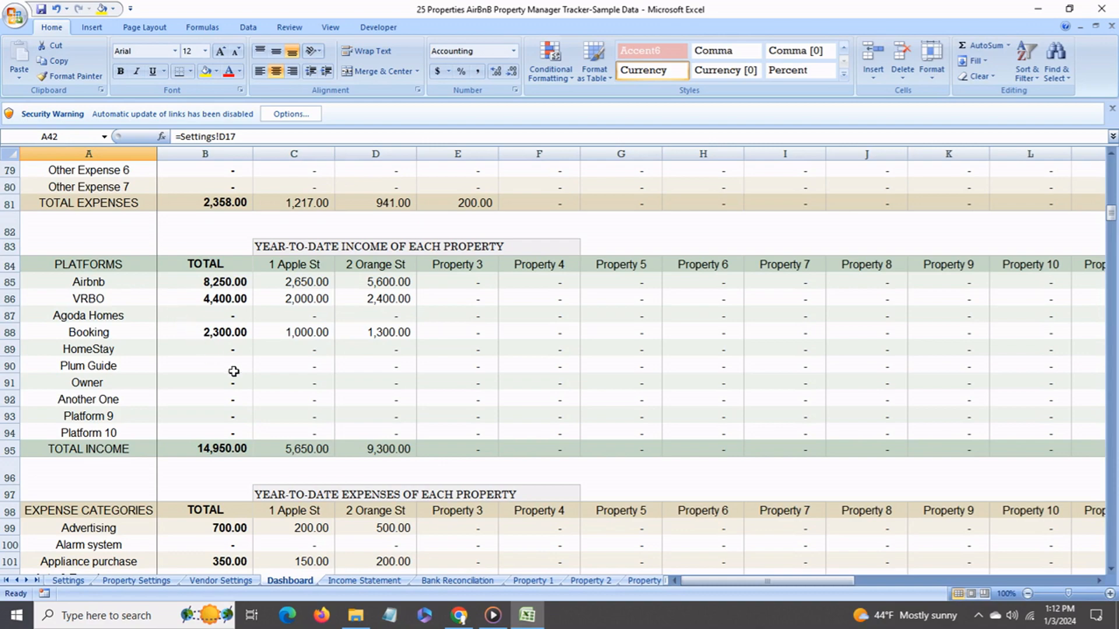
{"action": "scroll", "coordinate": [234, 394], "scroll_direction": "down", "scroll_amount": 4}
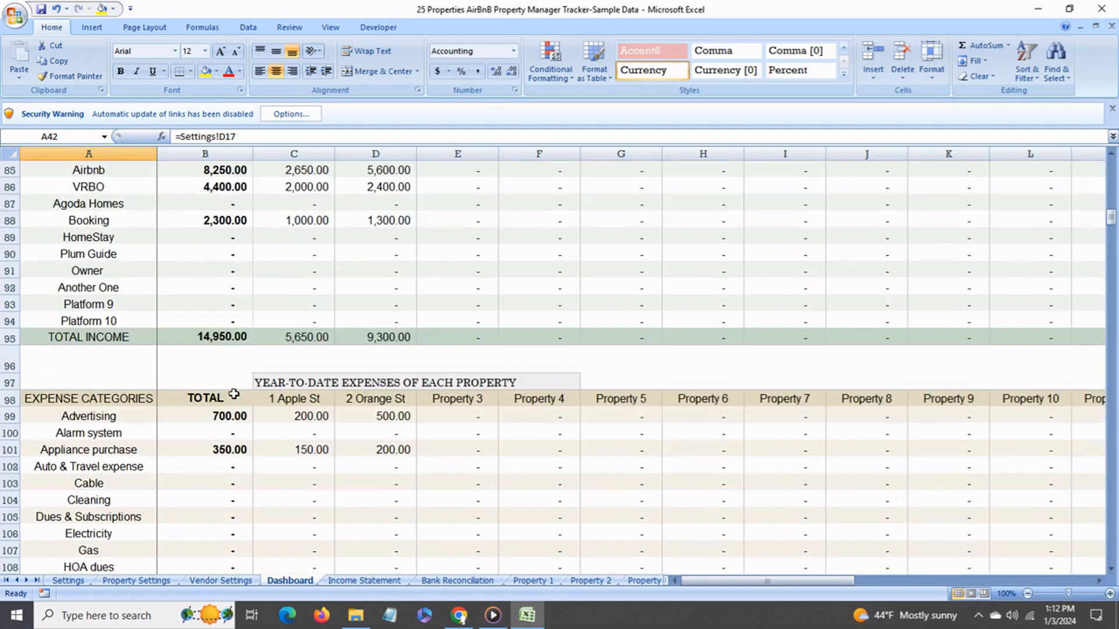
{"action": "scroll", "coordinate": [233, 394], "scroll_direction": "down", "scroll_amount": 15}
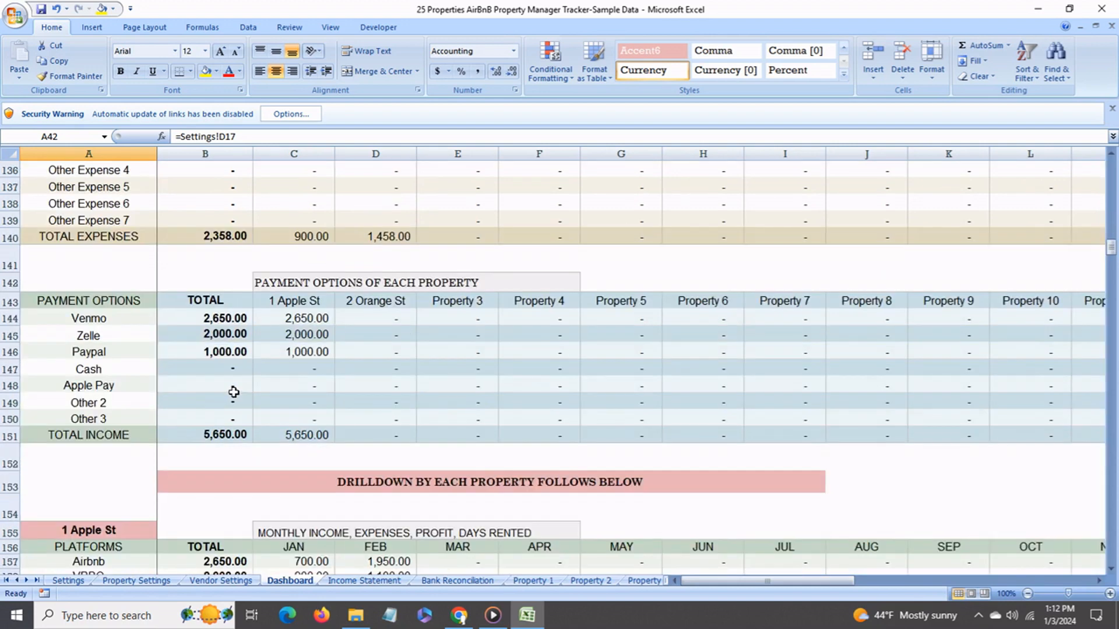
{"action": "left_click", "coordinate": [284, 322]}
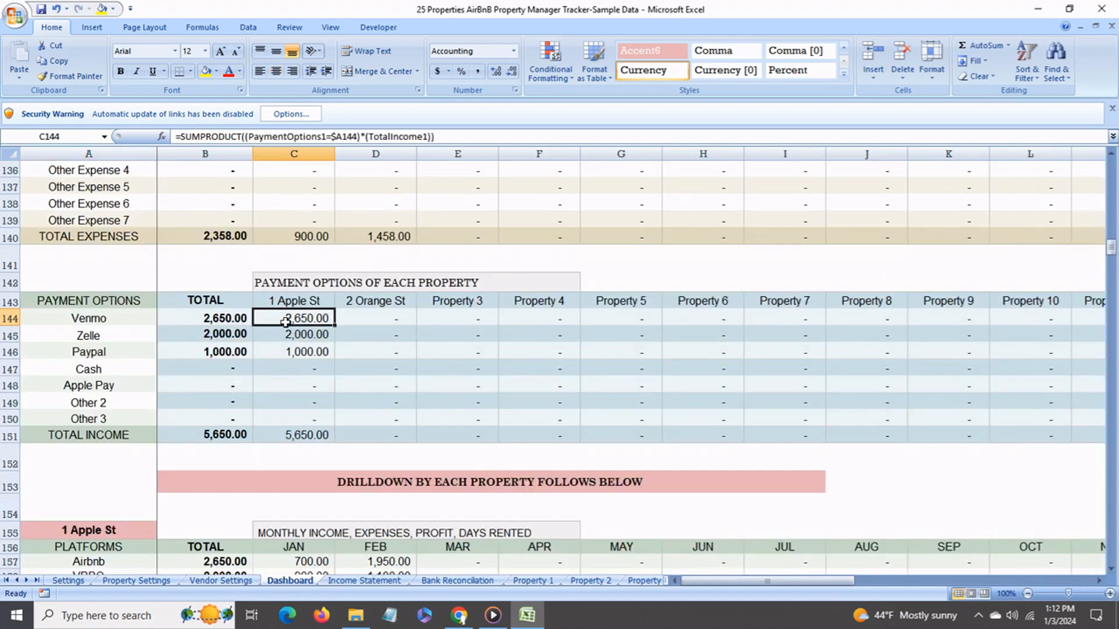
{"action": "left_click", "coordinate": [131, 325]}
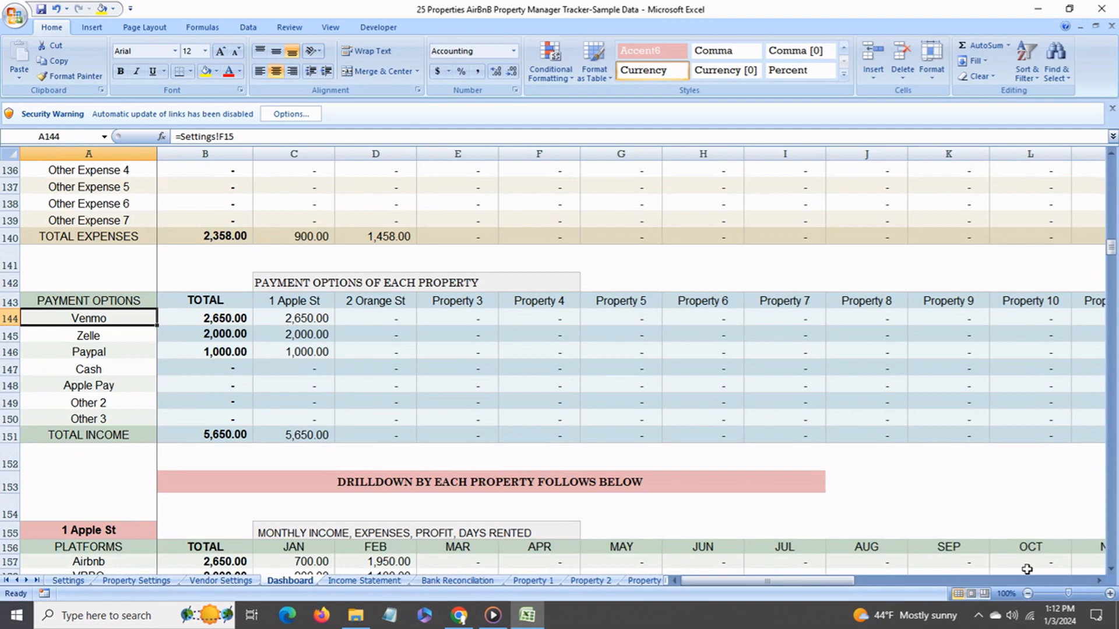
Examine the first property's drilldown for platform income, total income, expenses and profit, days rented and occupancy rate.
{"action": "scroll", "coordinate": [674, 384], "scroll_direction": "down", "scroll_amount": 3}
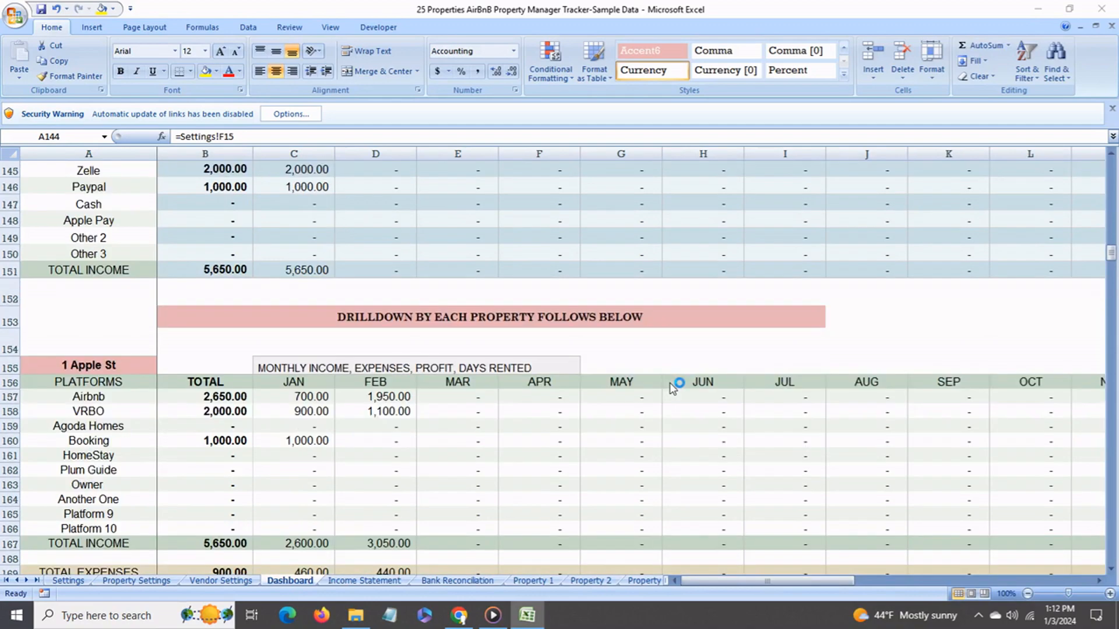
{"action": "scroll", "coordinate": [674, 385], "scroll_direction": "down", "scroll_amount": 1}
{"action": "left_click", "coordinate": [143, 315]}
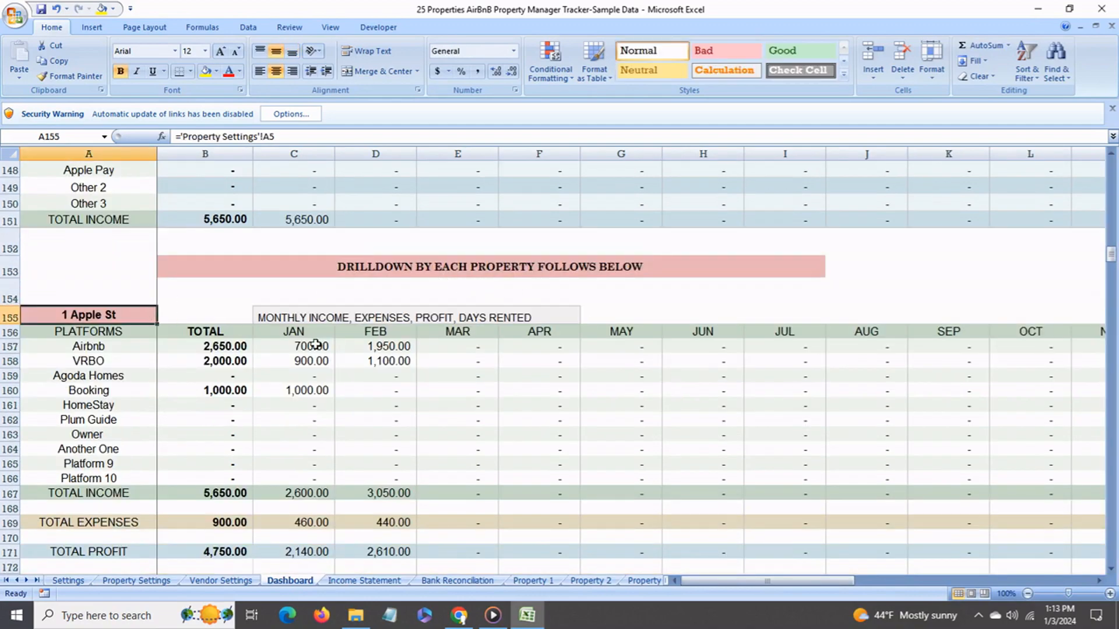
{"action": "scroll", "coordinate": [406, 361], "scroll_direction": "down", "scroll_amount": 1}
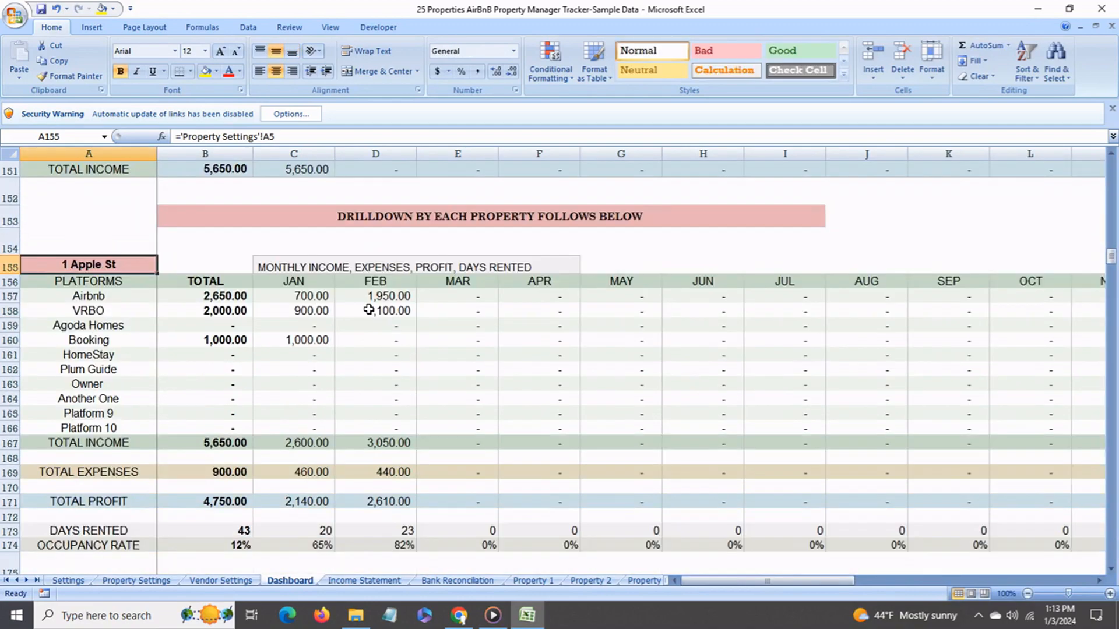
{"action": "left_click", "coordinate": [139, 449]}
{"action": "left_click", "coordinate": [136, 472]}
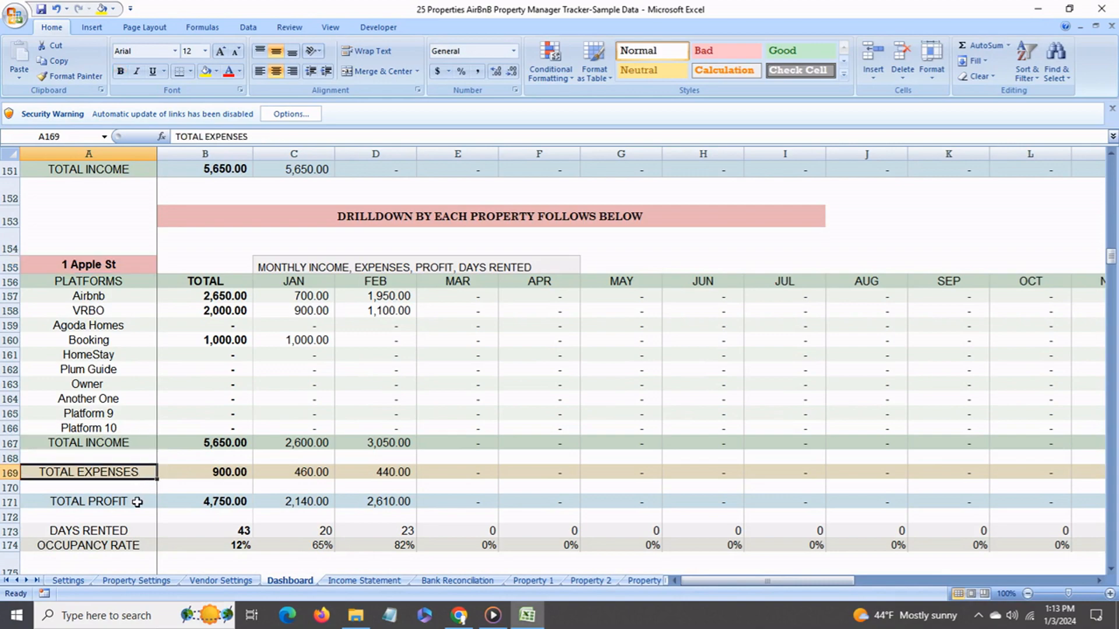
{"action": "left_click", "coordinate": [137, 502]}
{"action": "scroll", "coordinate": [169, 507], "scroll_direction": "down", "scroll_amount": 1}
{"action": "left_click", "coordinate": [153, 464]}
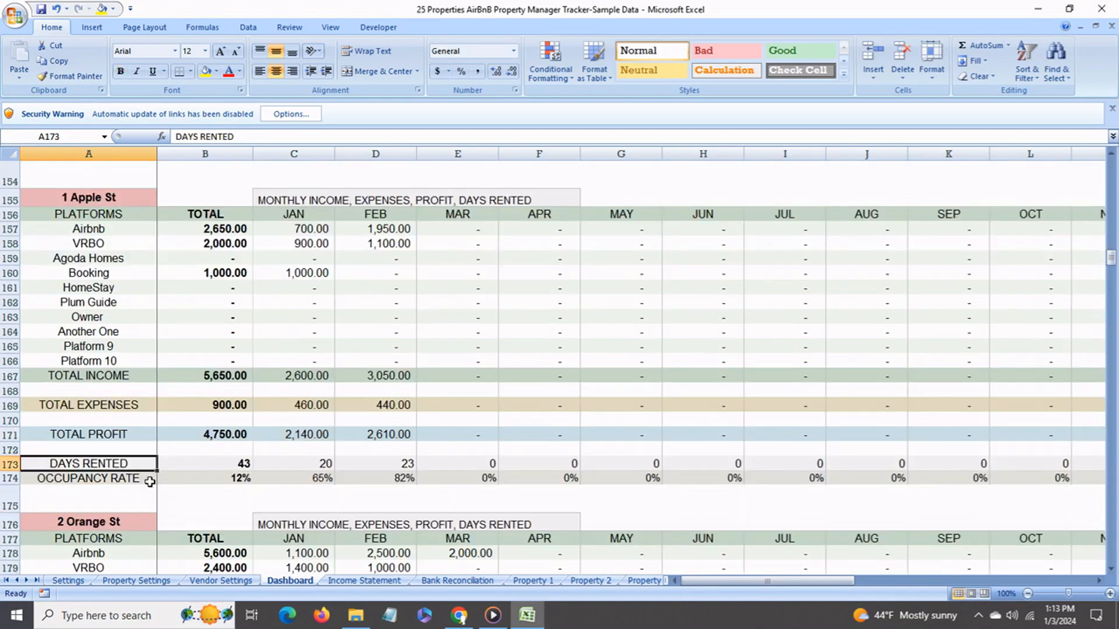
{"action": "left_click", "coordinate": [149, 481]}
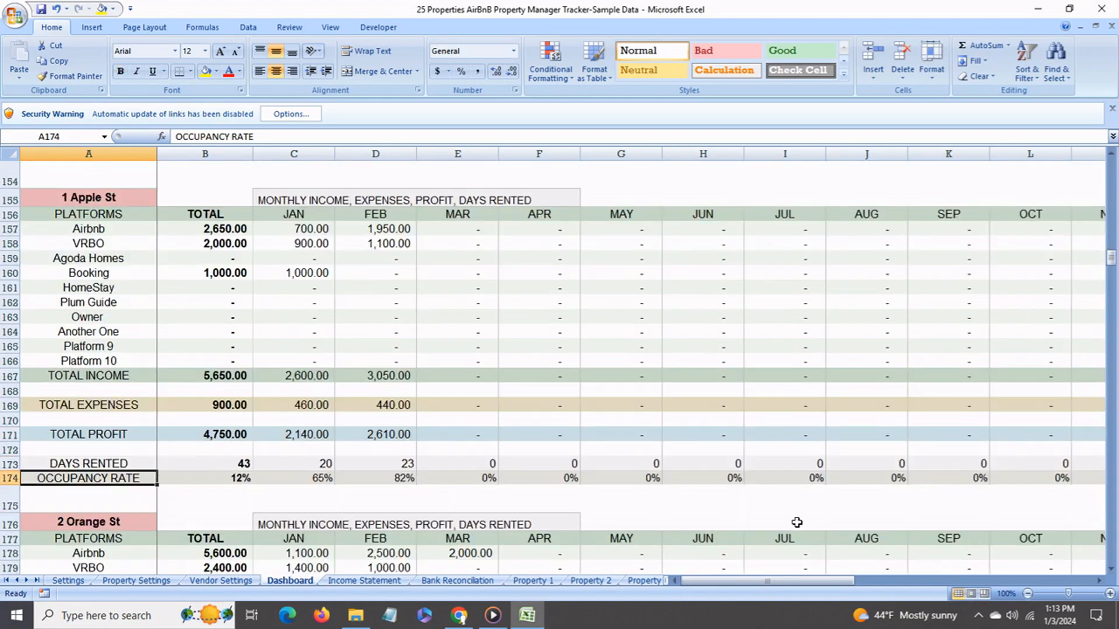
Review the Income Statement from gross revenues through operating expenses and non-operating transactions to net income.
{"action": "left_click", "coordinate": [364, 580]}
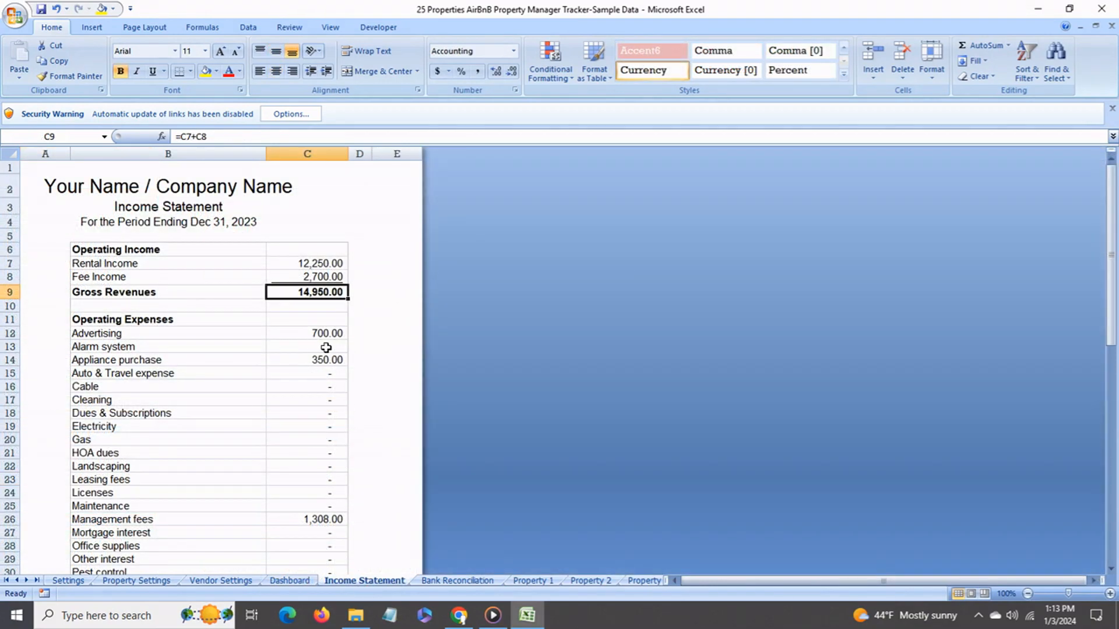
{"action": "scroll", "coordinate": [327, 352], "scroll_direction": "down", "scroll_amount": 4}
{"action": "scroll", "coordinate": [330, 354], "scroll_direction": "down", "scroll_amount": 8}
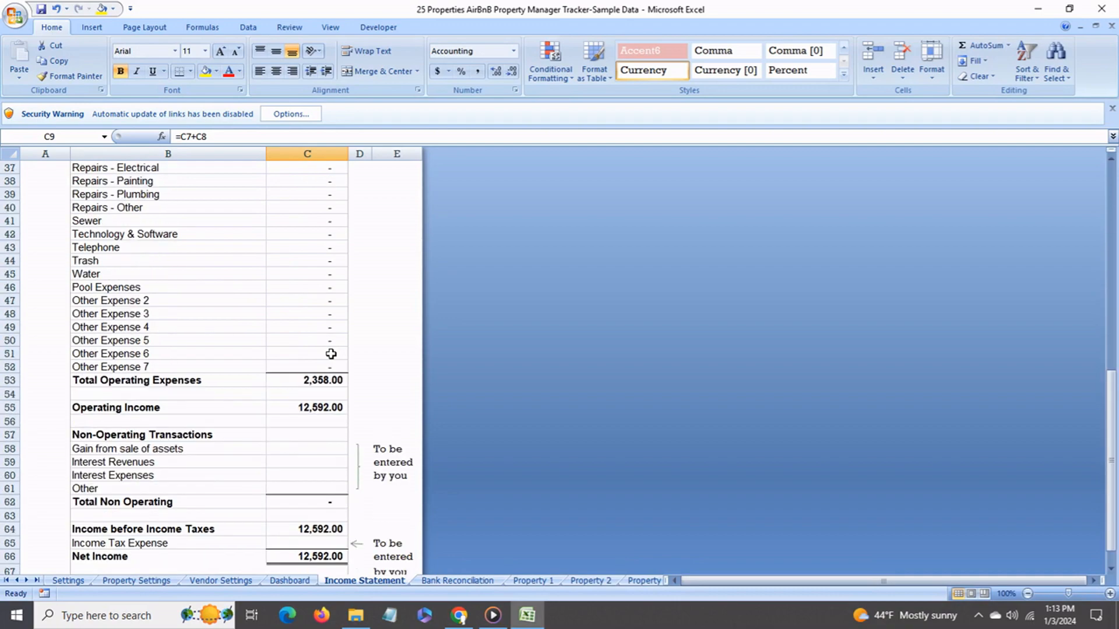
{"action": "scroll", "coordinate": [331, 354], "scroll_direction": "down", "scroll_amount": 2}
{"action": "scroll", "coordinate": [330, 354], "scroll_direction": "up", "scroll_amount": 10}
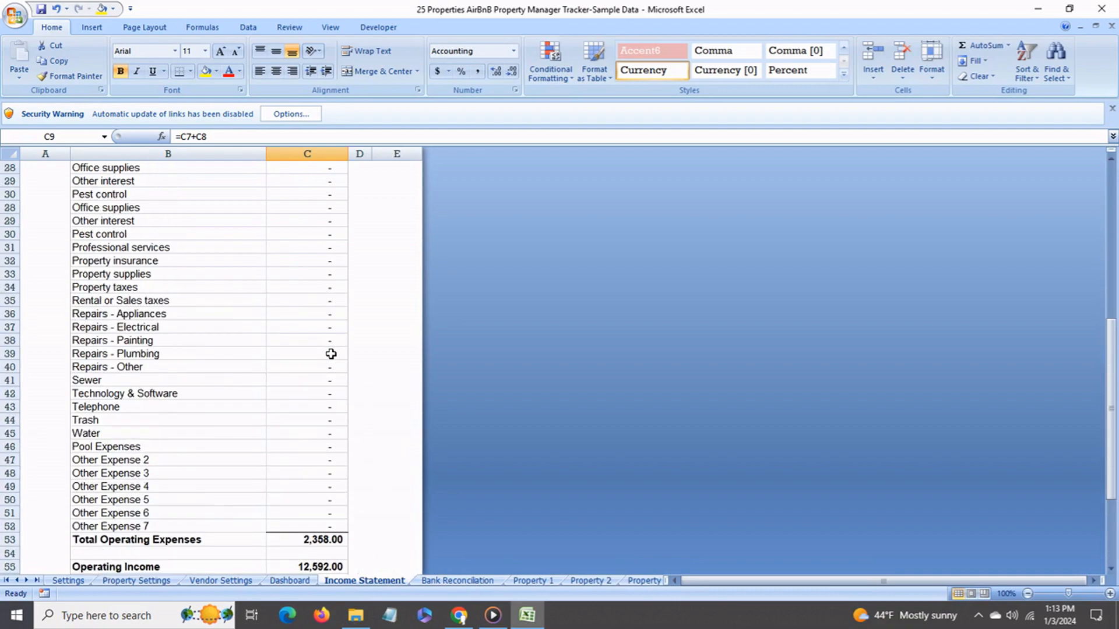
Review the starting bank balance, net income and owner payouts on the Bank Reconciliation sheet.
{"action": "scroll", "coordinate": [331, 353], "scroll_direction": "up", "scroll_amount": 4}
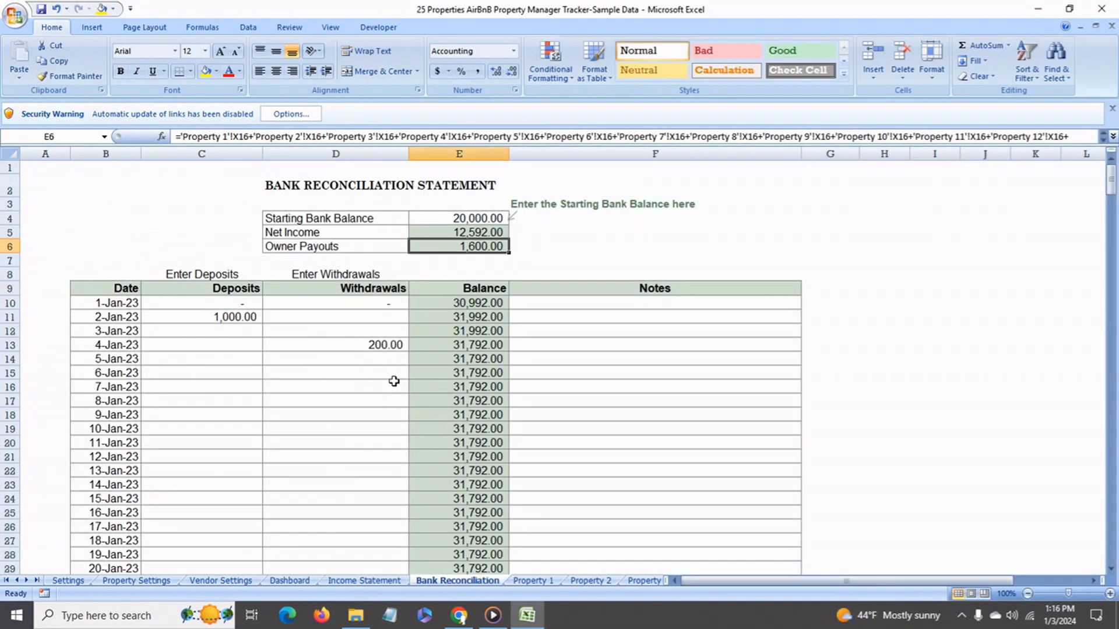
{"action": "left_click", "coordinate": [366, 361]}
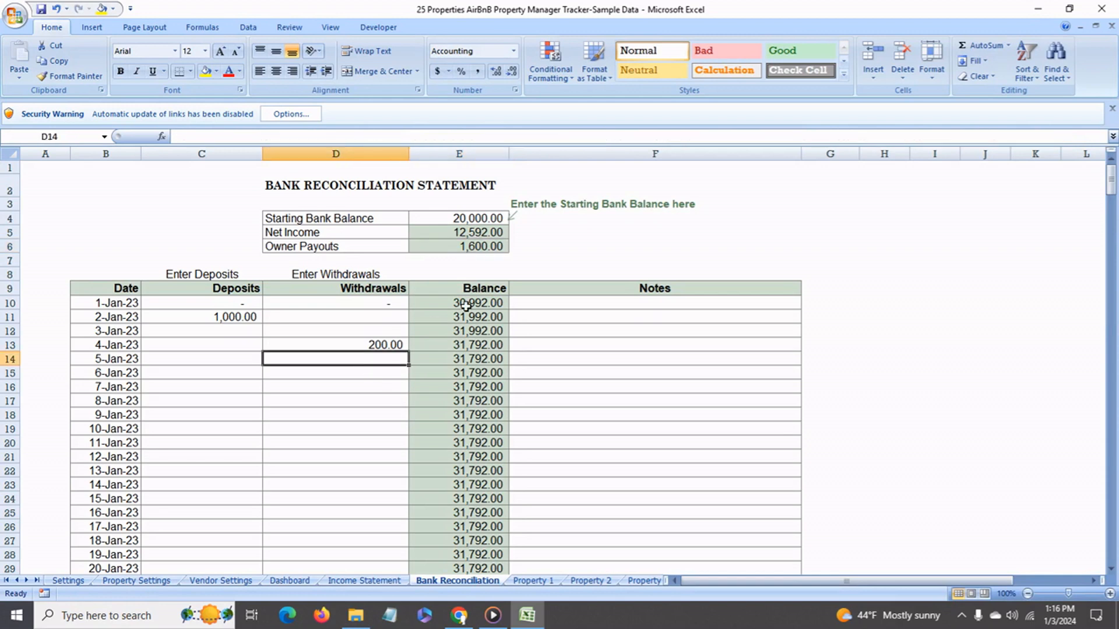
{"action": "left_click", "coordinate": [437, 222]}
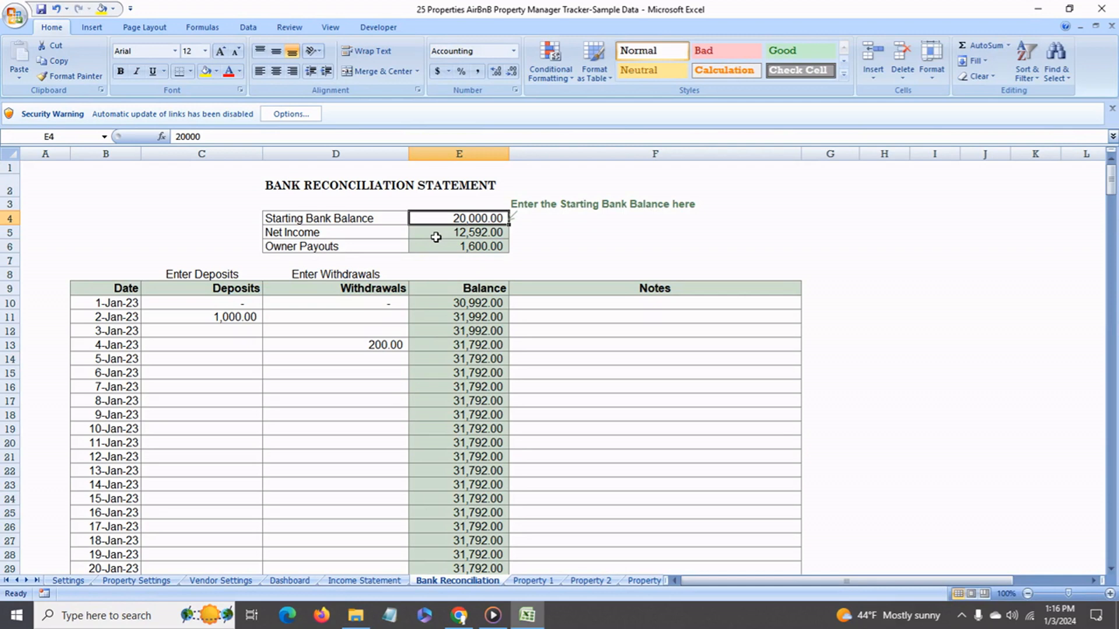
{"action": "left_click", "coordinate": [436, 237]}
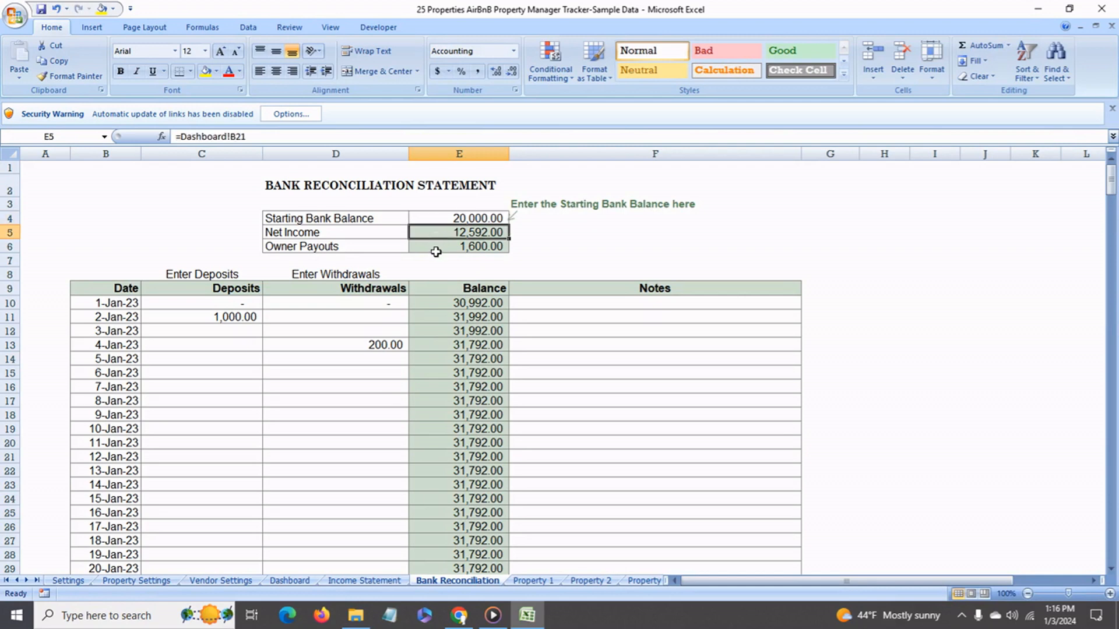
{"action": "left_click", "coordinate": [436, 252]}
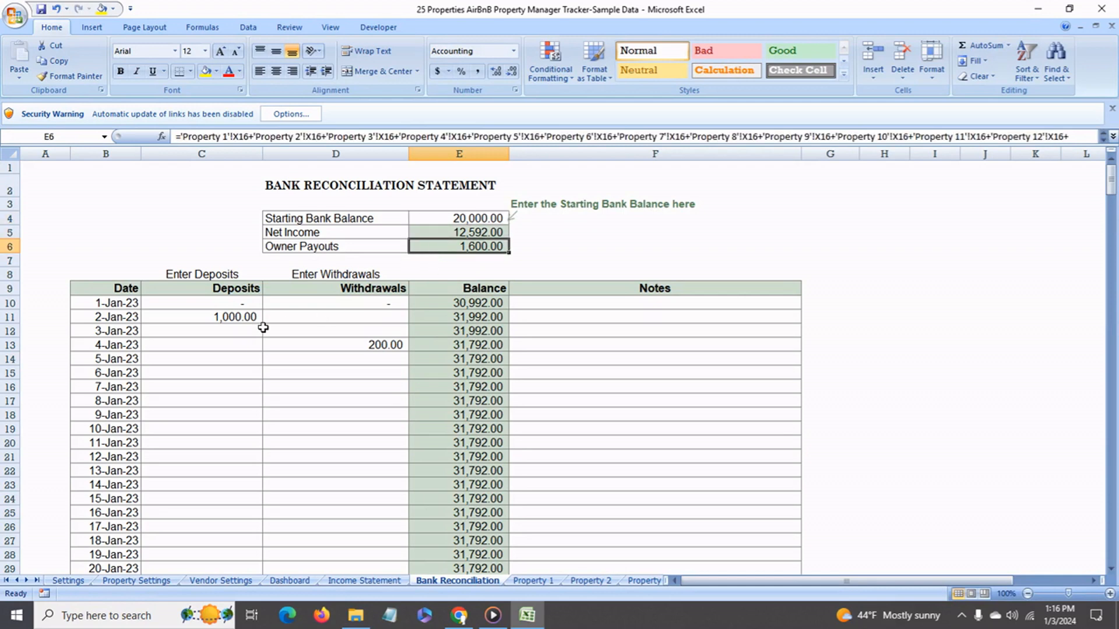
Record a 300 deposit on 5-Jan-23 and a 100 withdrawal on 6-Jan-23 in the bank reconciliation.
{"action": "left_click", "coordinate": [251, 367]}
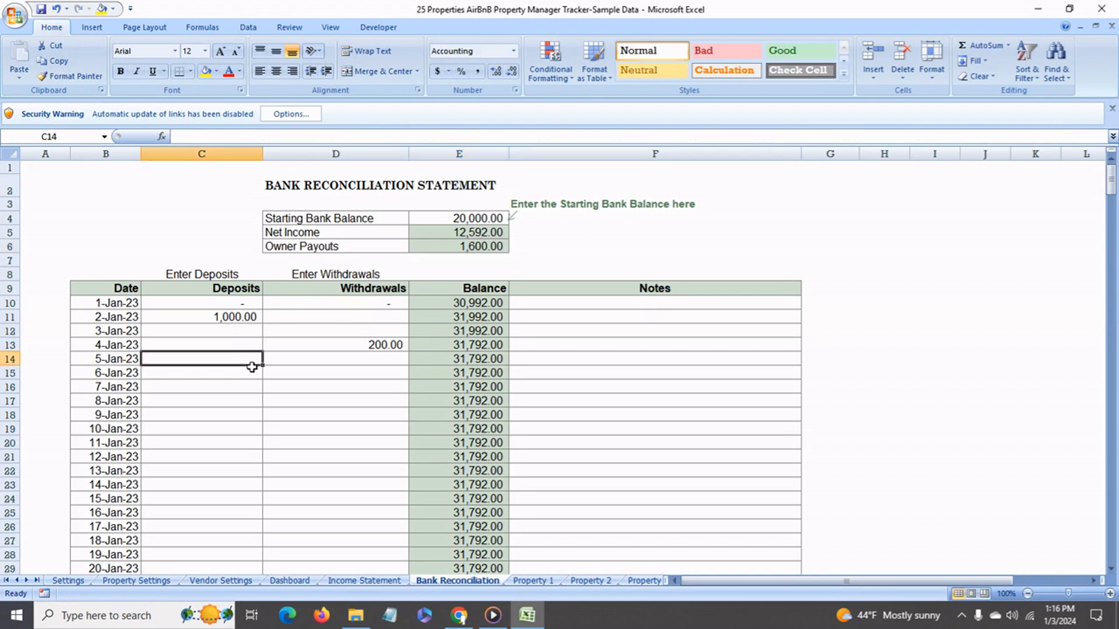
{"action": "type", "text": "300"}
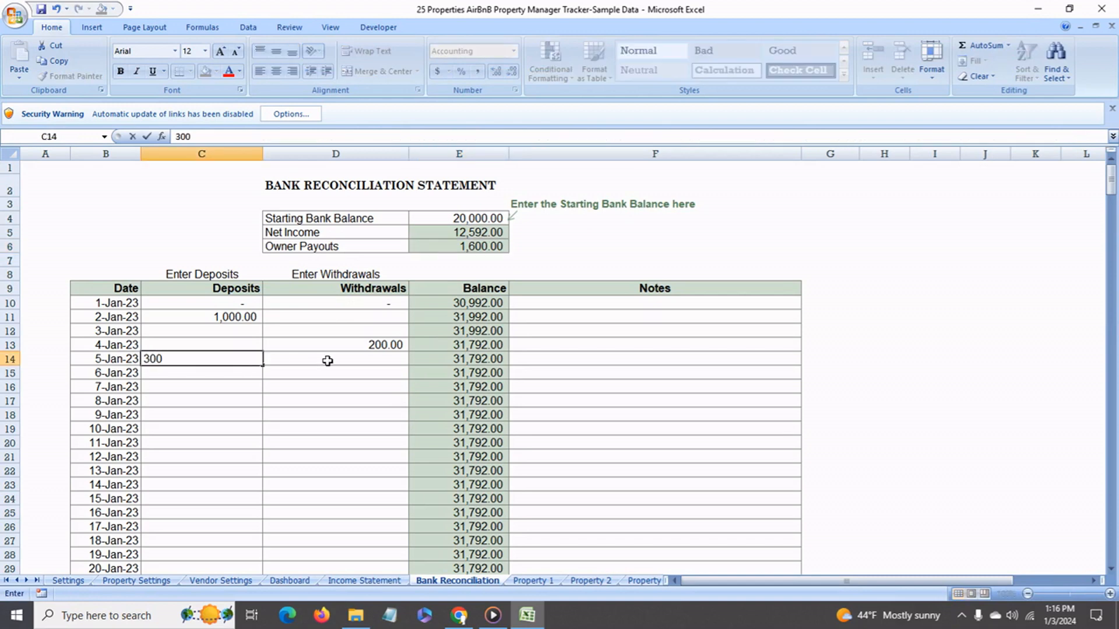
{"action": "left_click", "coordinate": [325, 376]}
{"action": "type", "text": "100"}
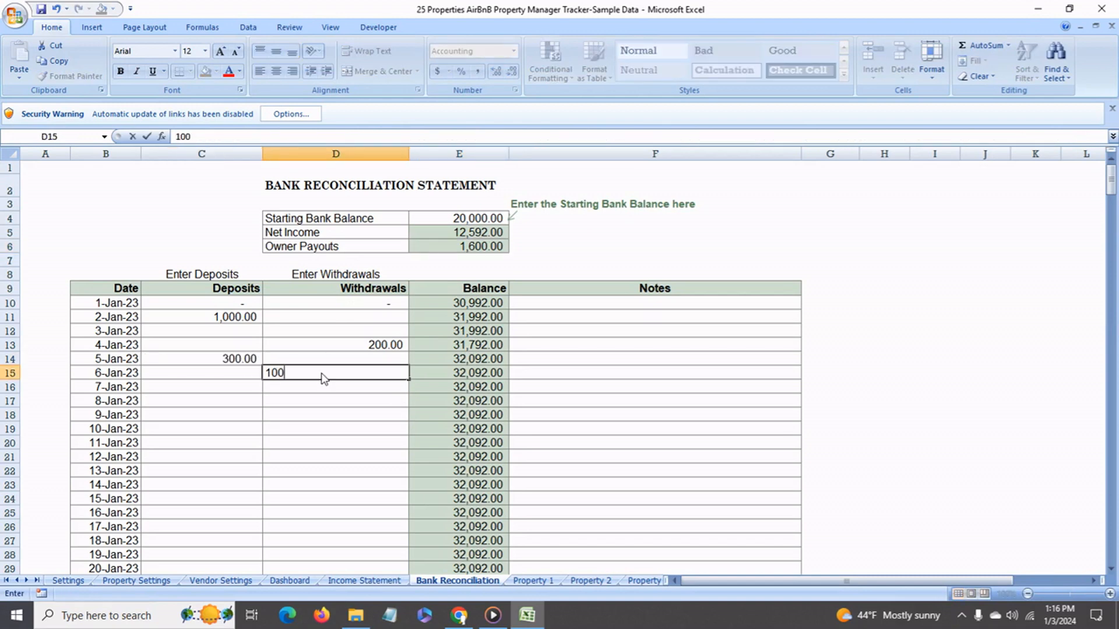
{"action": "key", "text": "Return"}
{"action": "left_click", "coordinate": [447, 393]}
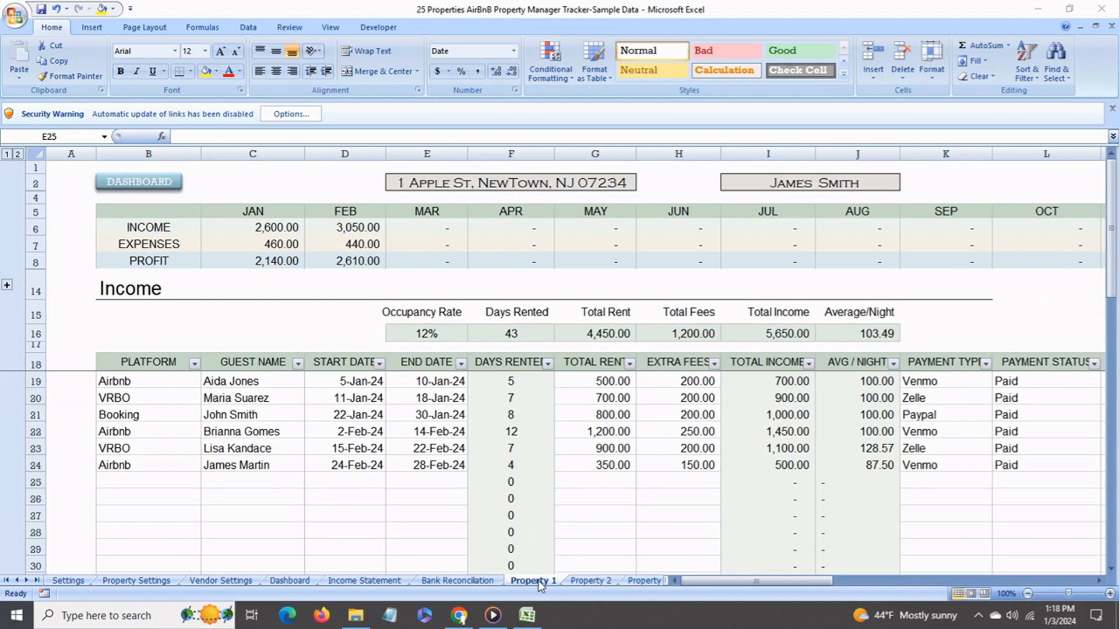
Expand the grouped summary rows on the Property 1 sheet and check January's income, expenses, profit and profit percentage.
{"action": "left_click", "coordinate": [170, 484]}
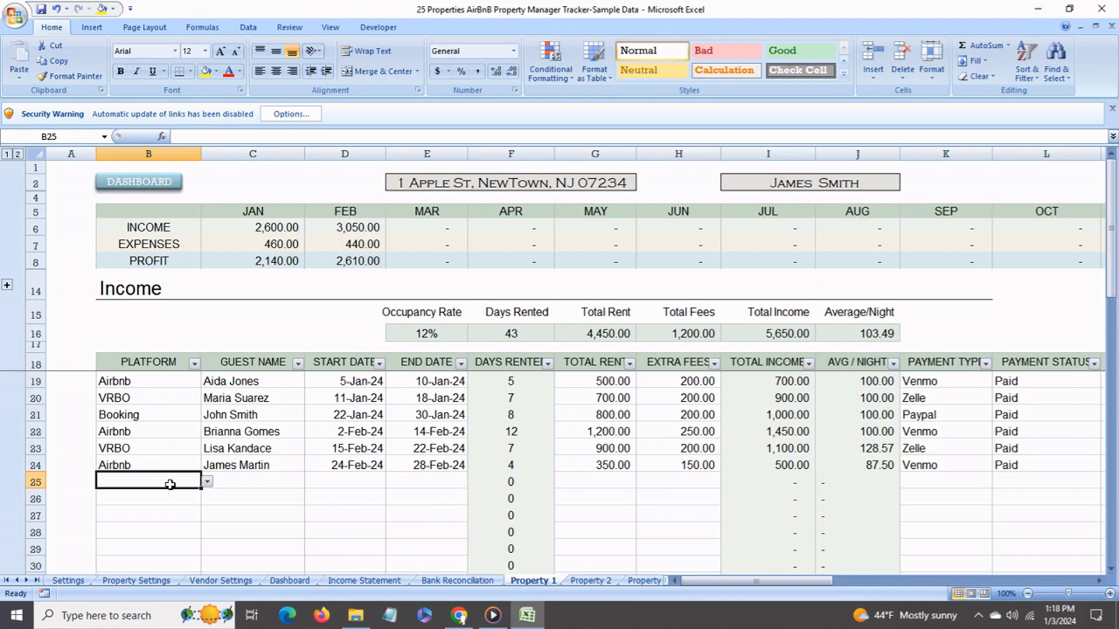
{"action": "left_click", "coordinate": [8, 286]}
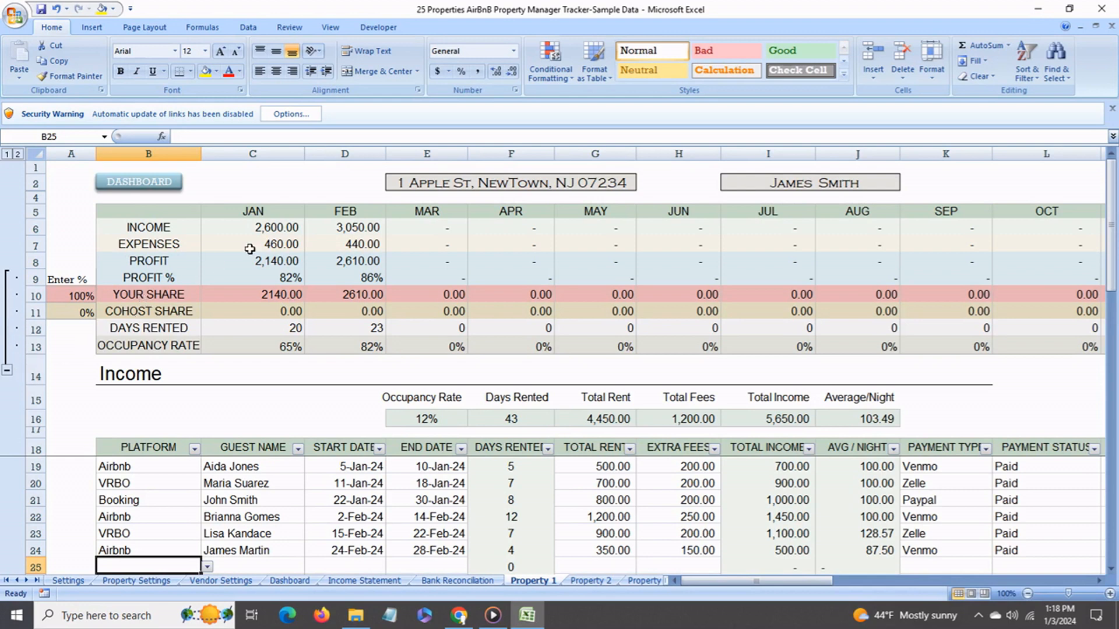
{"action": "left_click", "coordinate": [278, 232]}
{"action": "left_click", "coordinate": [276, 250]}
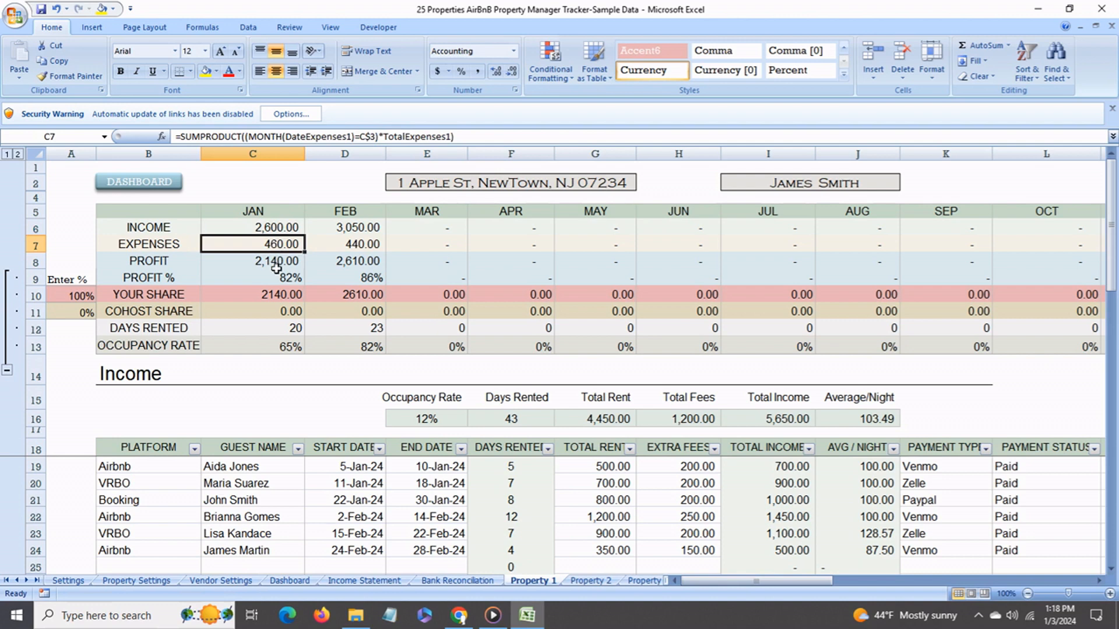
{"action": "left_click", "coordinate": [276, 260]}
{"action": "left_click", "coordinate": [278, 278]}
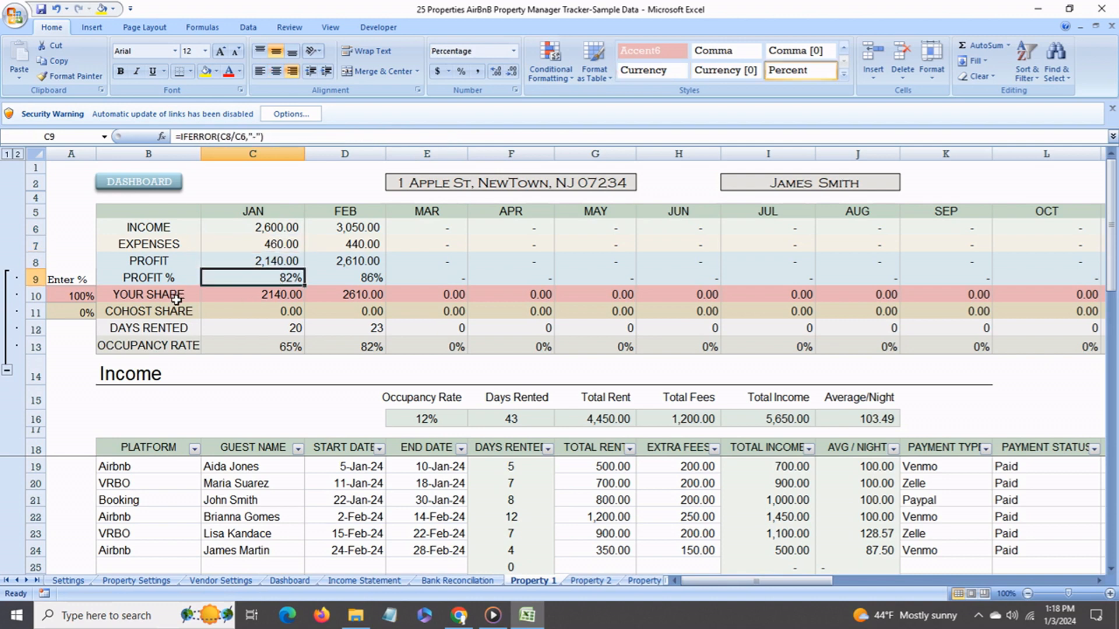
Split Property 1's profit by setting your share to 60% and the cohost share to 40%.
{"action": "left_click", "coordinate": [91, 298]}
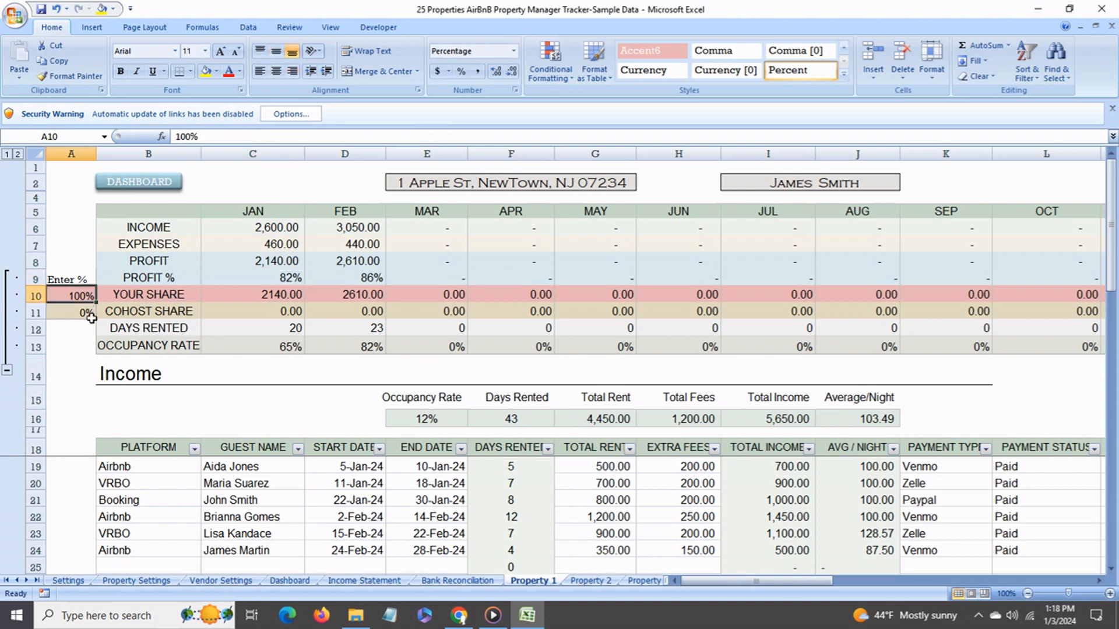
{"action": "left_click", "coordinate": [91, 321]}
{"action": "left_click", "coordinate": [94, 300]}
{"action": "type", "text": "60"}
{"action": "key", "text": "Return"}
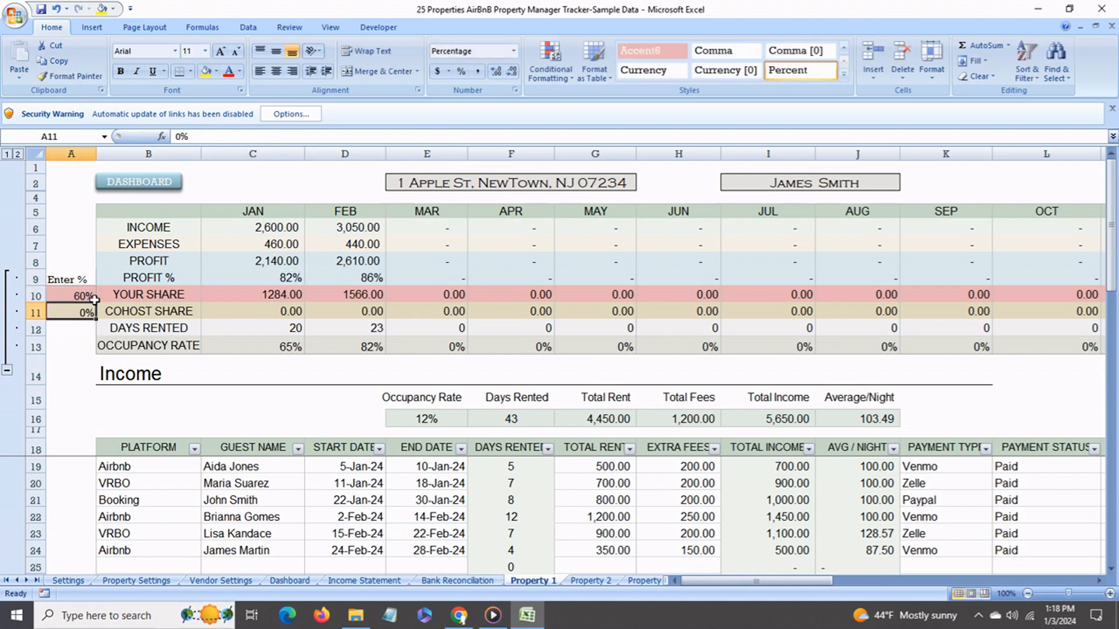
{"action": "type", "text": "40"}
{"action": "key", "text": "Return"}
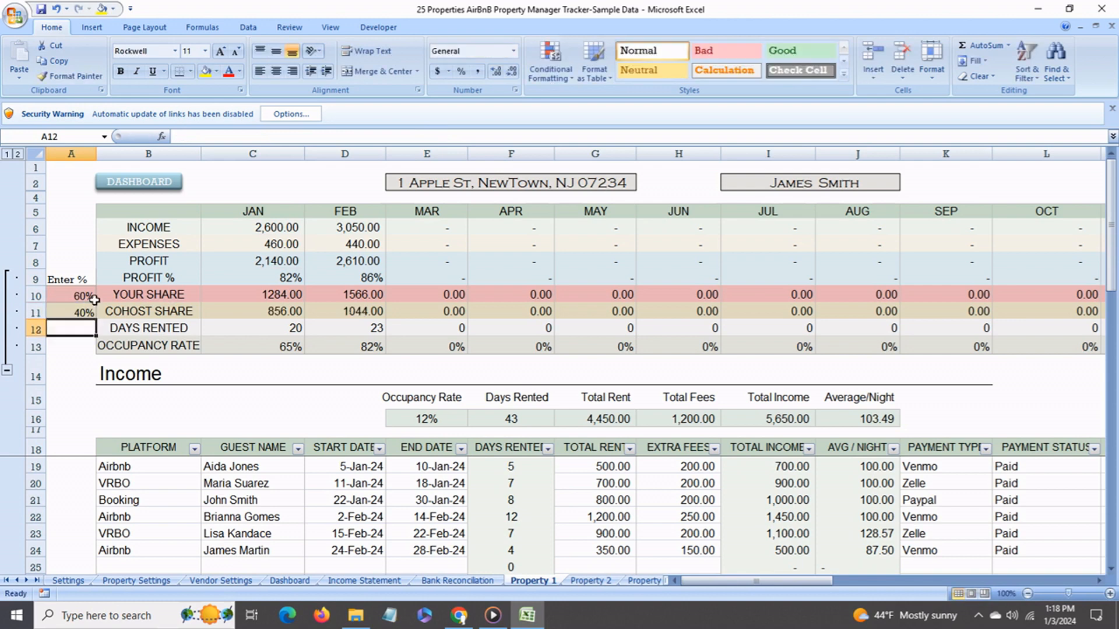
Check January's your share, cohost share, days rented and occupancy rate for Property 1.
{"action": "left_click", "coordinate": [250, 301]}
{"action": "left_click", "coordinate": [263, 313]}
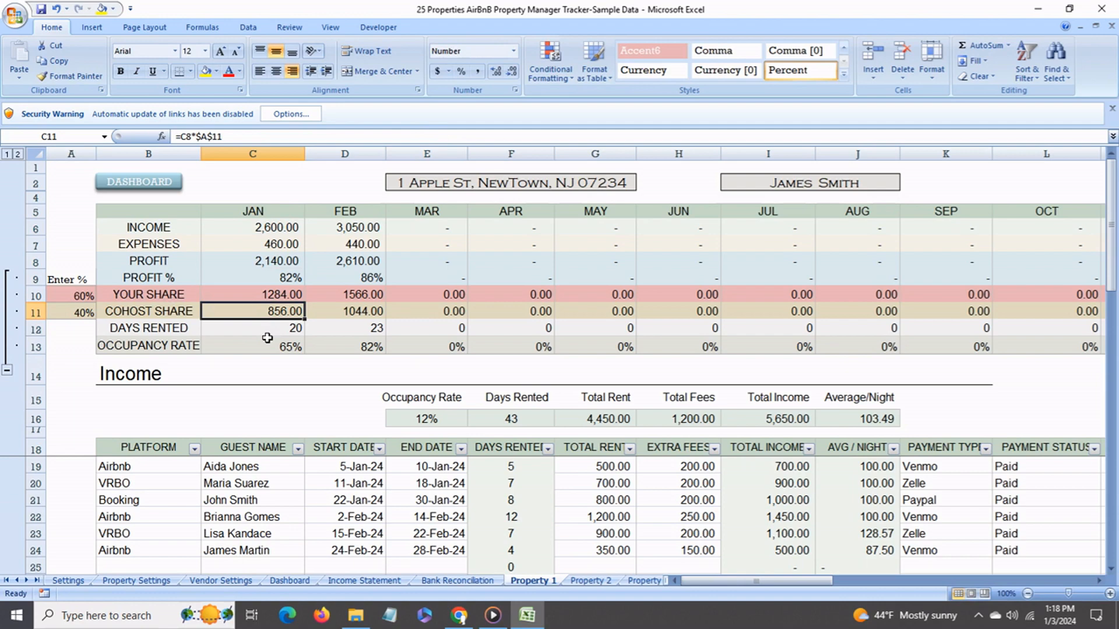
{"action": "left_click", "coordinate": [267, 338]}
{"action": "left_click", "coordinate": [268, 350]}
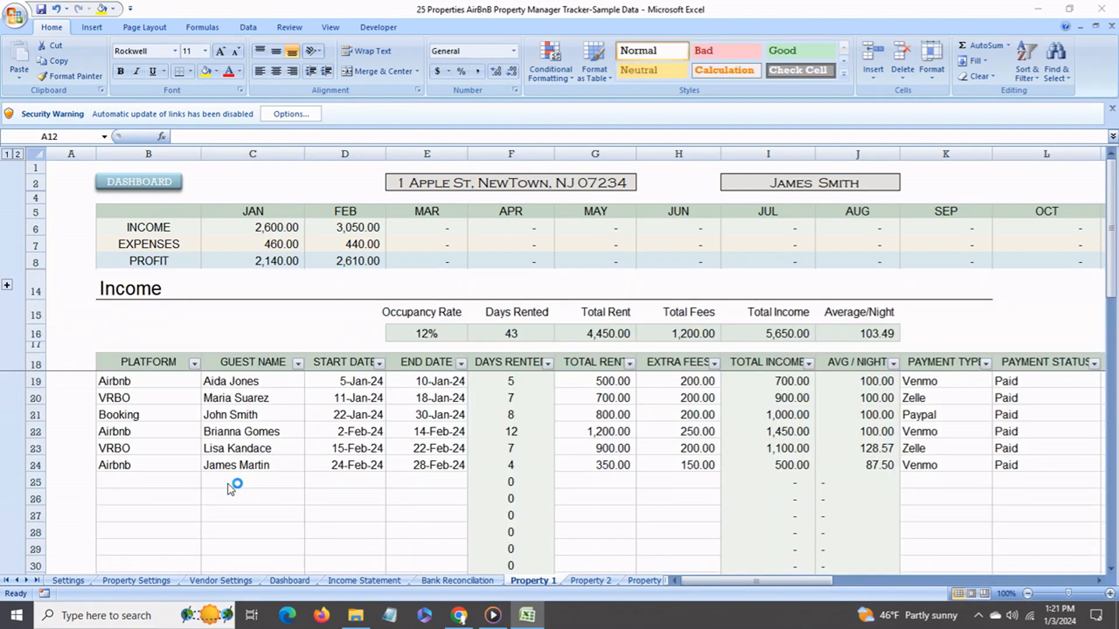
Start a new booking in row 25 of Property 1's income table with platform Airbnb and the guest's full name.
{"action": "left_click", "coordinate": [170, 483]}
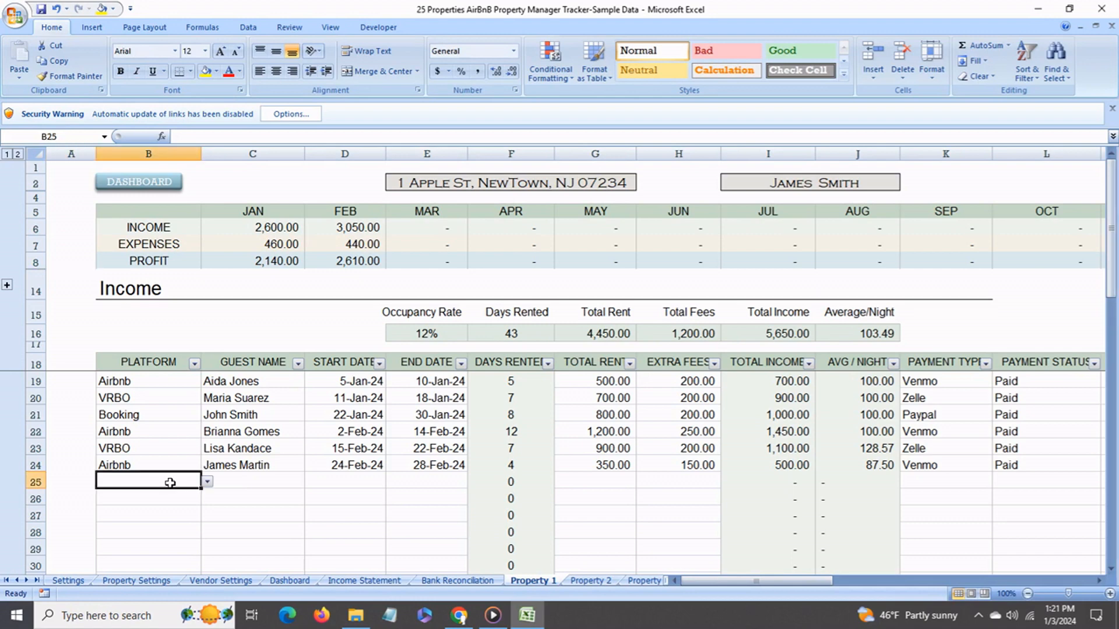
{"action": "left_click", "coordinate": [208, 483]}
{"action": "left_click", "coordinate": [179, 494]}
{"action": "left_click", "coordinate": [254, 485]}
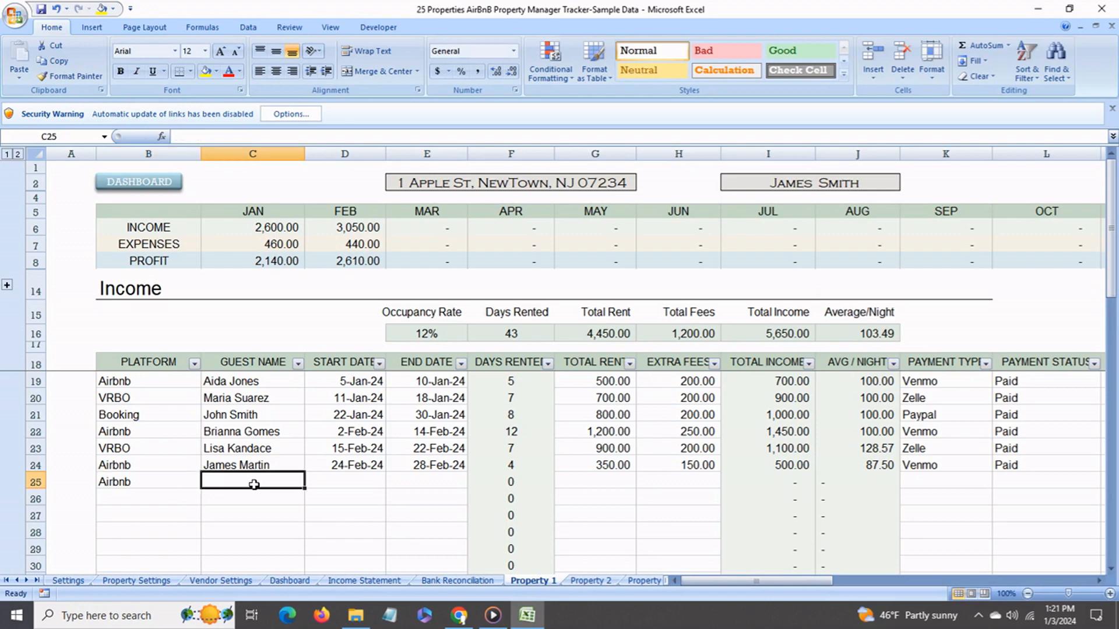
{"action": "type", "text": "Harry "}
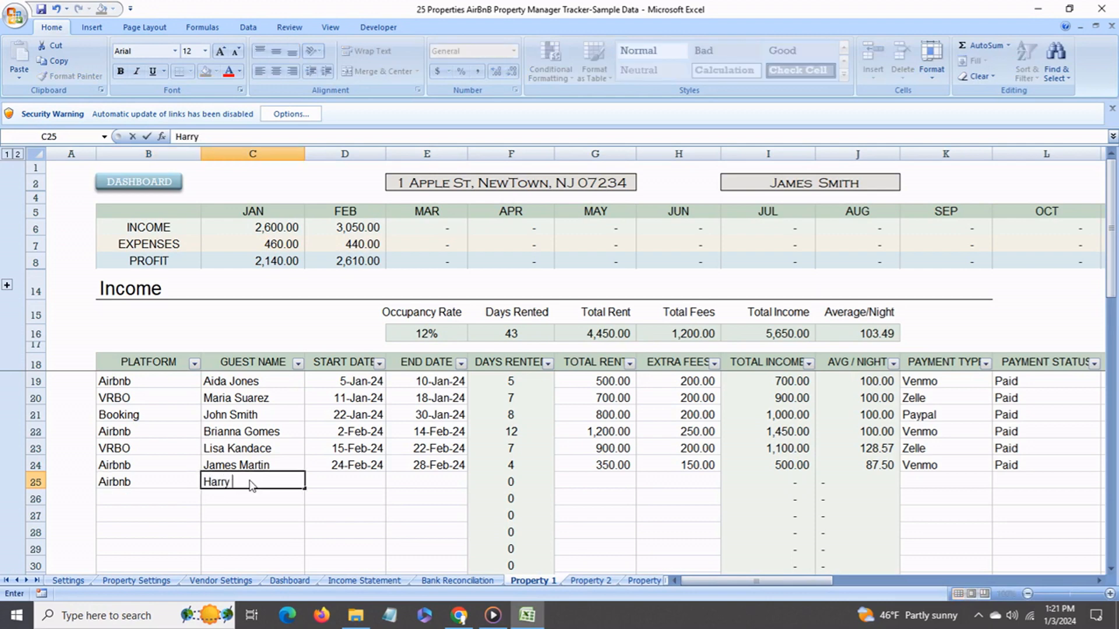
{"action": "type", "text": "Smith"}
Set the new booking's start date to Mar 1 and end date to Mar 4, and check its days rented.
{"action": "left_click", "coordinate": [365, 487]}
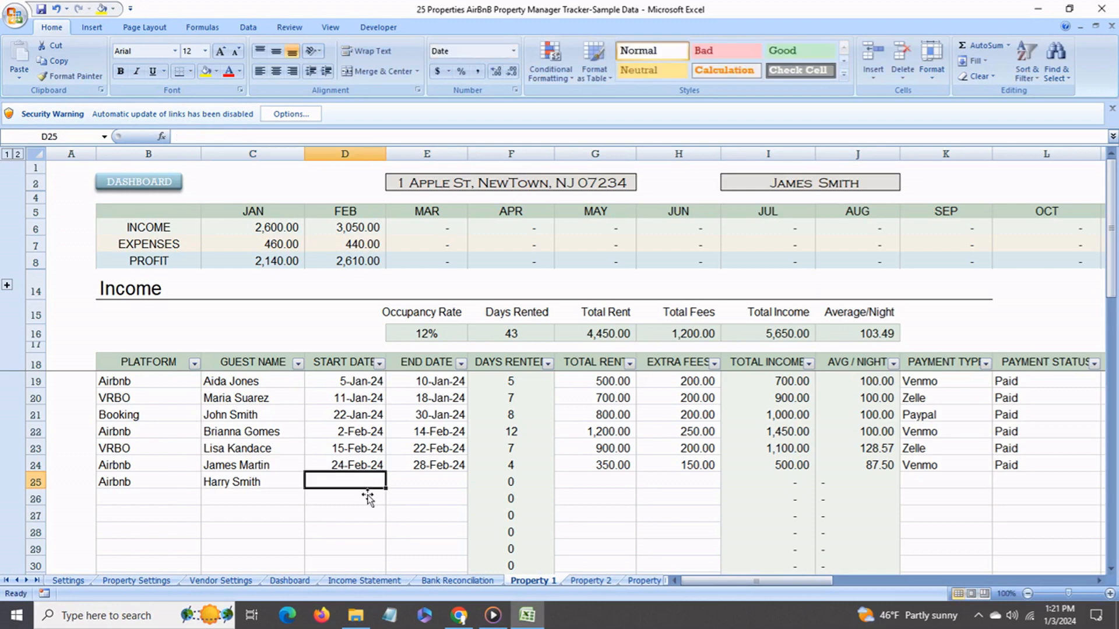
{"action": "type", "text": "Mar 1"}
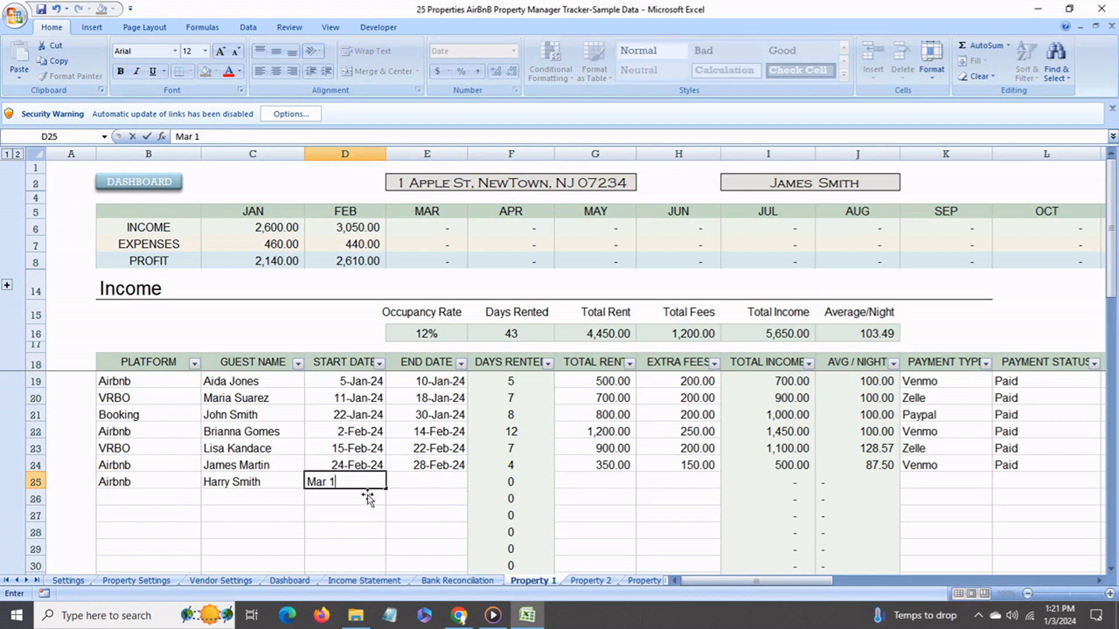
{"action": "left_click", "coordinate": [401, 486]}
{"action": "type", "text": "Mar"}
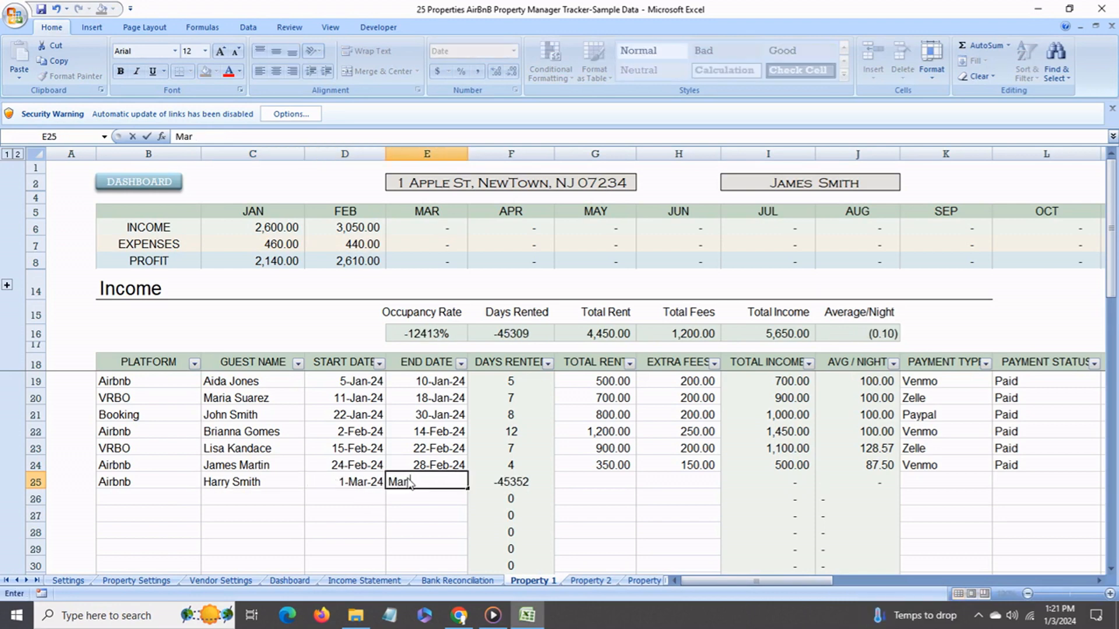
{"action": "type", "text": " 4"}
{"action": "key", "text": "Return"}
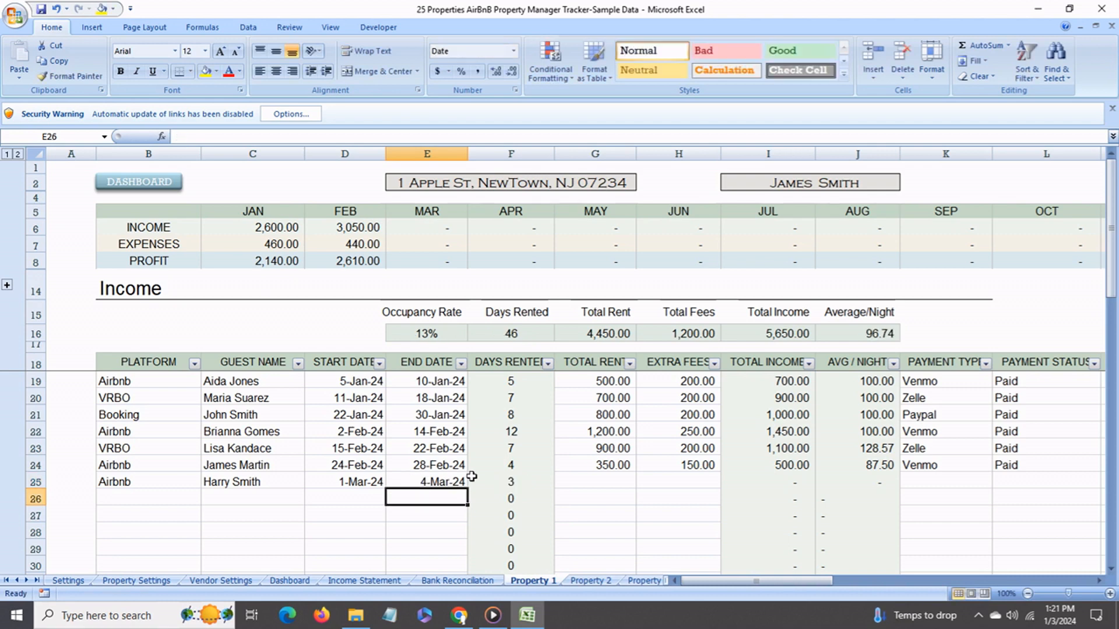
{"action": "left_click", "coordinate": [518, 484]}
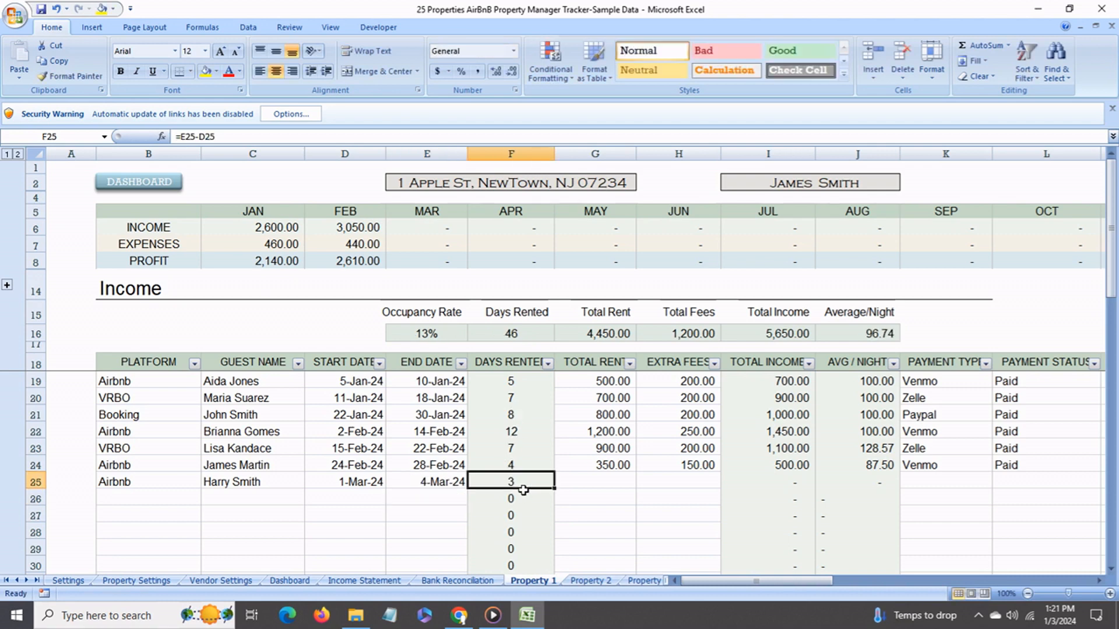
Enter 300 total rent and 150 extra fees for the new booking, and check its total income and nightly average.
{"action": "left_click", "coordinate": [614, 487]}
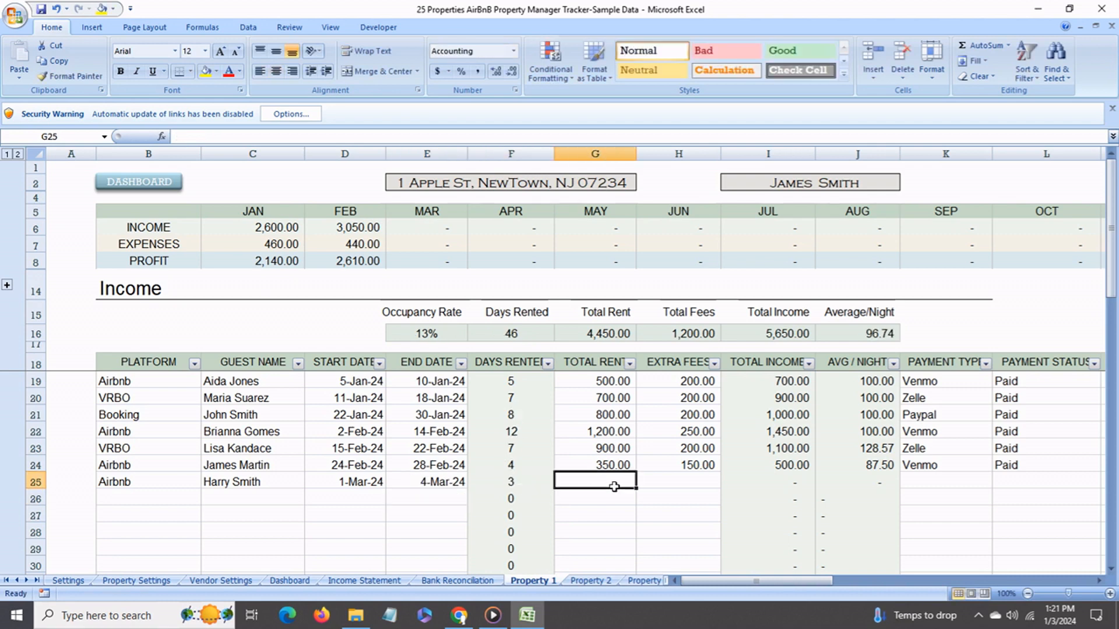
{"action": "type", "text": "300"}
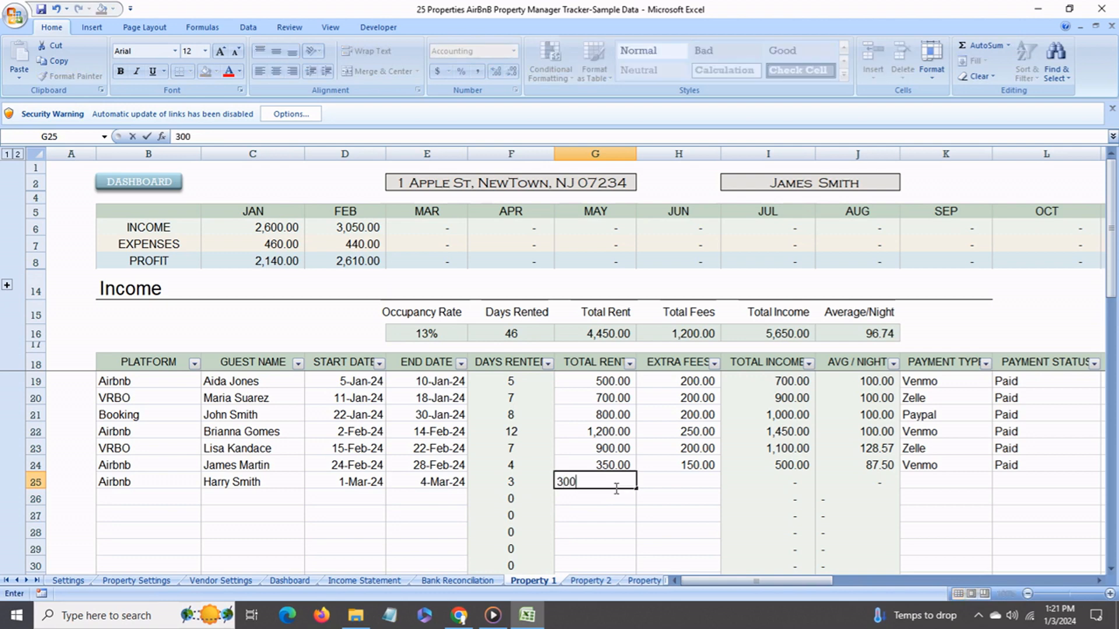
{"action": "key", "text": "Return"}
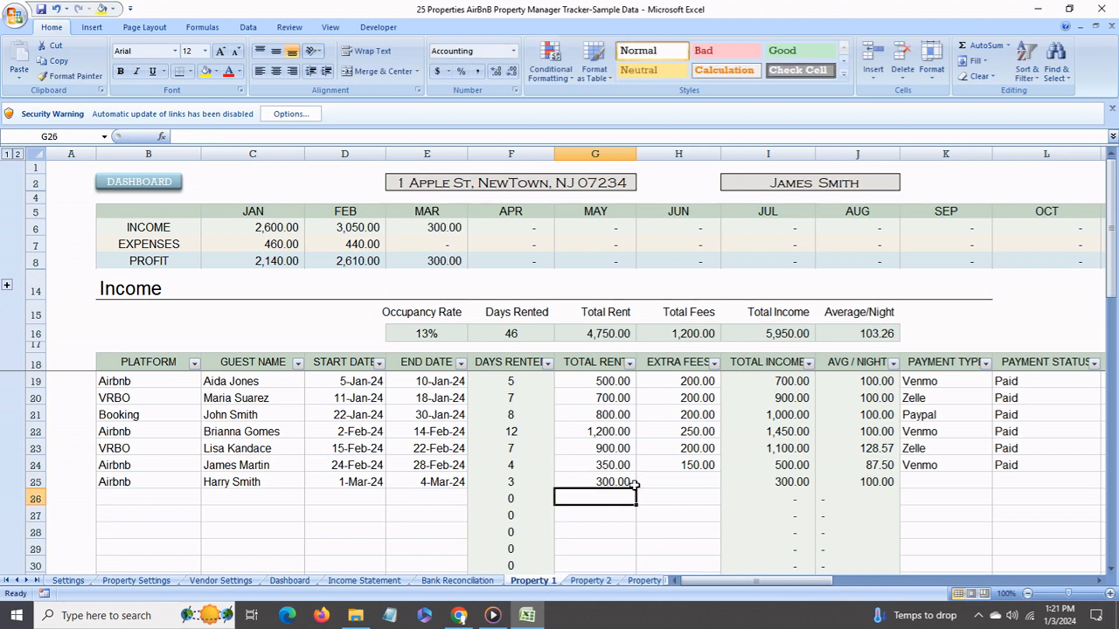
{"action": "left_click", "coordinate": [673, 481]}
{"action": "type", "text": "150"}
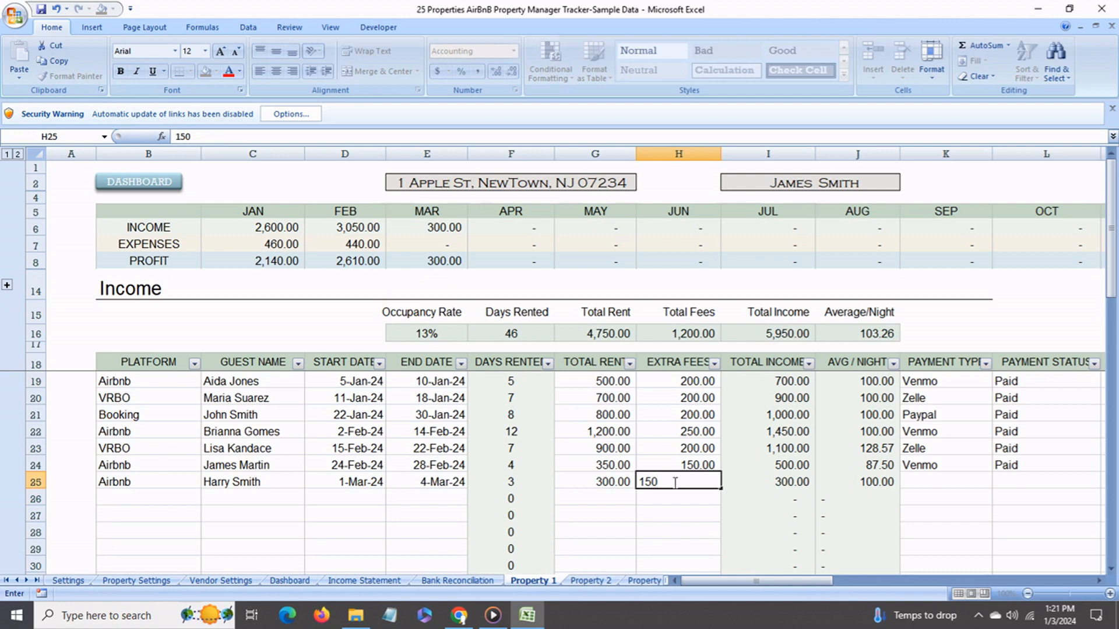
{"action": "key", "text": "Return"}
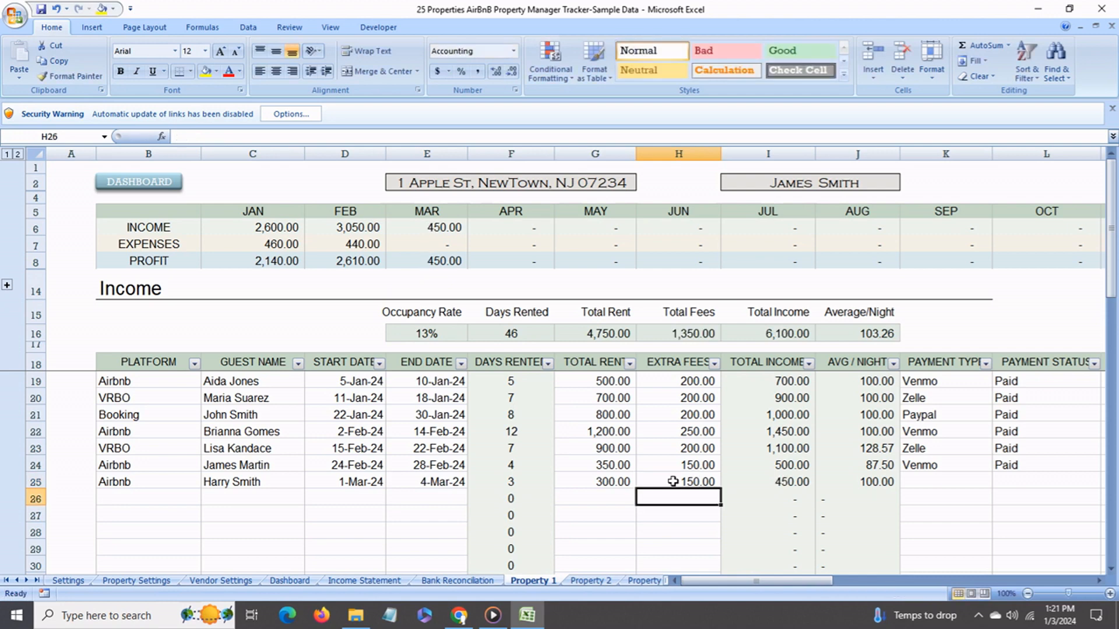
{"action": "left_click", "coordinate": [763, 488]}
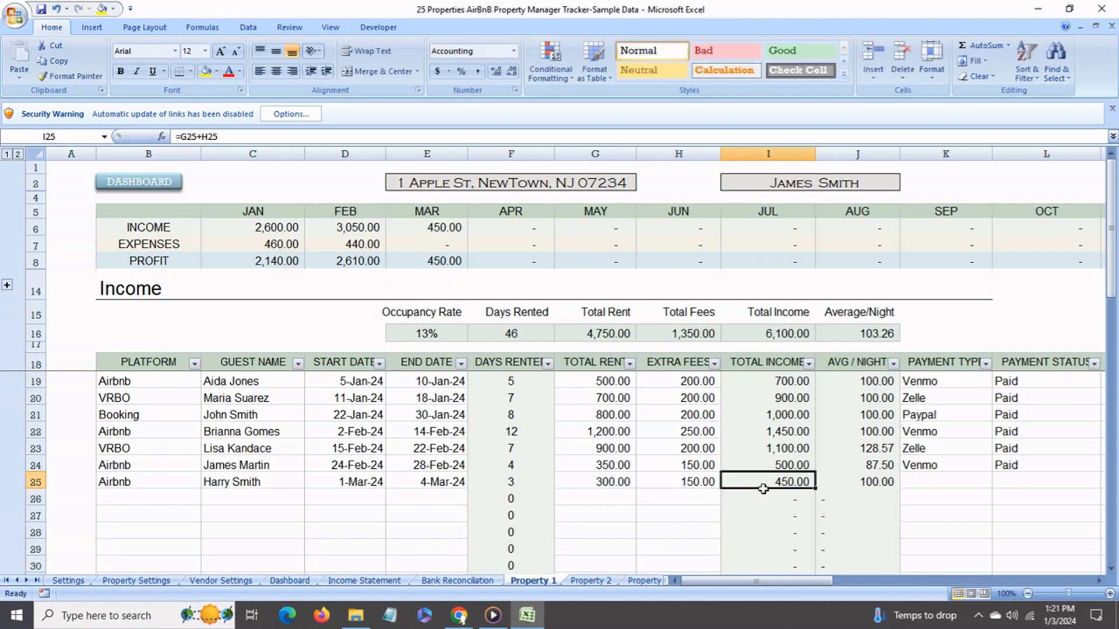
{"action": "left_click", "coordinate": [857, 488]}
Set the new booking's payment type to Paypal and its payment status to Paid in row 25.
{"action": "left_click", "coordinate": [939, 485]}
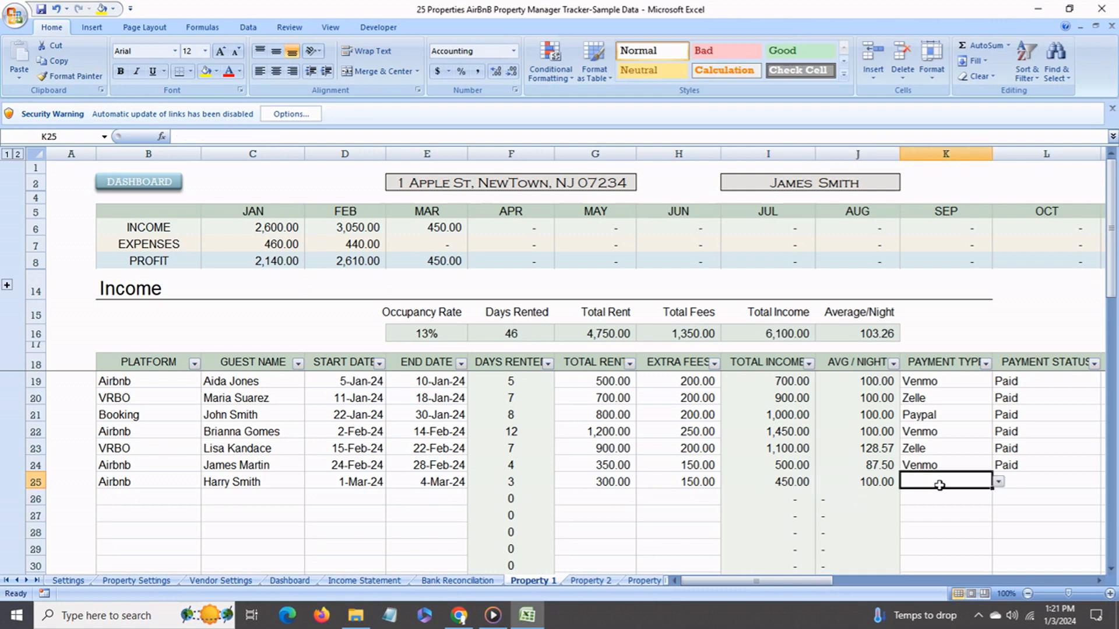
{"action": "left_click", "coordinate": [999, 483]}
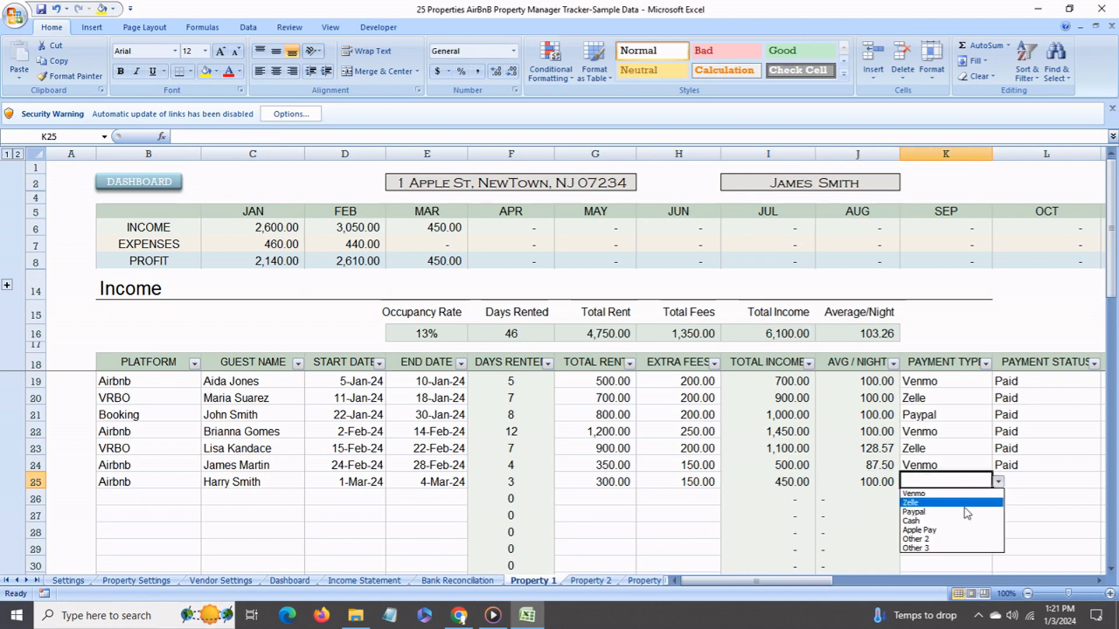
{"action": "left_click", "coordinate": [962, 512]}
{"action": "left_click", "coordinate": [1019, 482]}
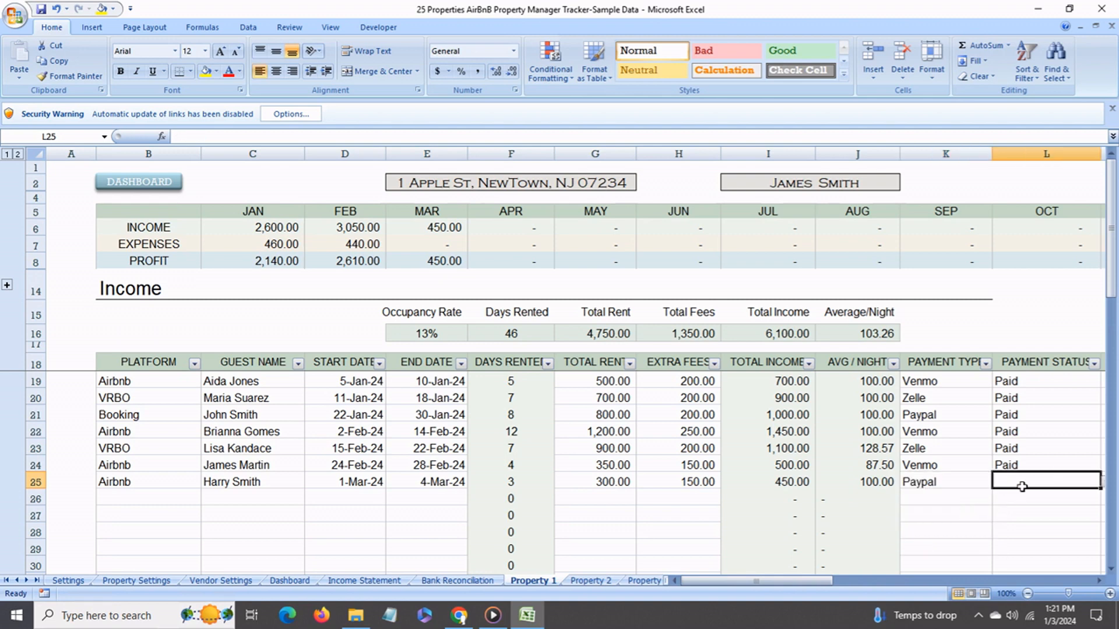
{"action": "left_click", "coordinate": [1105, 481]}
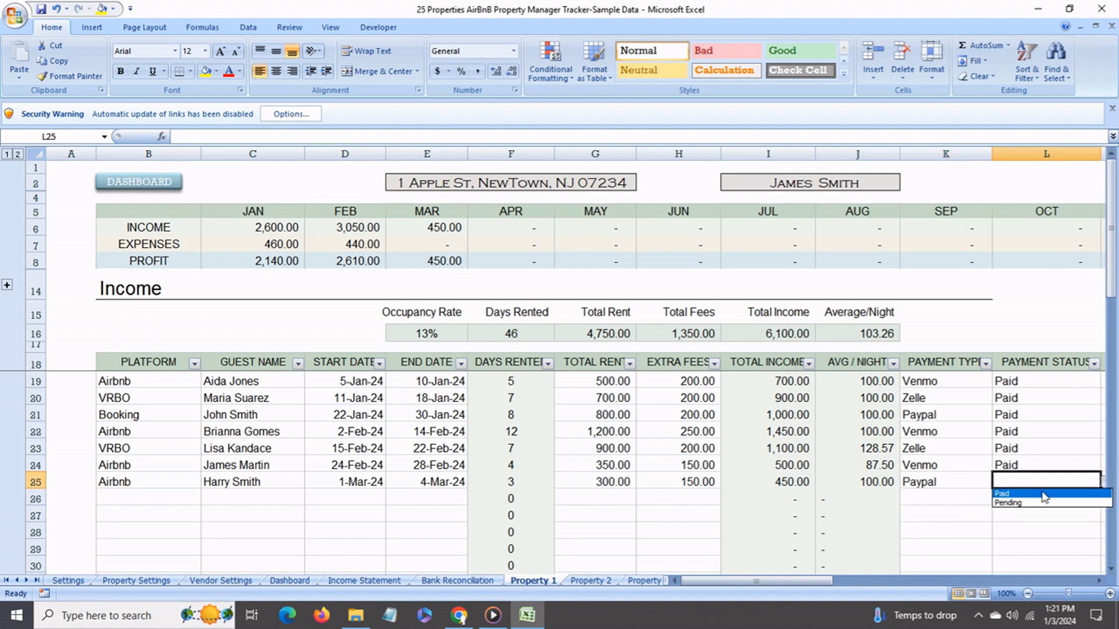
{"action": "left_click", "coordinate": [1060, 493]}
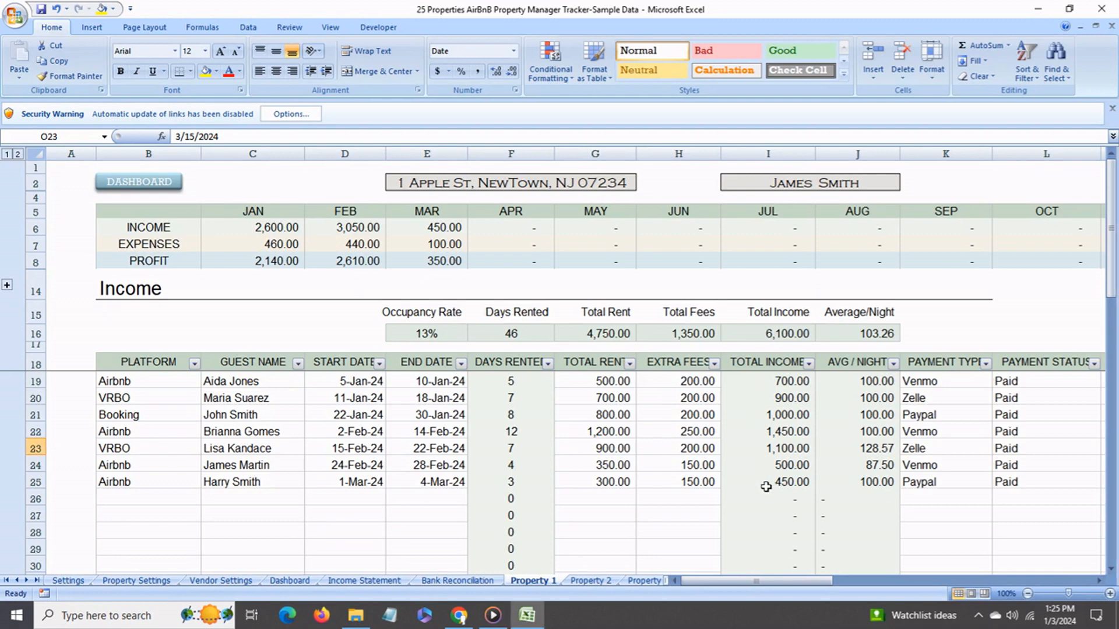
Expand the monthly summary's grouped rows and check March's income, expenses, profit, profit percentage, days rented and occupancy rate.
{"action": "left_click", "coordinate": [768, 484]}
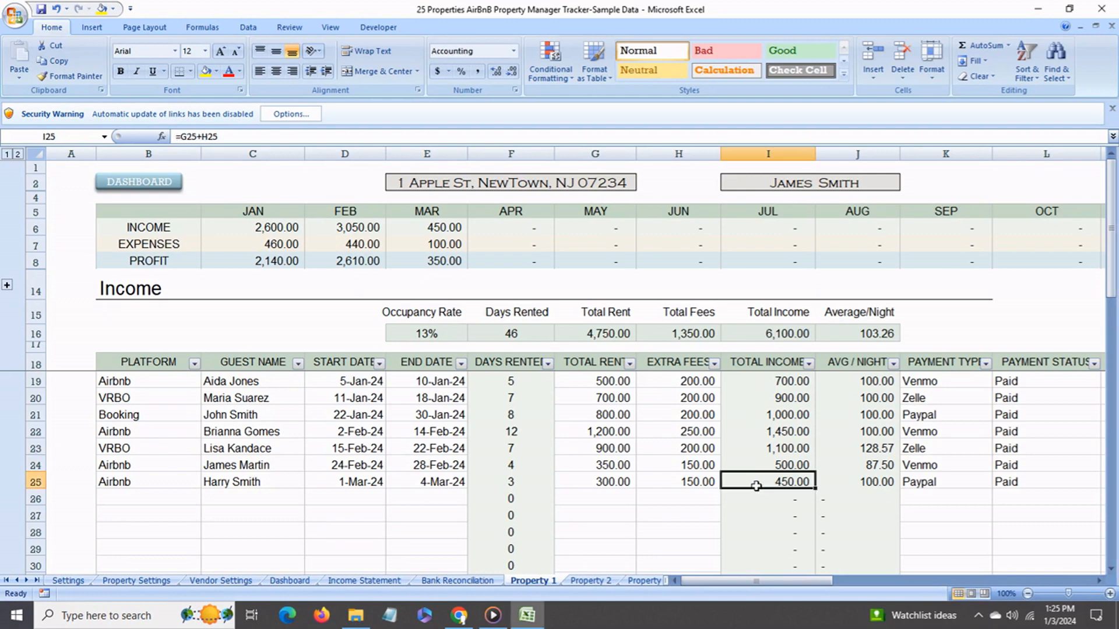
{"action": "left_click", "coordinate": [435, 230]}
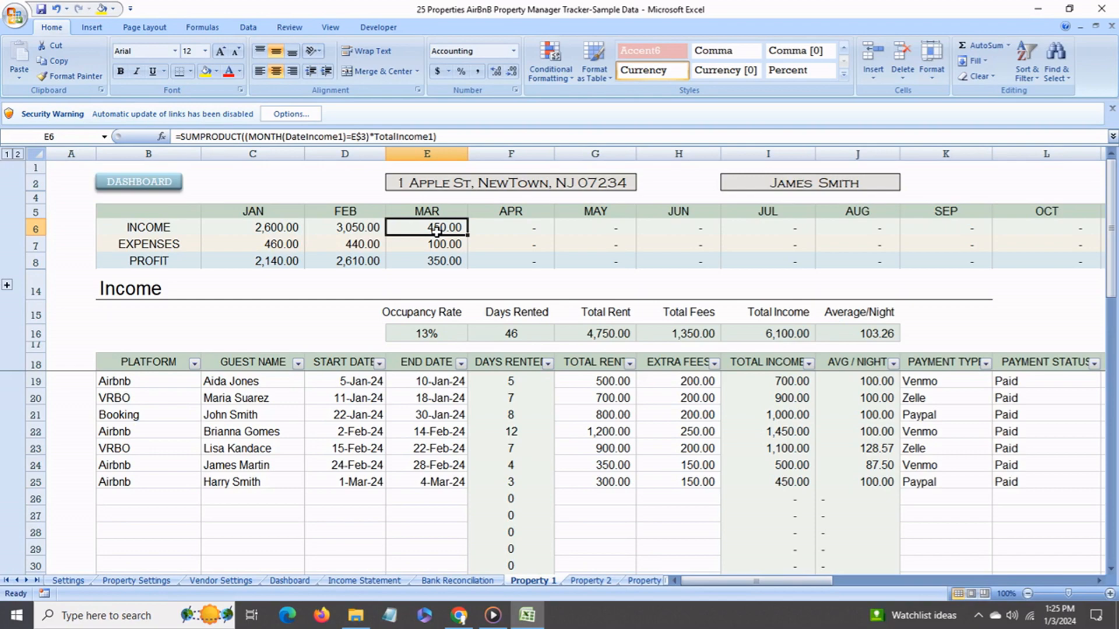
{"action": "left_click", "coordinate": [7, 286]}
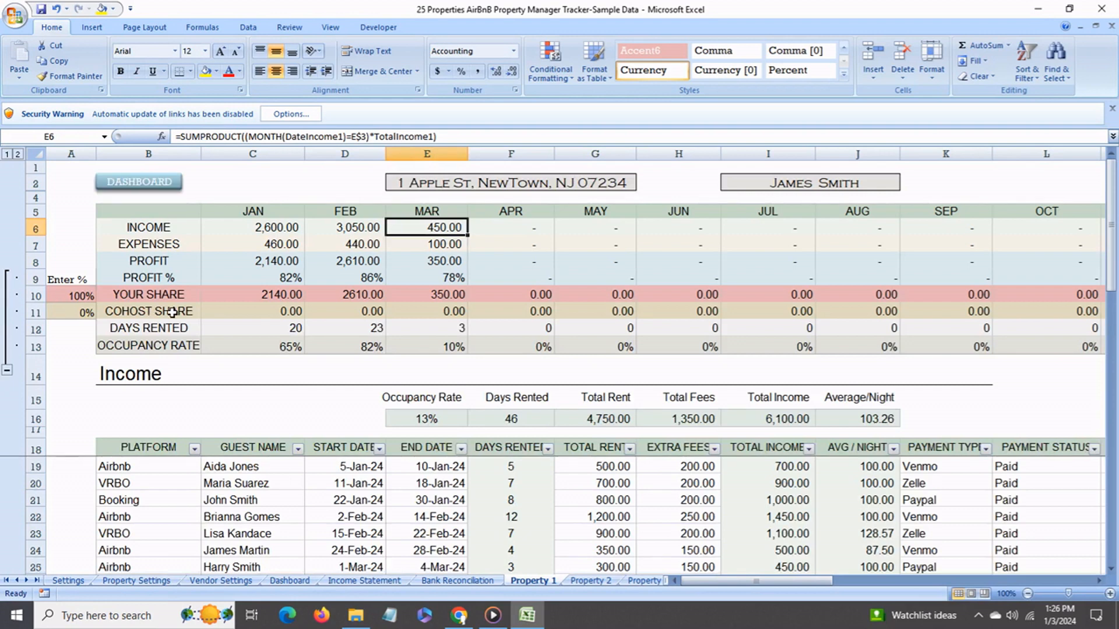
{"action": "left_click", "coordinate": [444, 250]}
{"action": "left_click", "coordinate": [450, 266]}
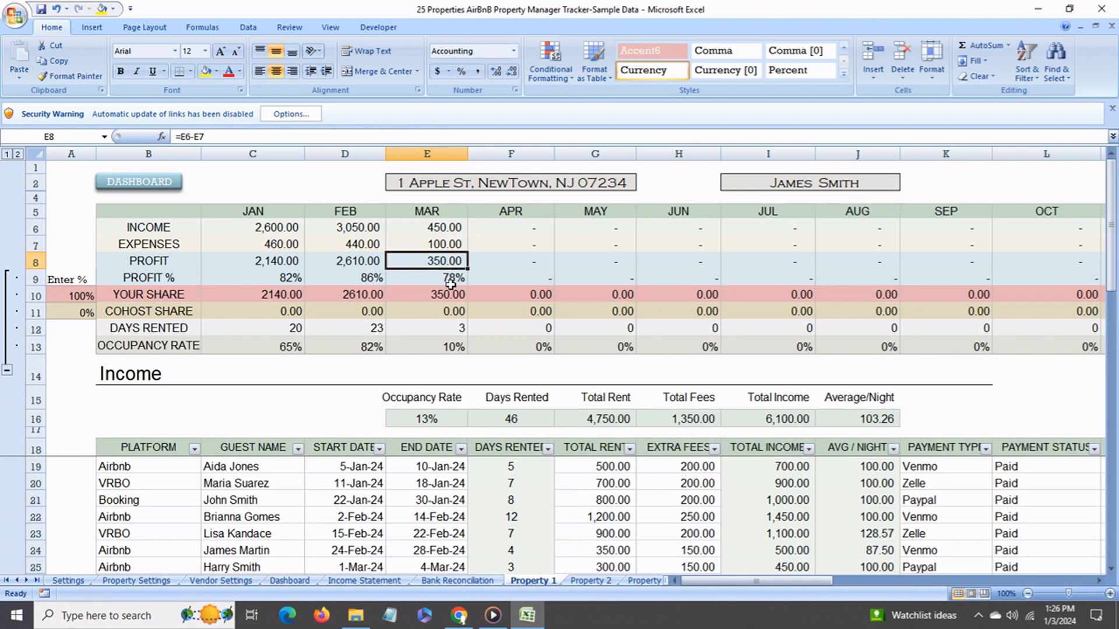
{"action": "left_click", "coordinate": [450, 285]}
{"action": "left_click", "coordinate": [458, 333]}
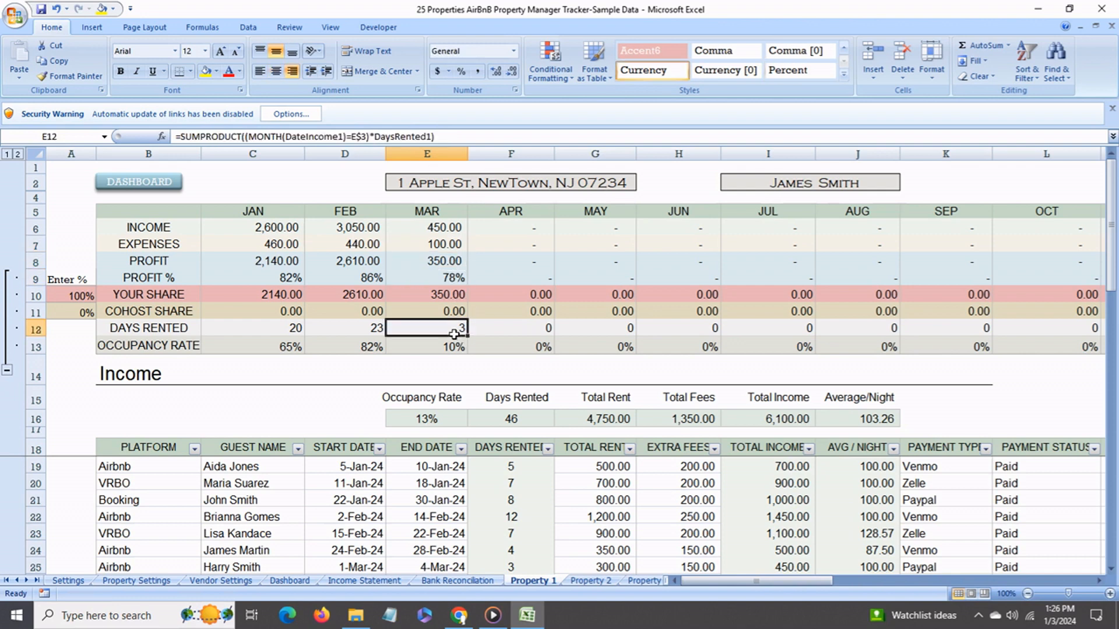
{"action": "left_click", "coordinate": [456, 351]}
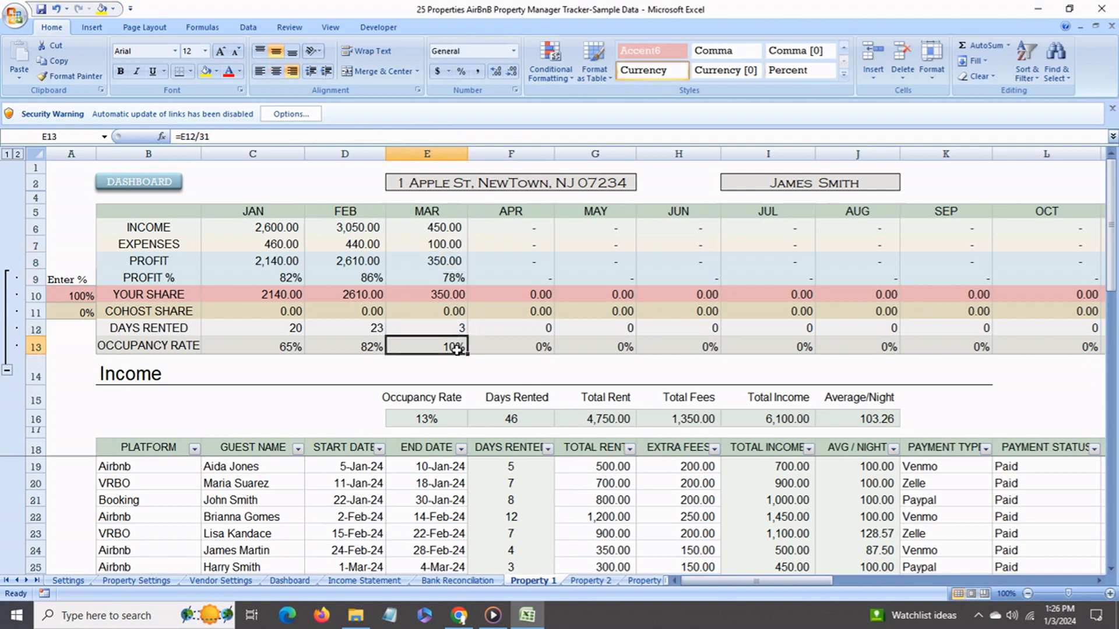
Check the income section's overall occupancy rate, days rented, total rent, total fees, total income and average per night.
{"action": "left_click", "coordinate": [448, 424]}
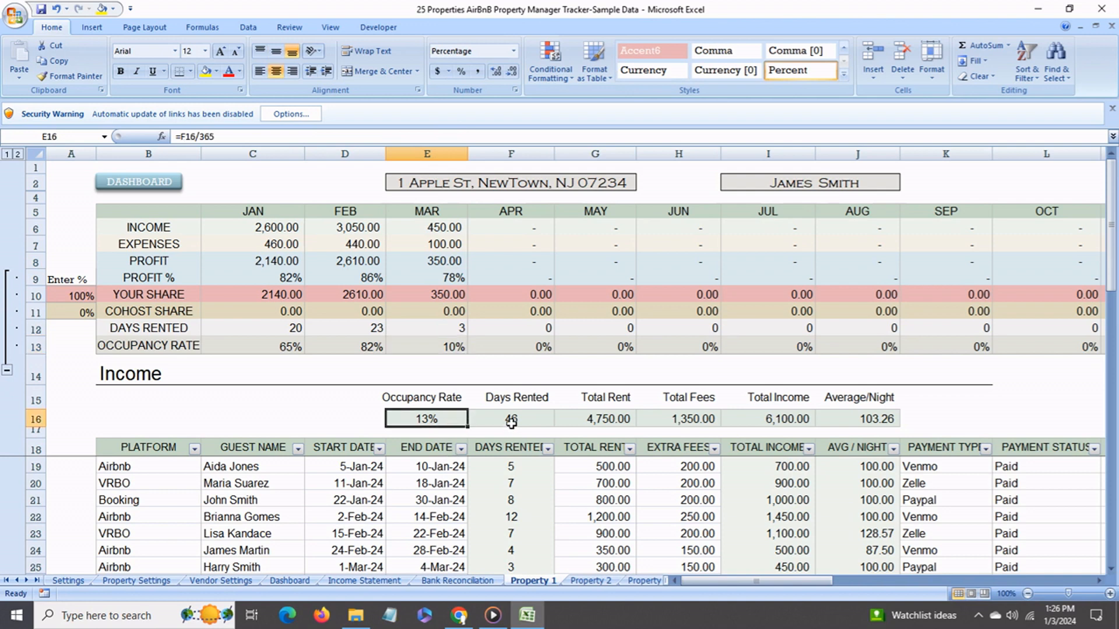
{"action": "left_click", "coordinate": [511, 424]}
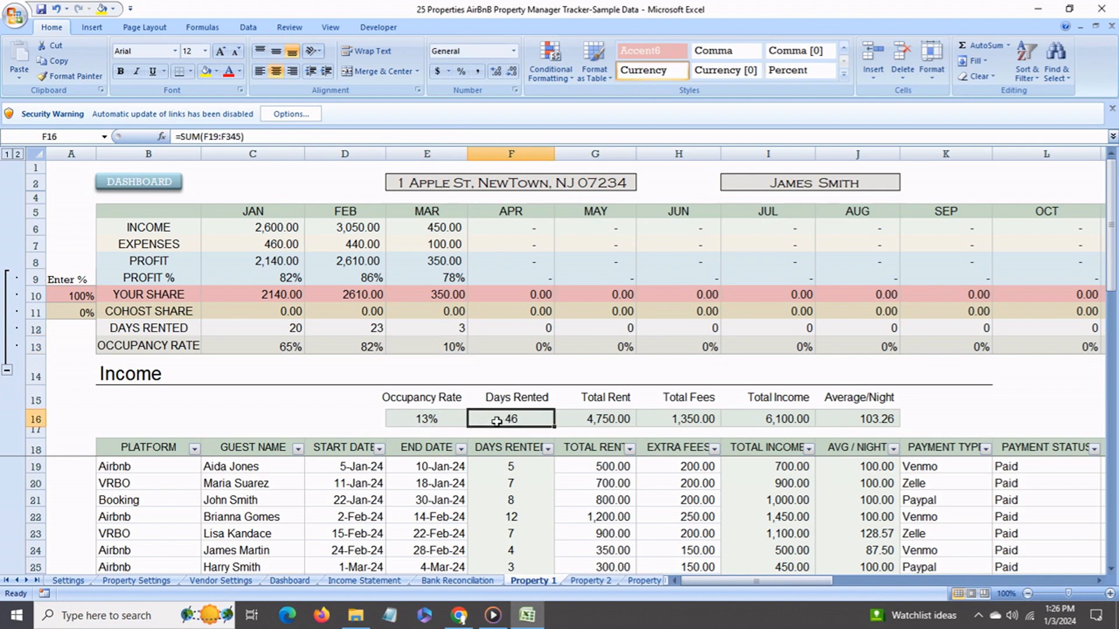
{"action": "left_click", "coordinate": [453, 425]}
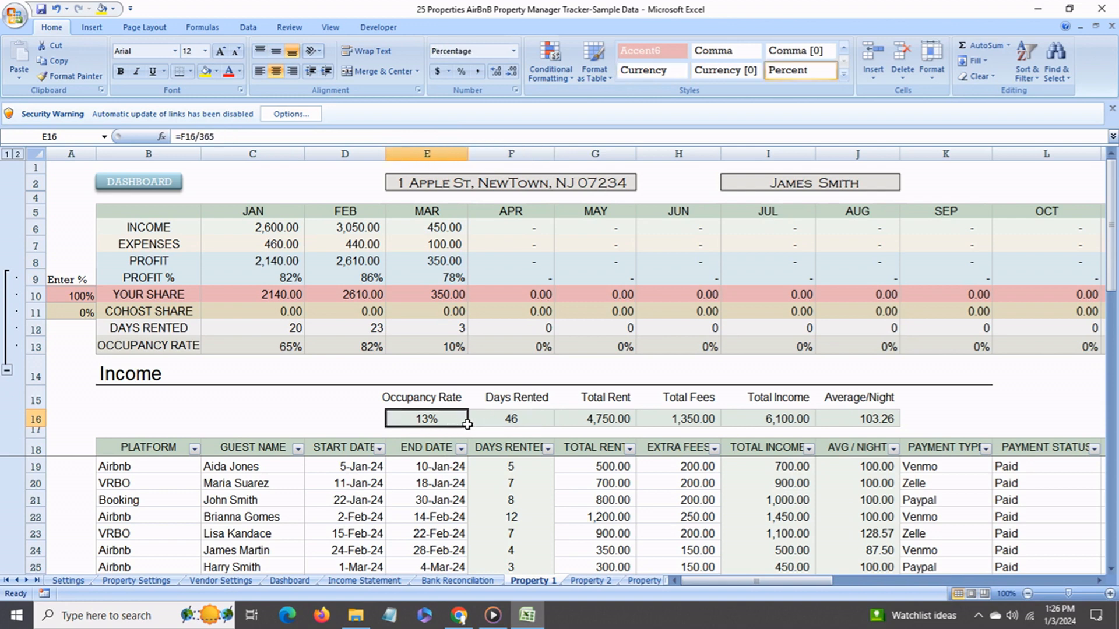
{"action": "left_click", "coordinate": [510, 421]}
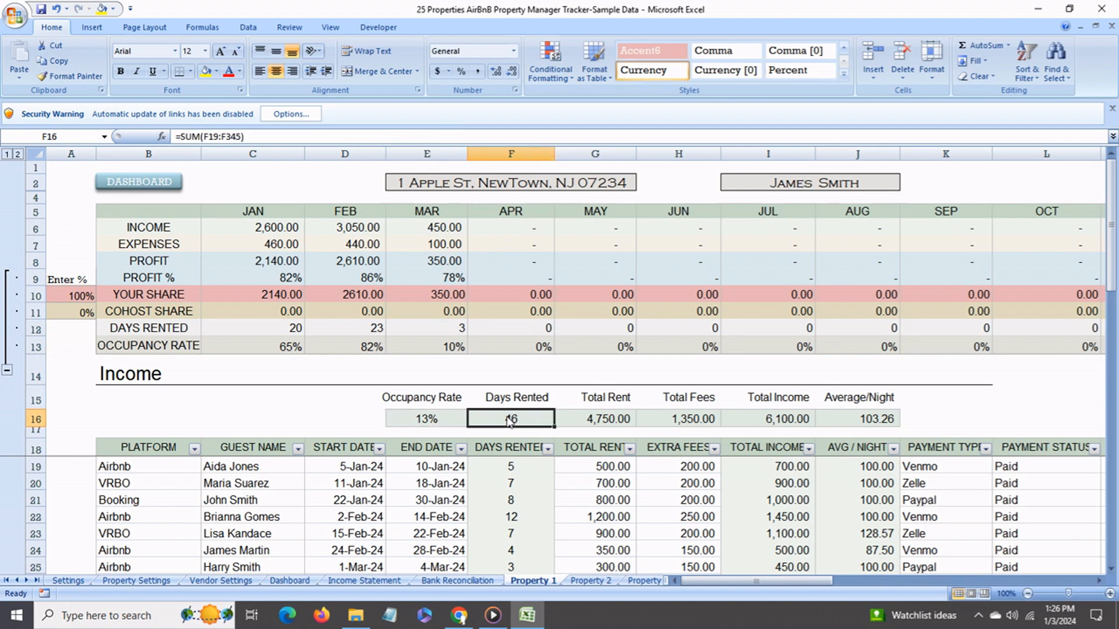
{"action": "left_click", "coordinate": [612, 426]}
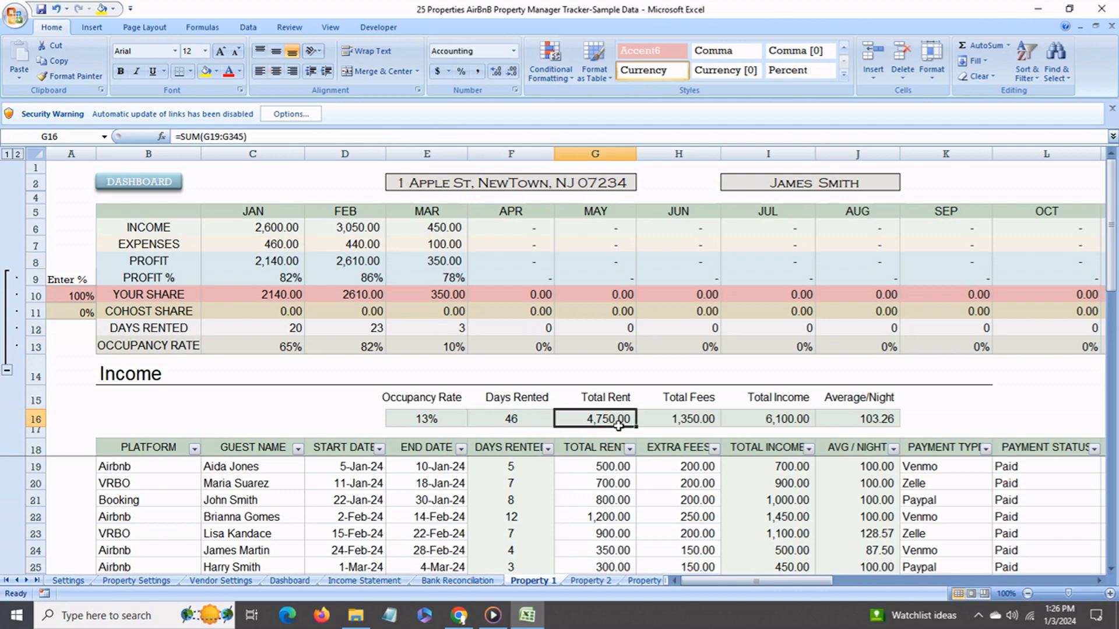
{"action": "left_click", "coordinate": [677, 420]}
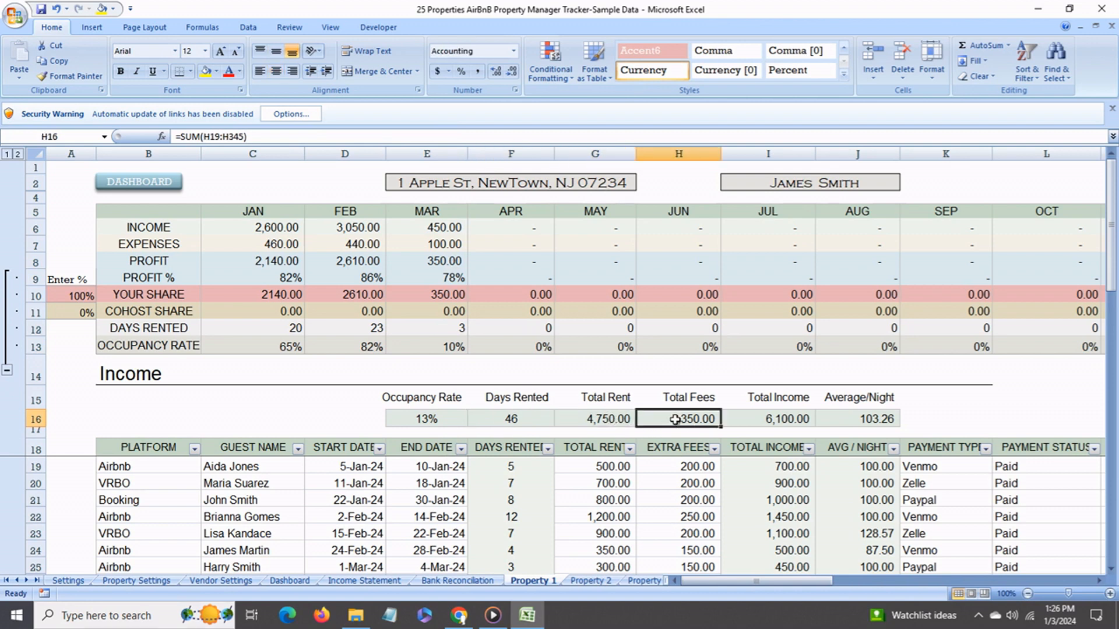
{"action": "left_click", "coordinate": [768, 421]}
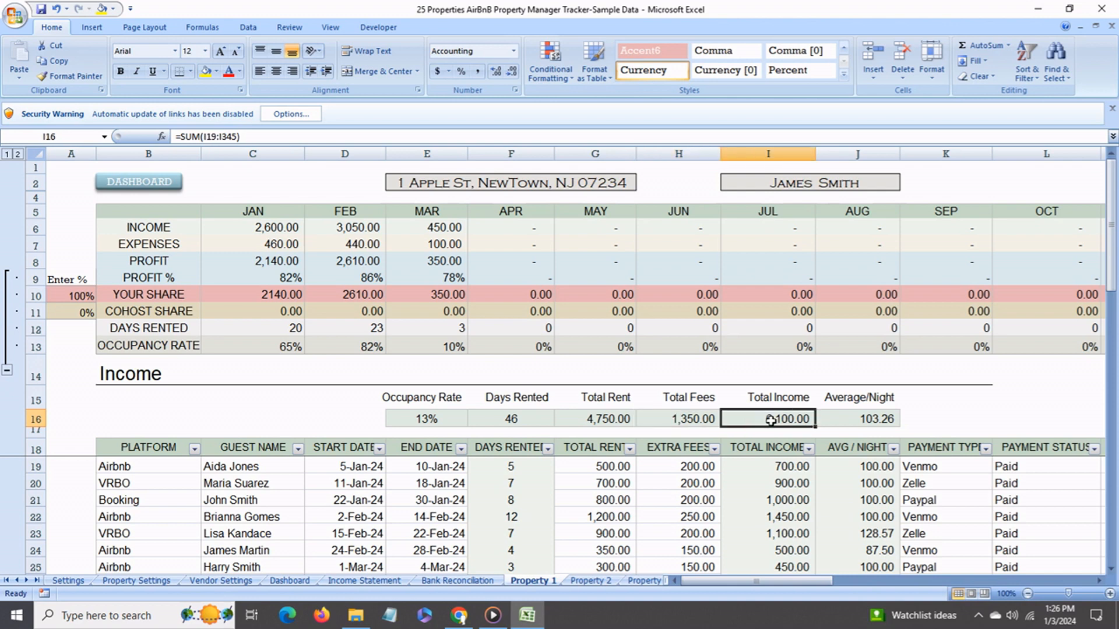
{"action": "left_click", "coordinate": [862, 420]}
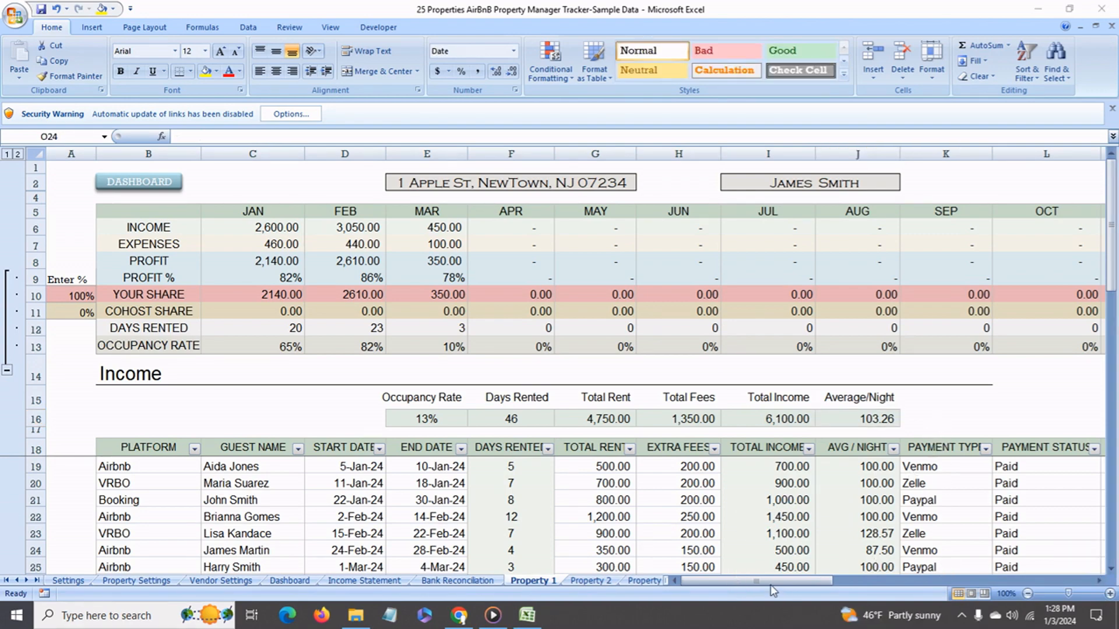
Start a new expense in row 24 of Property 1's expenses table with date Mar 20 and category Cleaning.
{"action": "left_click", "coordinate": [784, 579]}
{"action": "left_click_drag", "start_coordinate": [795, 579], "coordinate": [980, 571]}
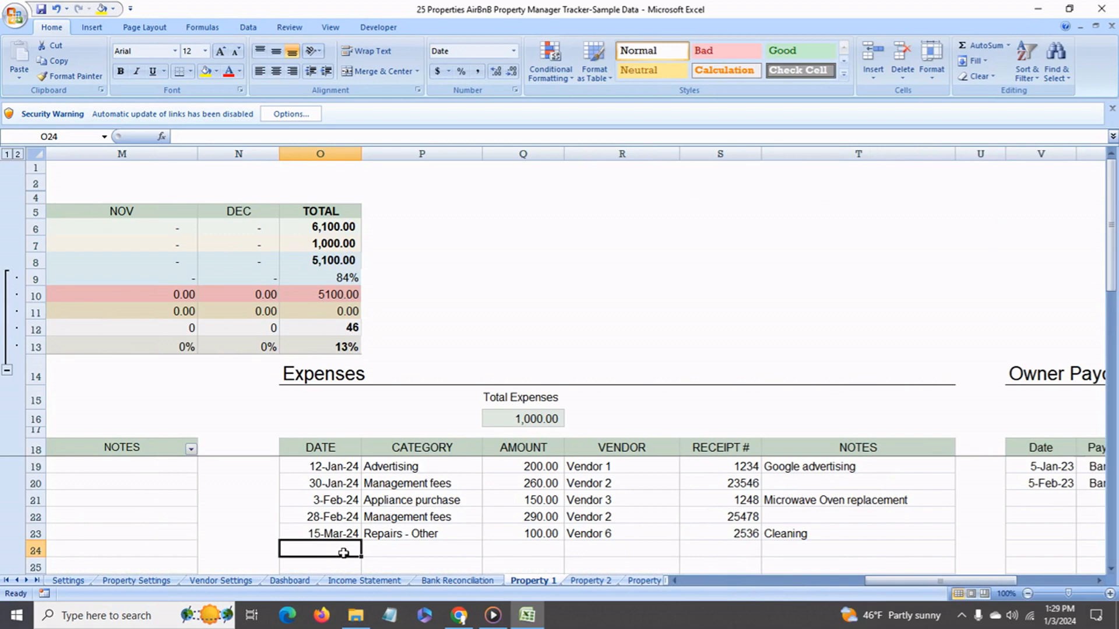
{"action": "type", "text": "Mar"}
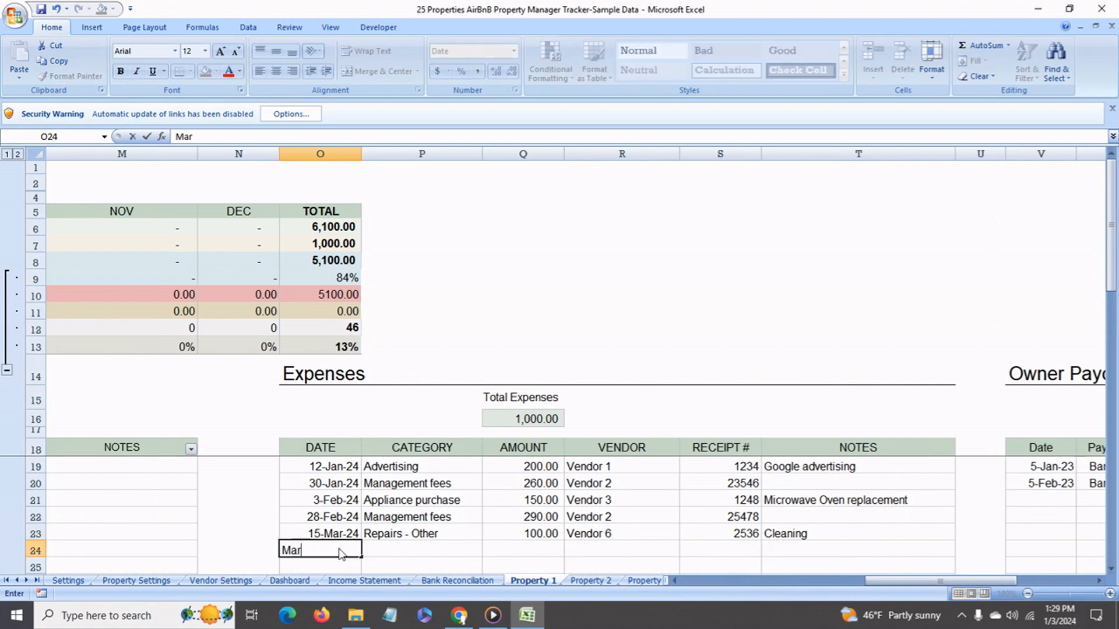
{"action": "type", "text": " 20"}
{"action": "key", "text": "Return"}
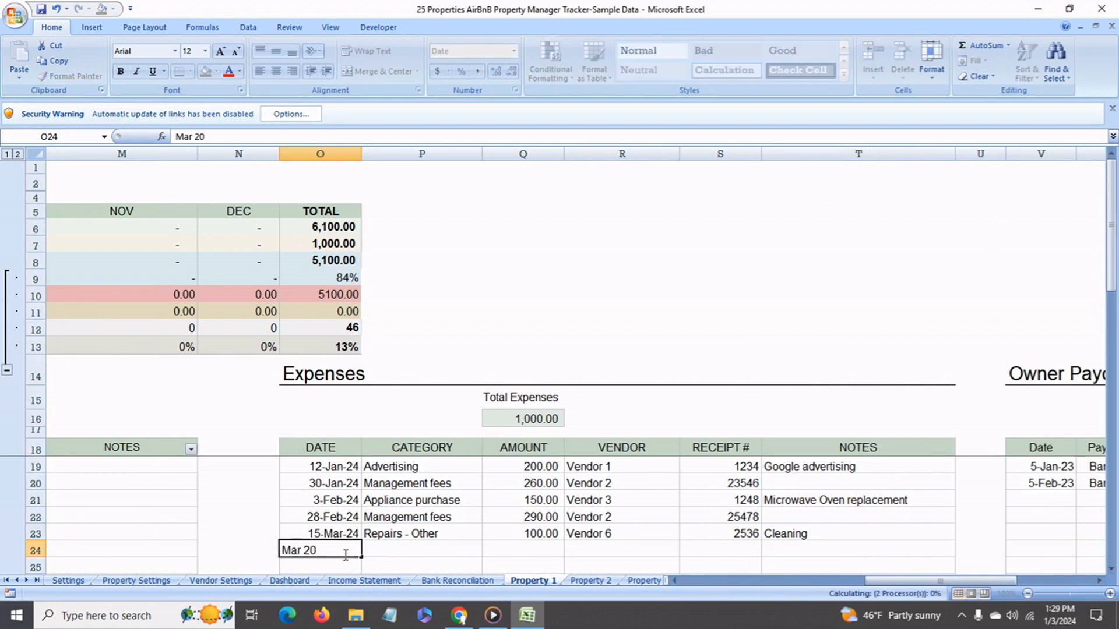
{"action": "left_click", "coordinate": [397, 554]}
{"action": "left_click", "coordinate": [488, 550]}
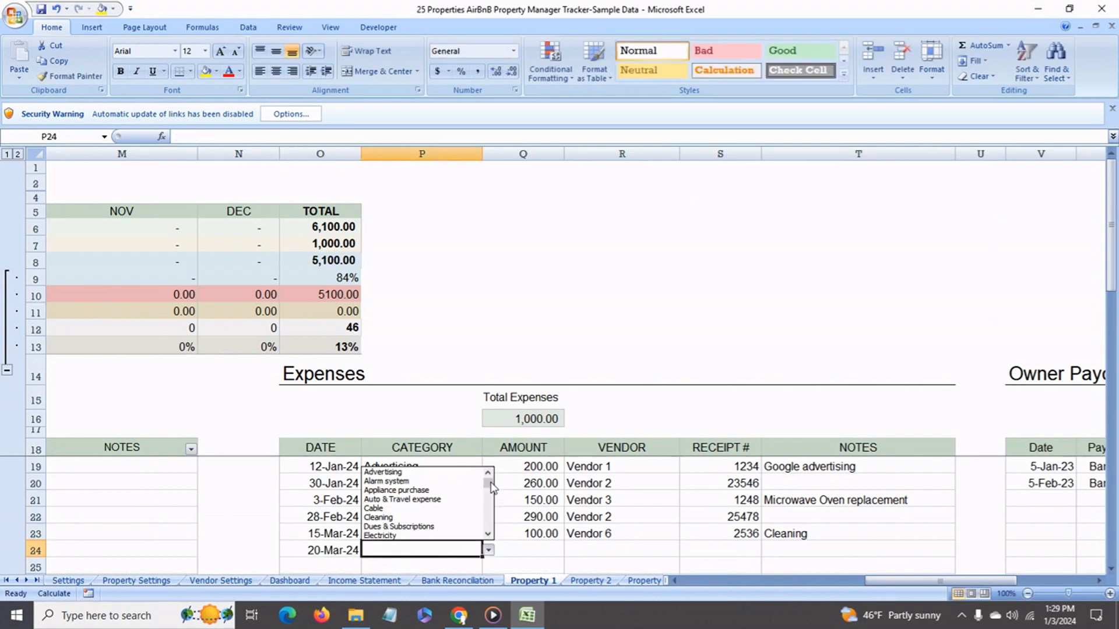
{"action": "left_click", "coordinate": [428, 518]}
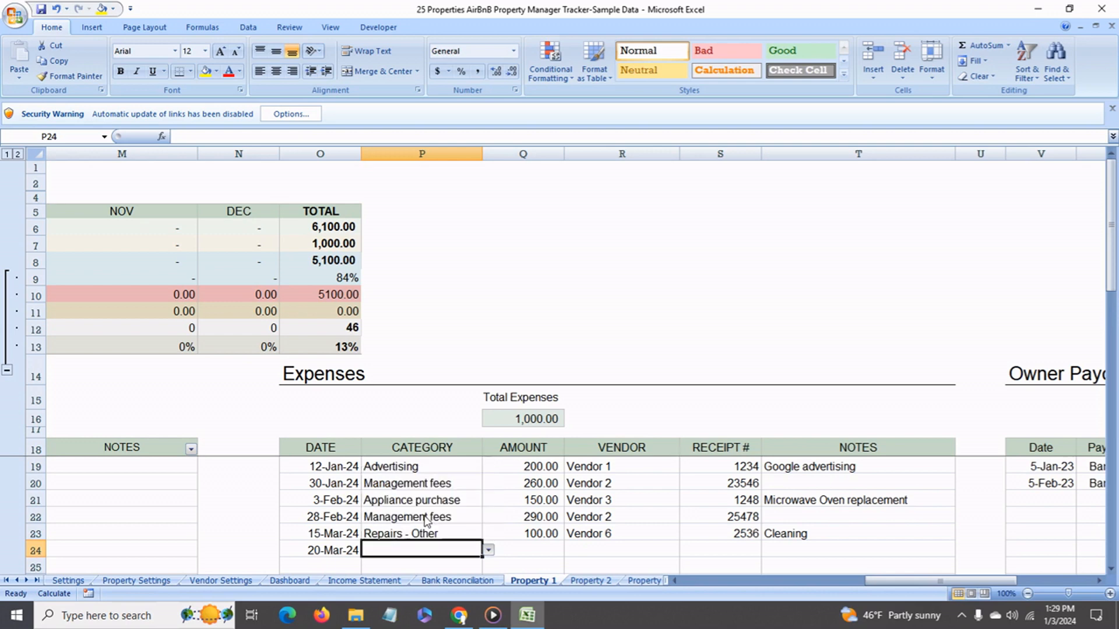
Enter an amount of 50 for the new cleaning expense and choose A 1 Cleaning Co as its vendor.
{"action": "left_click", "coordinate": [518, 554]}
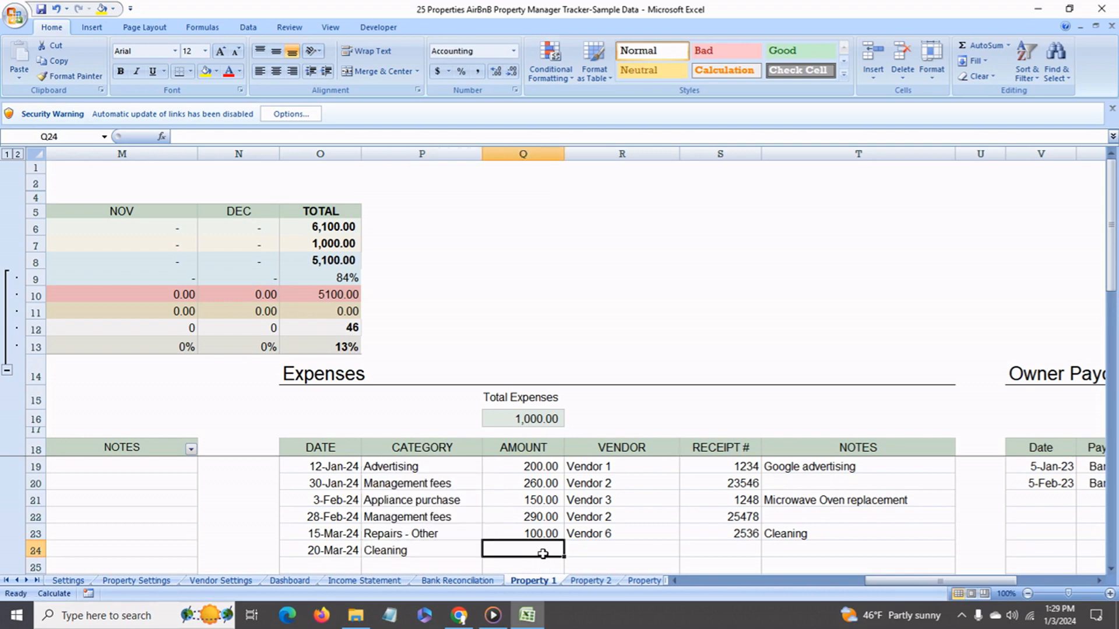
{"action": "type", "text": "50"}
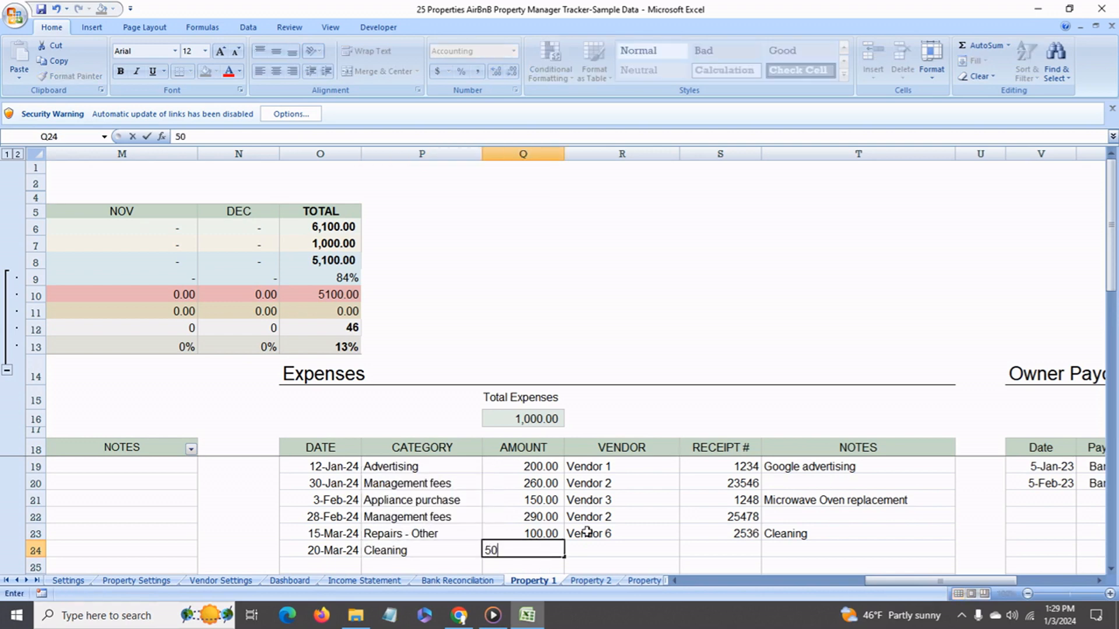
{"action": "left_click", "coordinate": [611, 551]}
{"action": "left_click", "coordinate": [686, 550]}
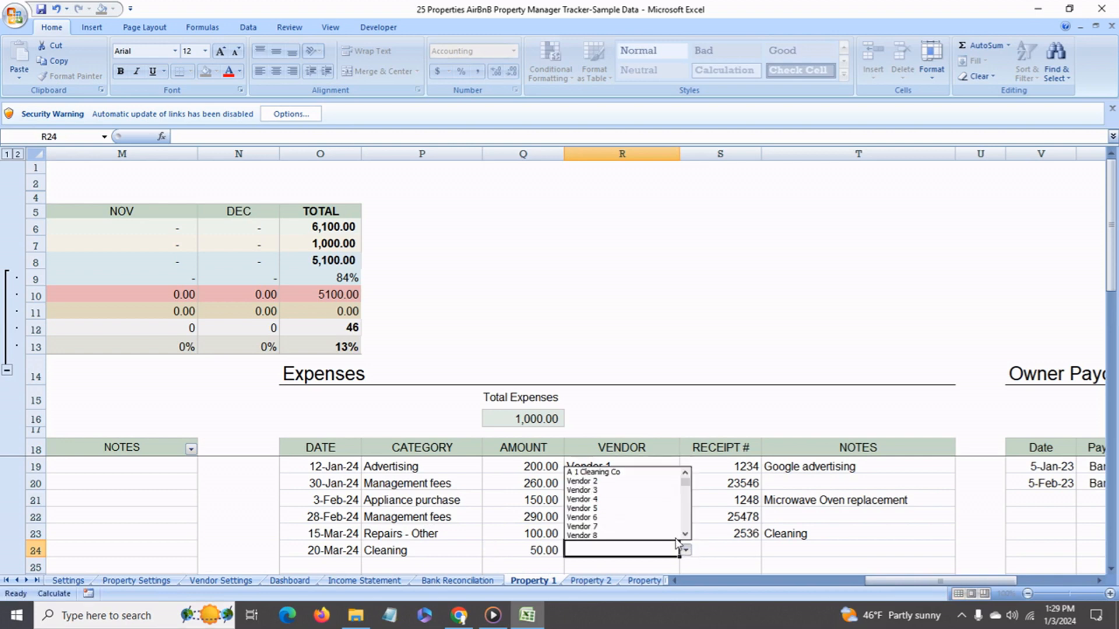
{"action": "left_click", "coordinate": [677, 475]}
Enter receipt number 1235 and the note Cleaning for the new expense in row 24.
{"action": "left_click", "coordinate": [727, 550]}
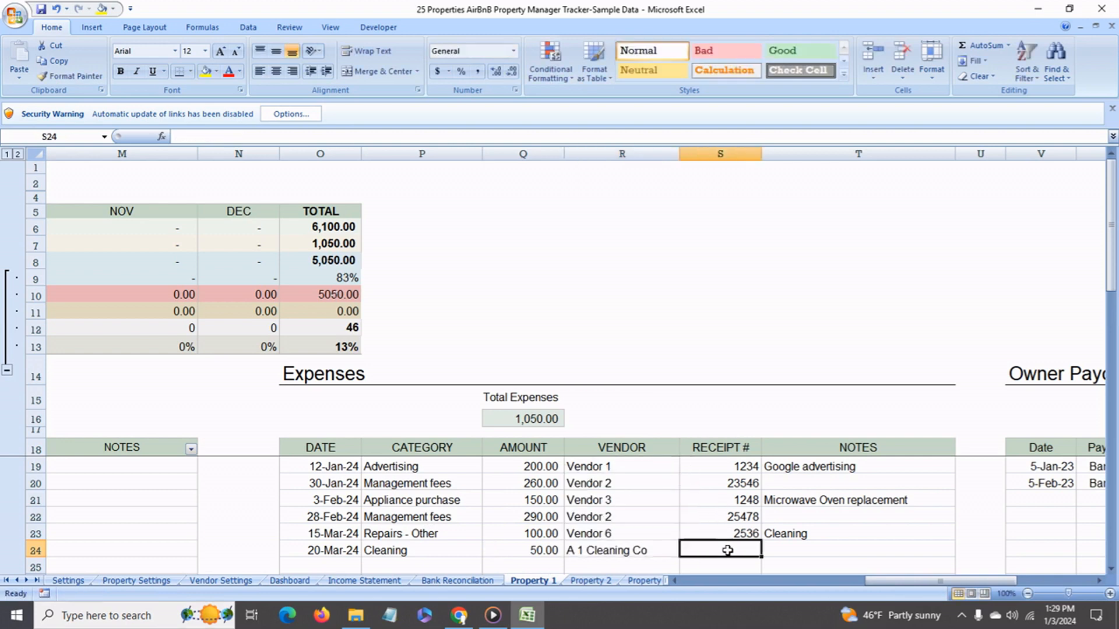
{"action": "type", "text": "1235"}
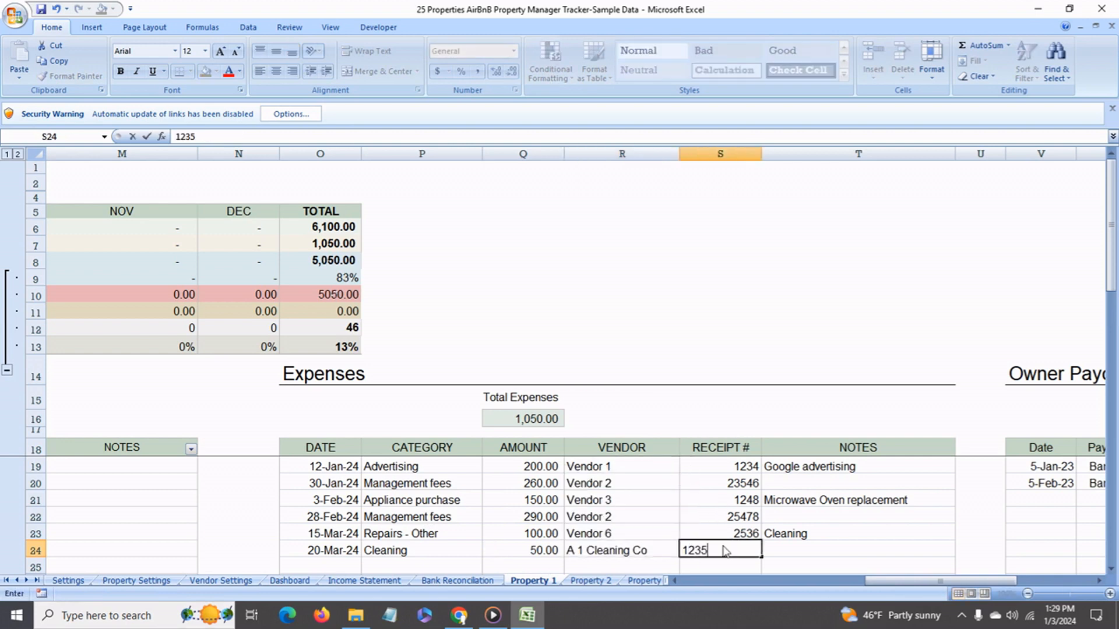
{"action": "left_click", "coordinate": [796, 555]}
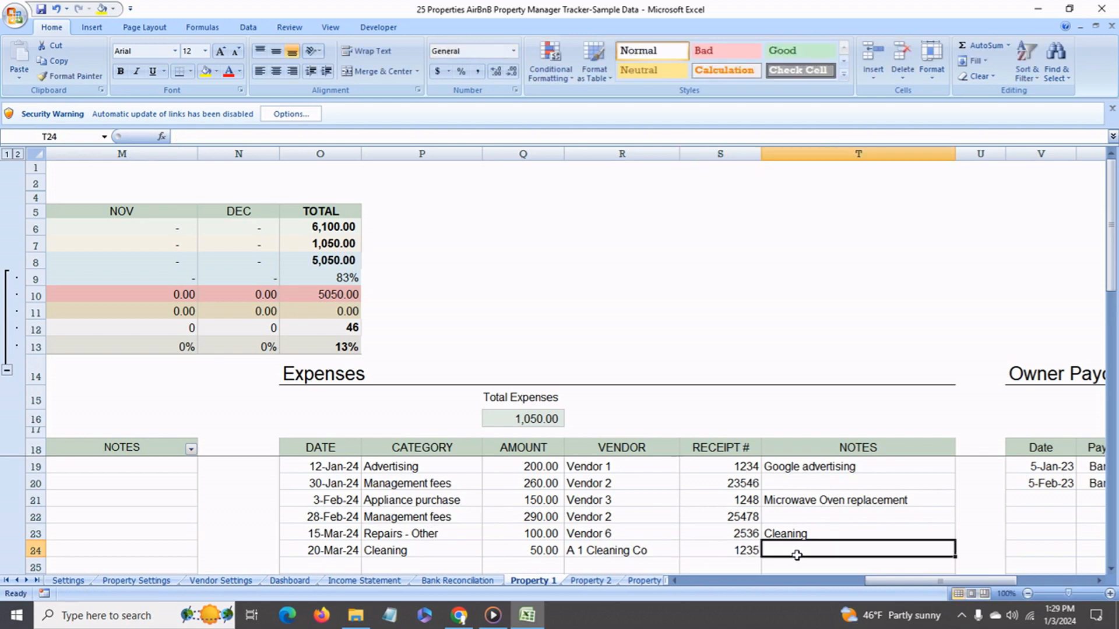
{"action": "type", "text": "Cleaning"}
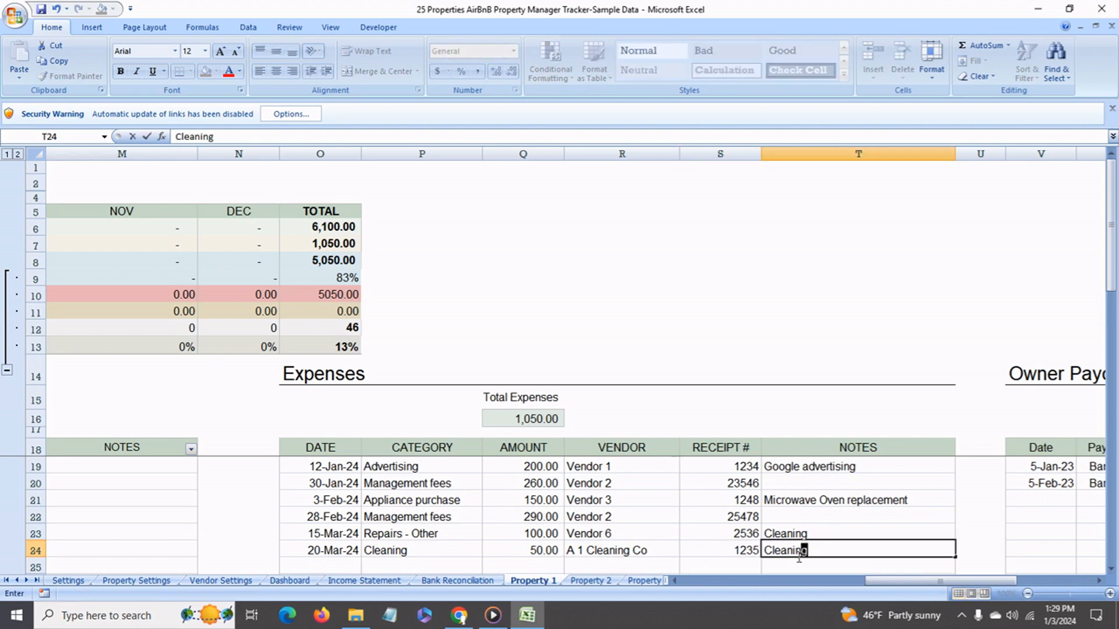
{"action": "key", "text": "Return"}
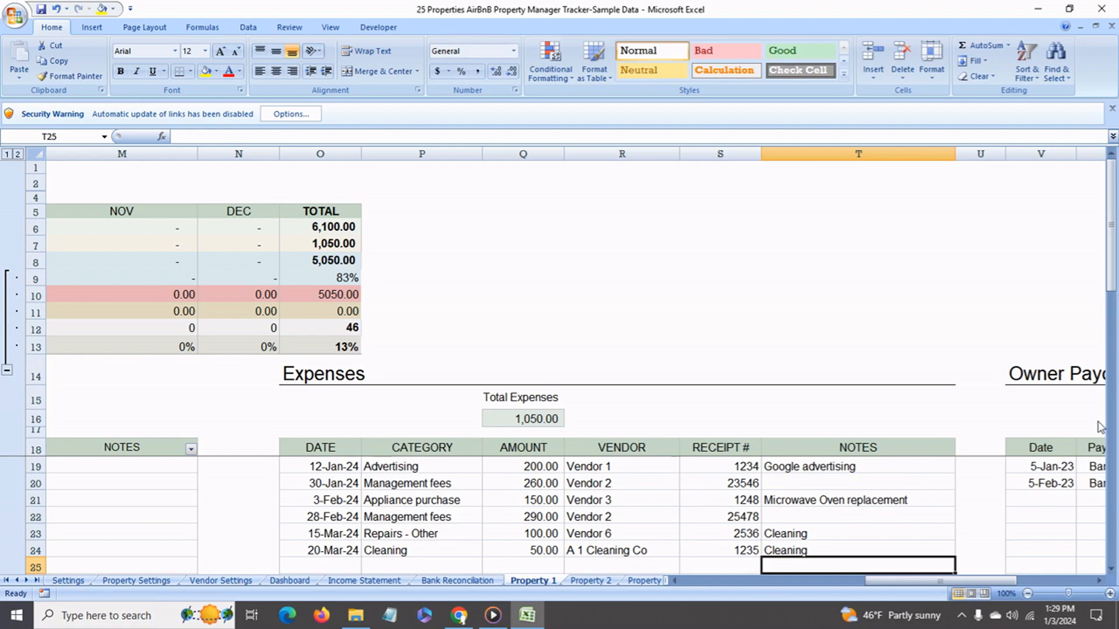
Check Property 1's total expenses and March's expenses in the monthly summary.
{"action": "left_click_drag", "start_coordinate": [909, 583], "coordinate": [738, 583]}
{"action": "left_click", "coordinate": [715, 425]}
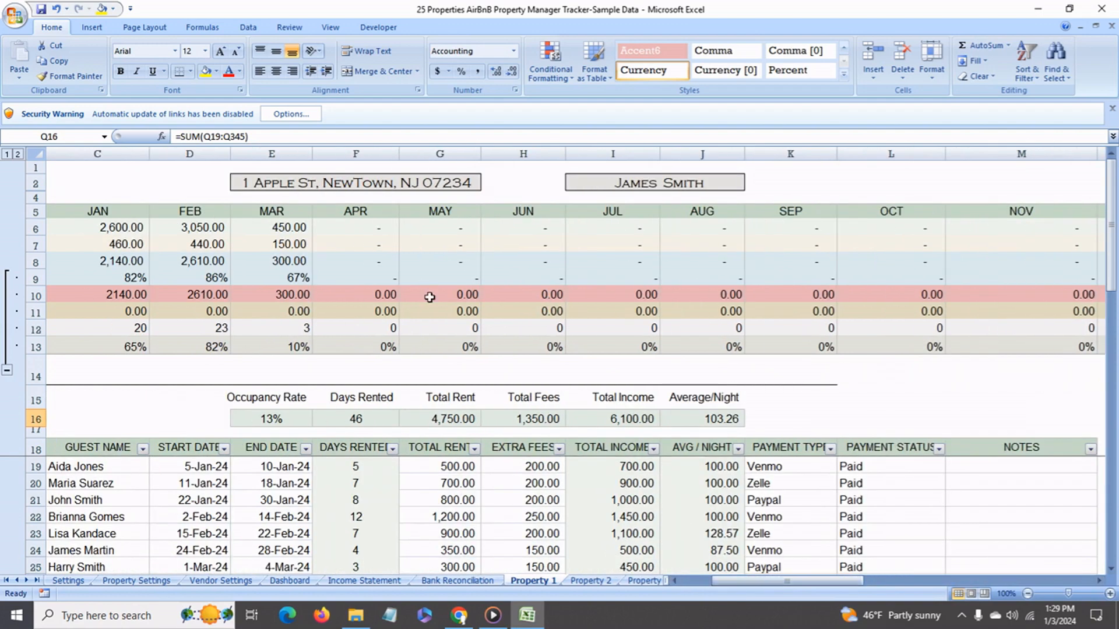
{"action": "left_click", "coordinate": [293, 248]}
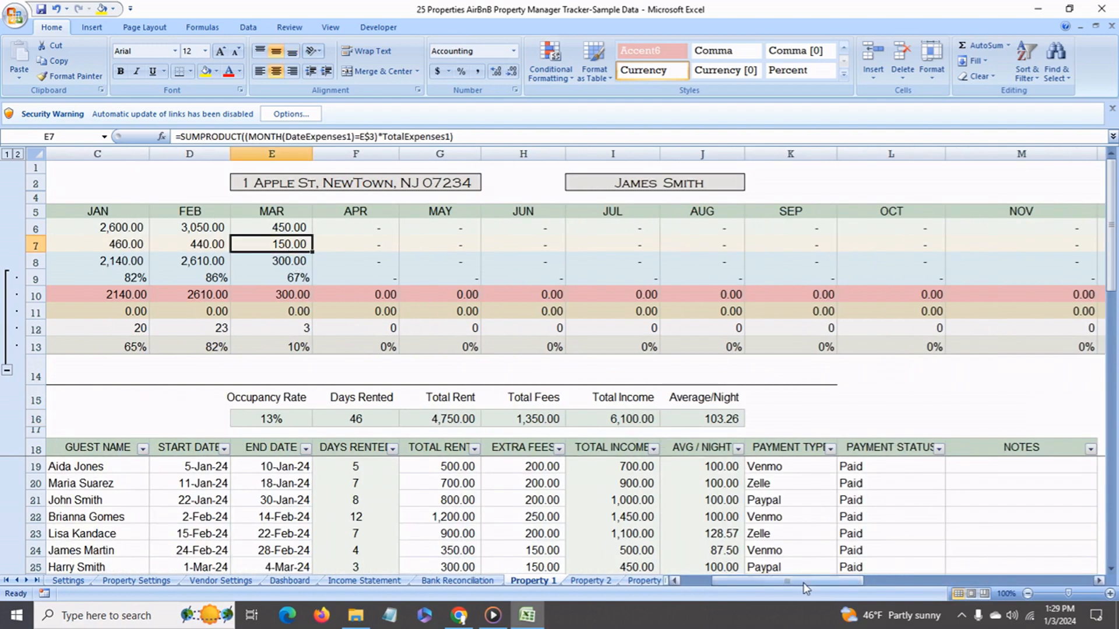
{"action": "left_click_drag", "start_coordinate": [803, 586], "coordinate": [764, 587]}
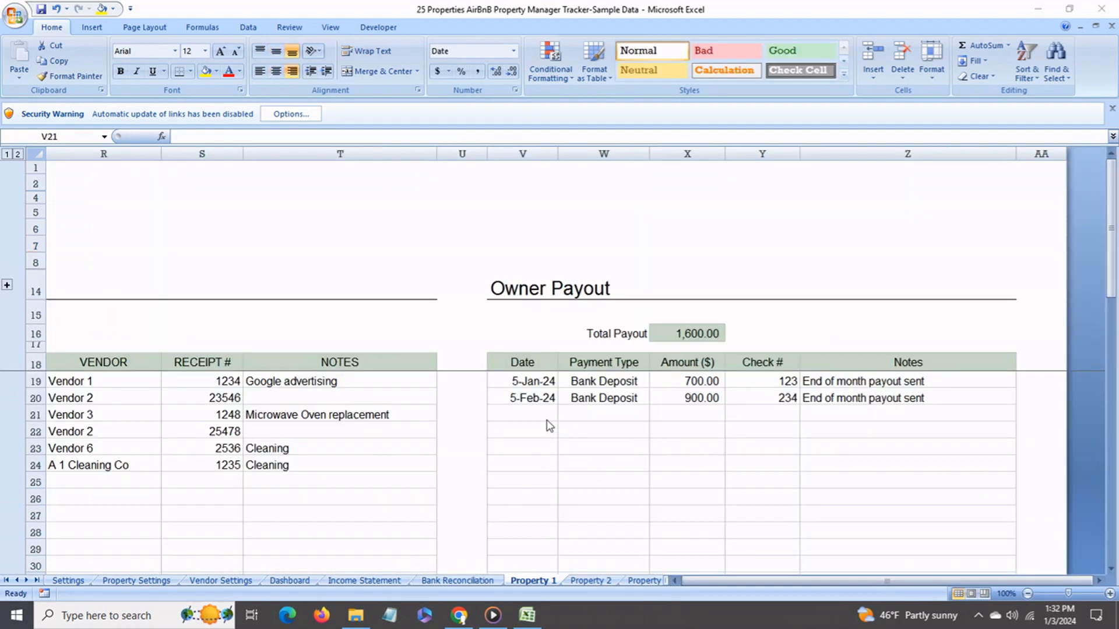
Start a new owner payout in row 21 of Property 1's Owner Payout table with date Mar 5 and payment type Bank Deposit.
{"action": "left_click", "coordinate": [545, 419]}
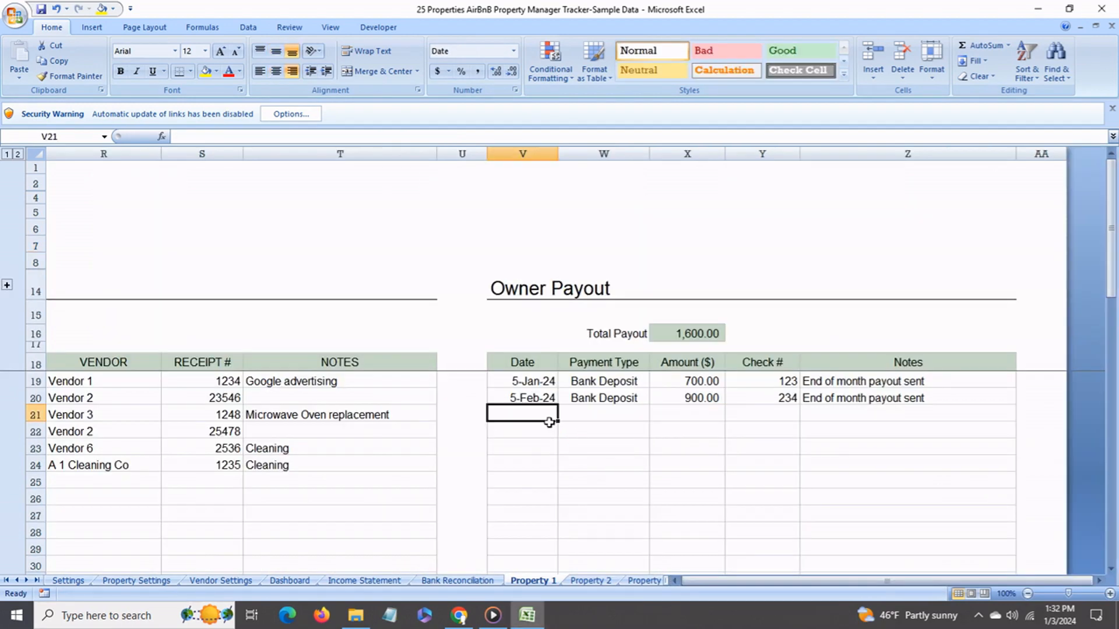
{"action": "left_click", "coordinate": [542, 291]}
{"action": "left_click", "coordinate": [541, 416]}
{"action": "type", "text": "Mar"}
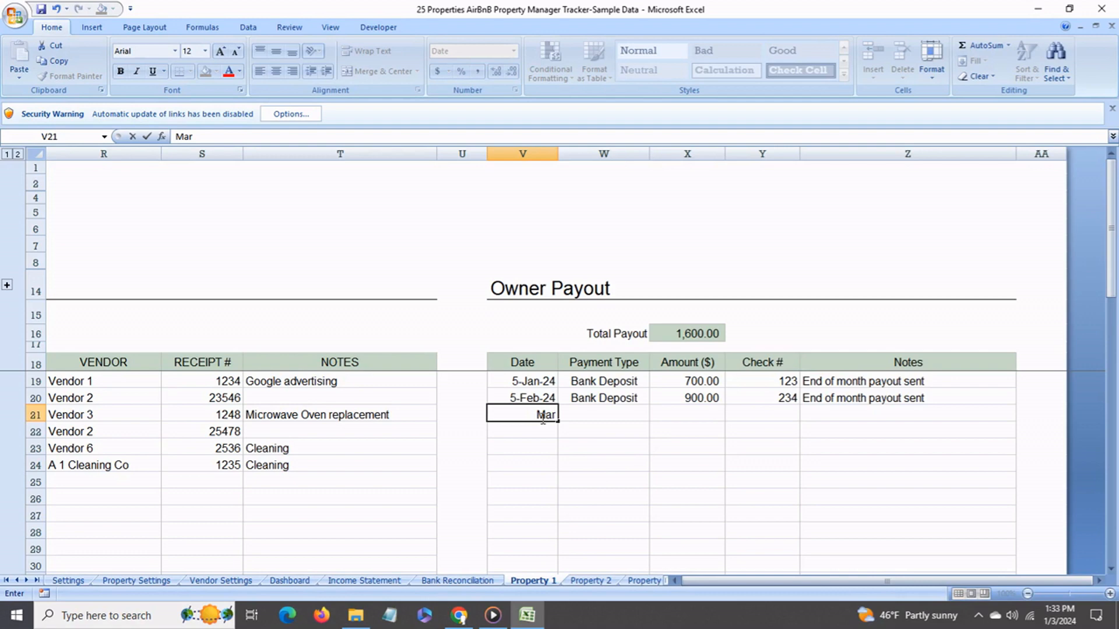
{"action": "type", "text": " 5"}
{"action": "key", "text": "Return"}
{"action": "left_click", "coordinate": [644, 414]}
{"action": "left_click", "coordinate": [655, 415]}
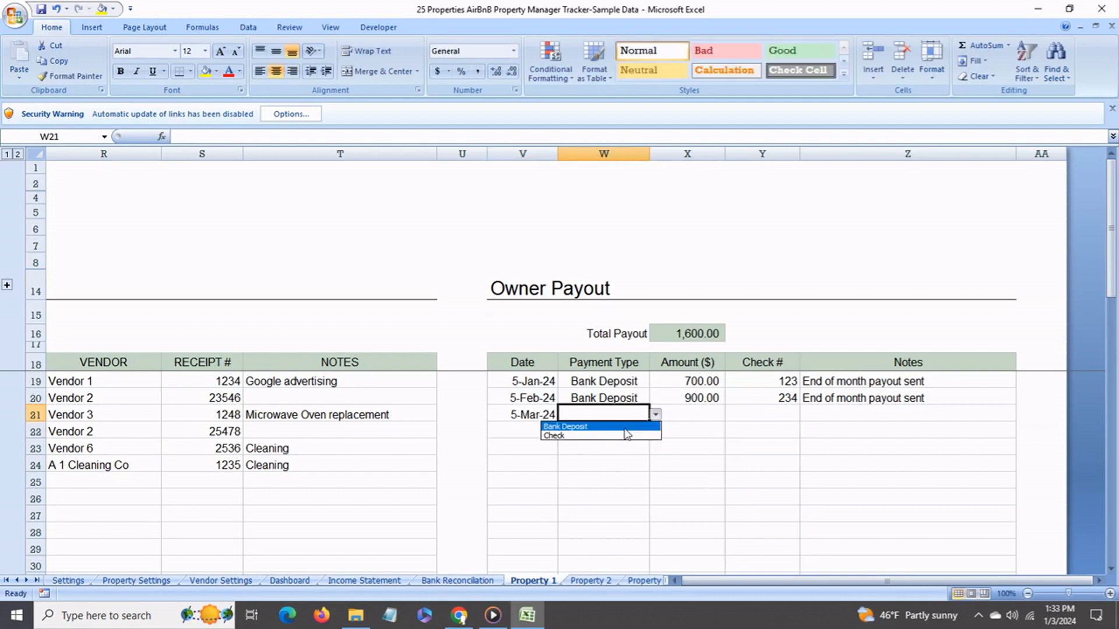
{"action": "left_click", "coordinate": [624, 429]}
Complete the row 21 owner payout with amount 500, check number 354 and the note End of month payout sent.
{"action": "left_click", "coordinate": [695, 413]}
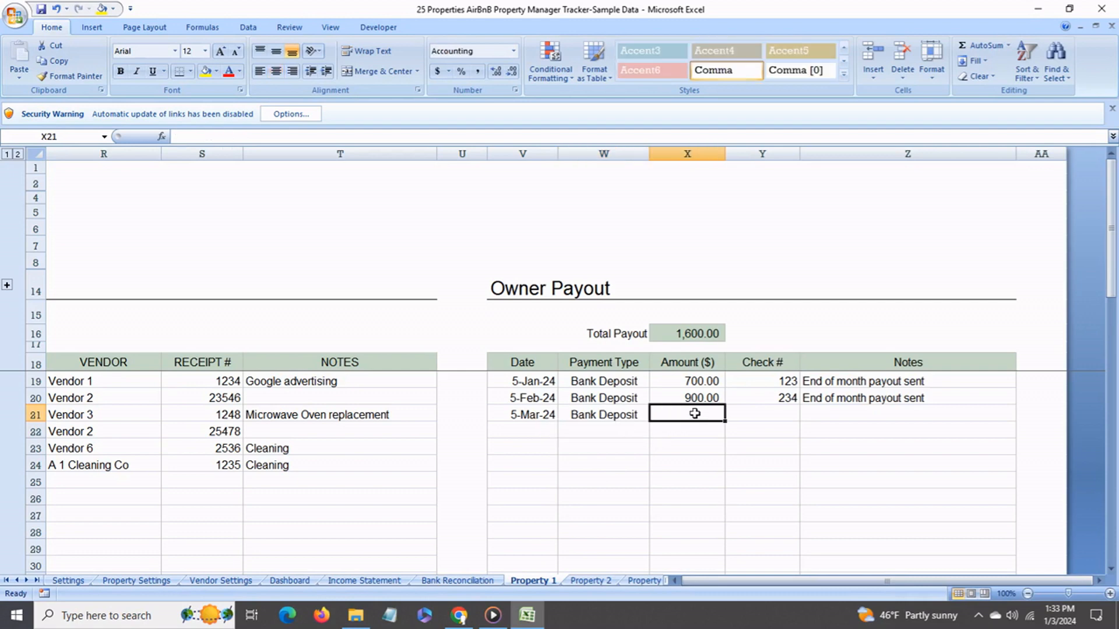
{"action": "type", "text": "500"}
{"action": "key", "text": "Return"}
{"action": "left_click", "coordinate": [750, 421]}
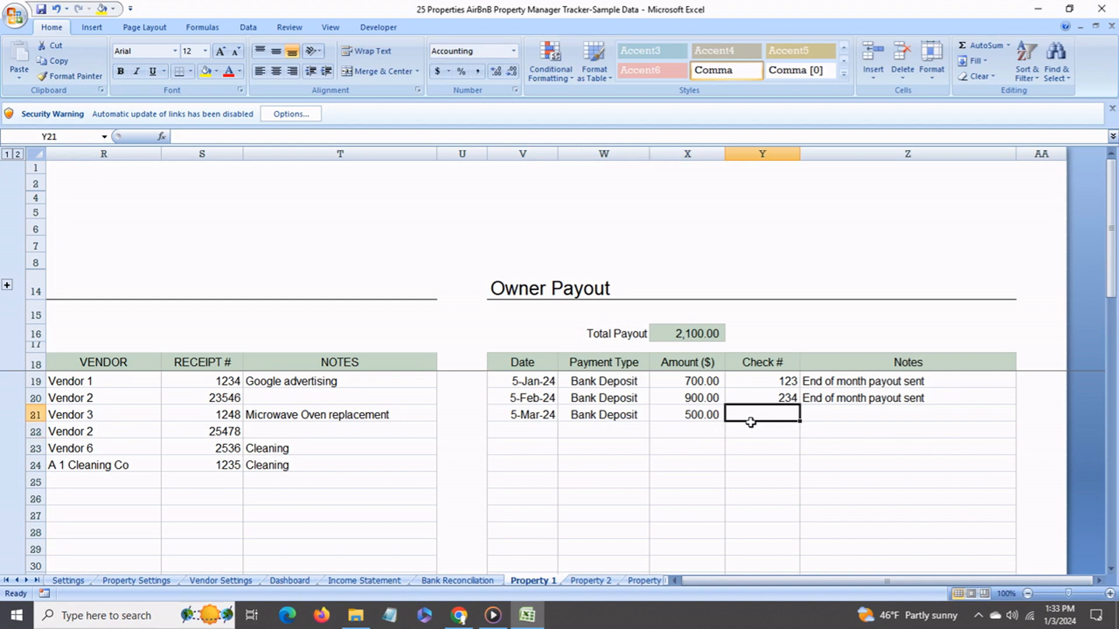
{"action": "type", "text": "354"}
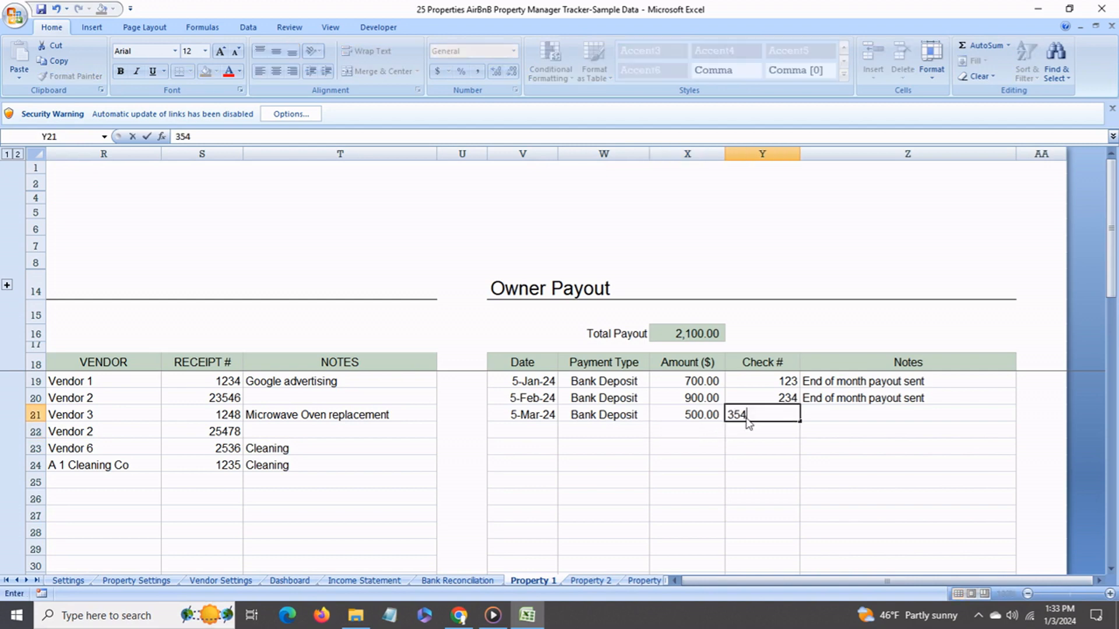
{"action": "left_click", "coordinate": [822, 420]}
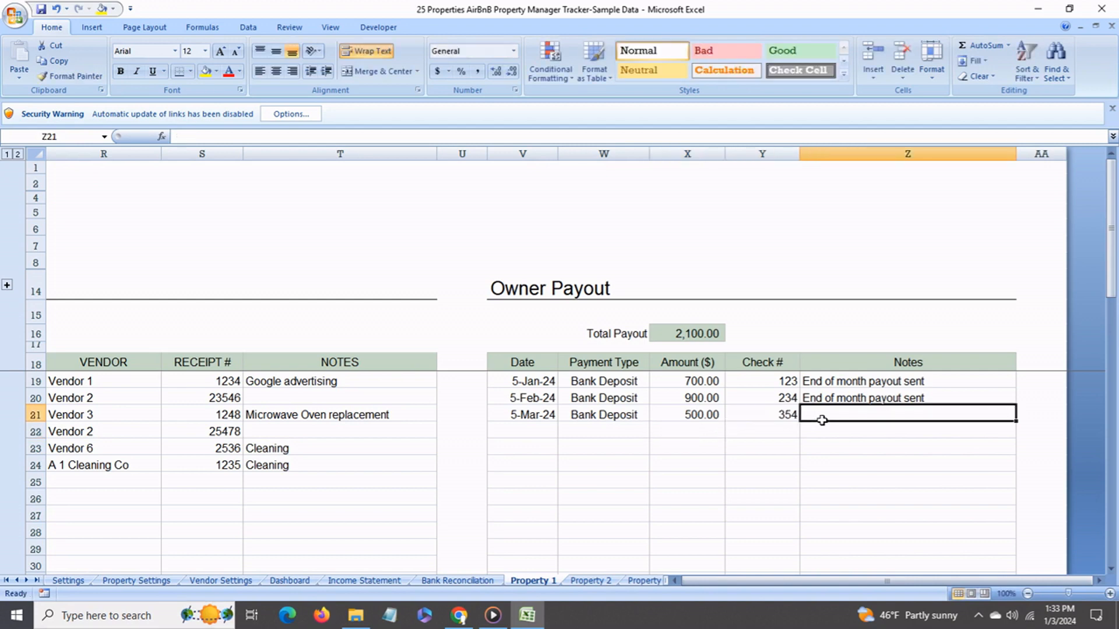
{"action": "type", "text": "End of month payout sent"}
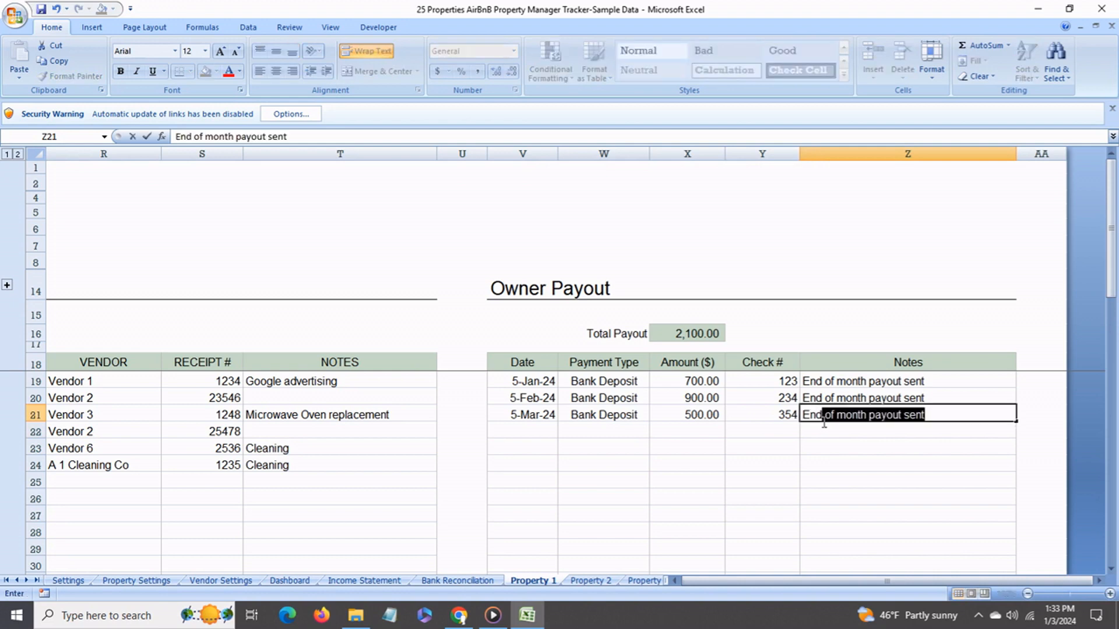
{"action": "key", "text": "Return"}
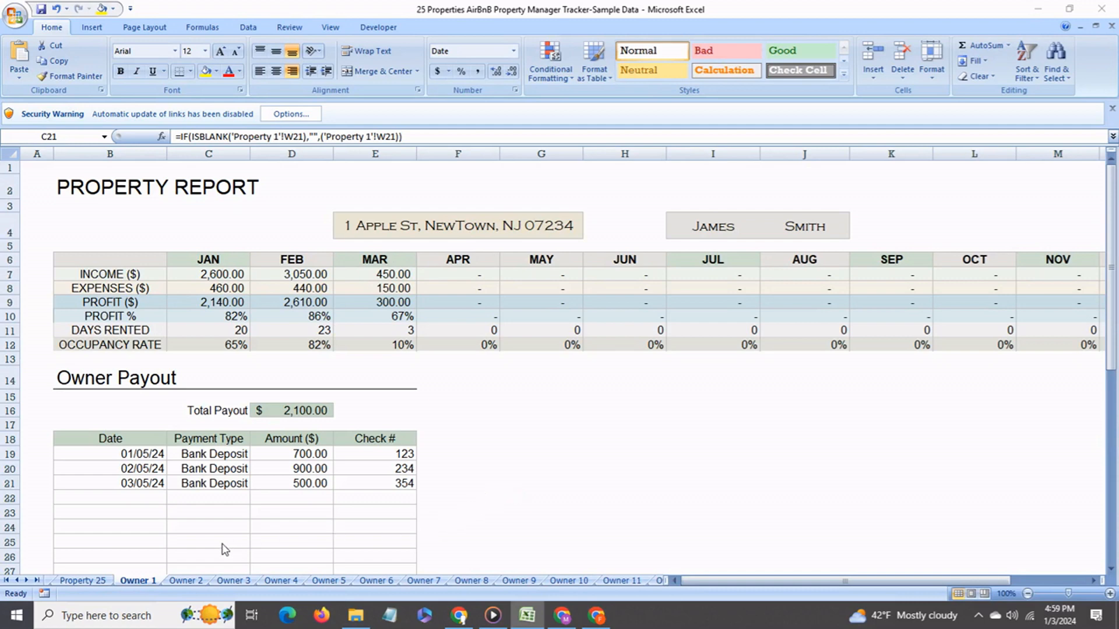
Review January's income, expenses, profit, profit percentage, days rented and occupancy rate in the Owner 1 property report.
{"action": "left_click", "coordinate": [138, 278]}
{"action": "left_click", "coordinate": [208, 276]}
{"action": "left_click", "coordinate": [218, 291]}
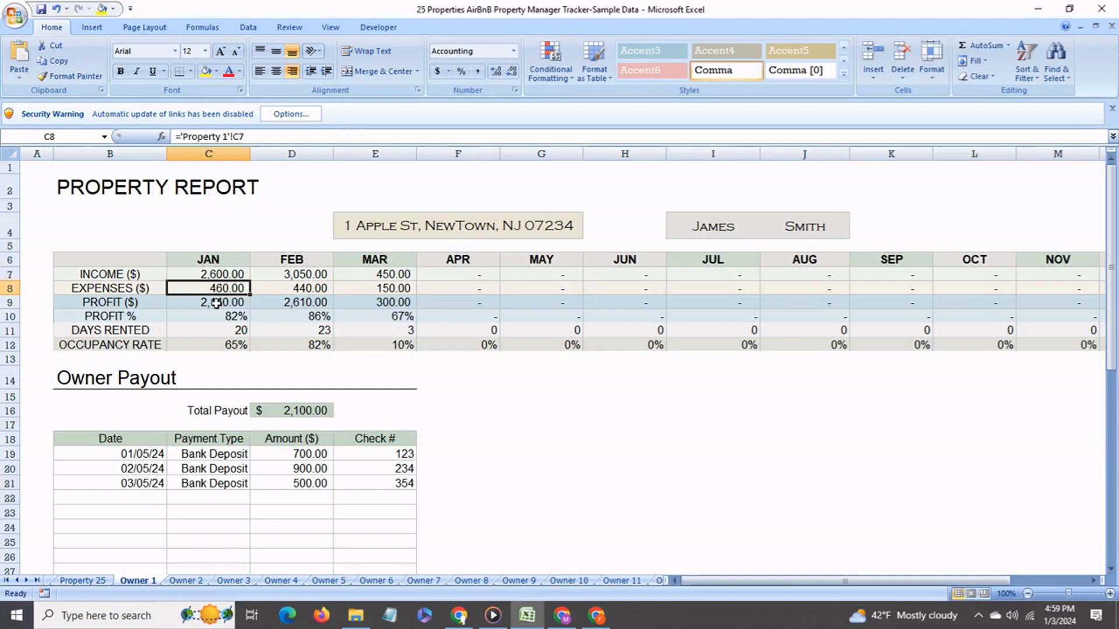
{"action": "left_click", "coordinate": [215, 305]}
{"action": "left_click", "coordinate": [220, 317]}
{"action": "left_click", "coordinate": [216, 331]}
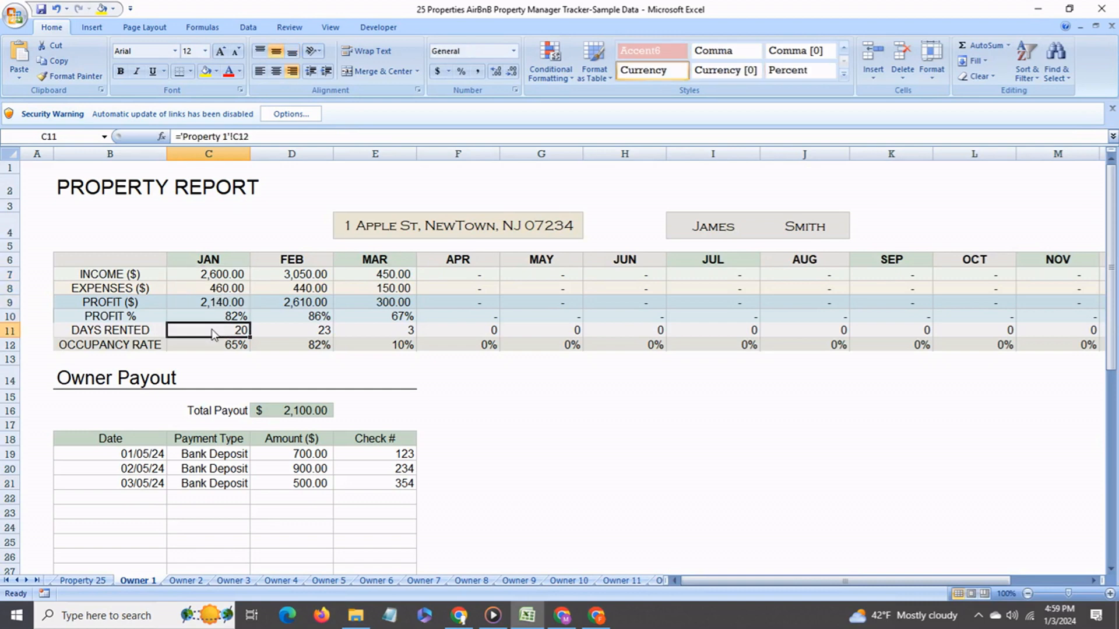
{"action": "left_click", "coordinate": [216, 347]}
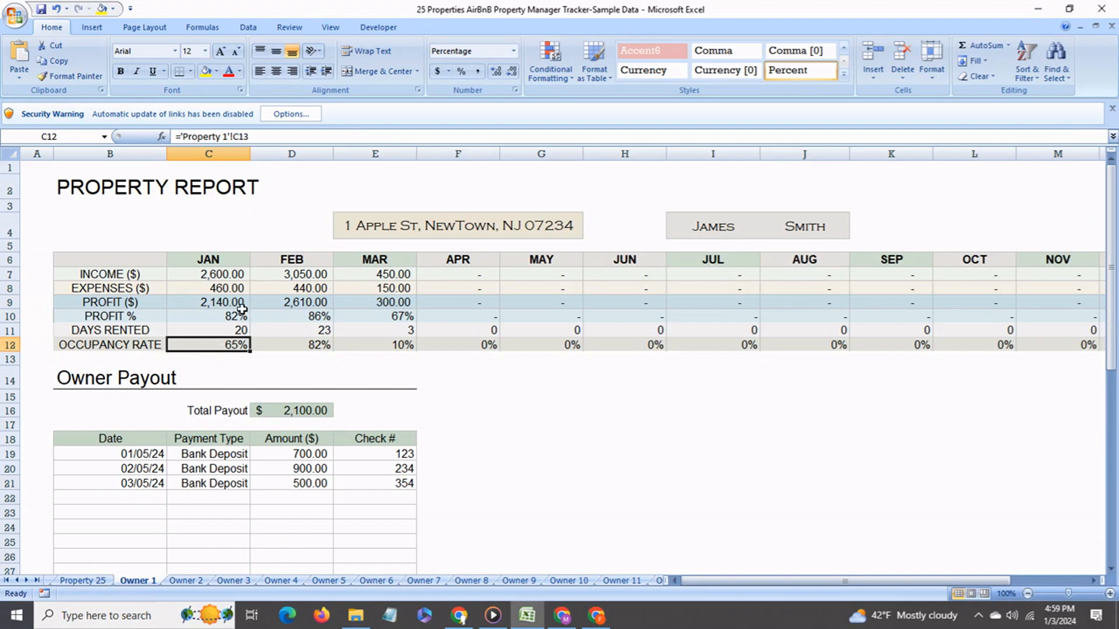
Check the date, payment type and amount of the first payout listed in the Owner 1 report.
{"action": "left_click", "coordinate": [153, 457]}
{"action": "left_click", "coordinate": [201, 460]}
{"action": "left_click", "coordinate": [297, 458]}
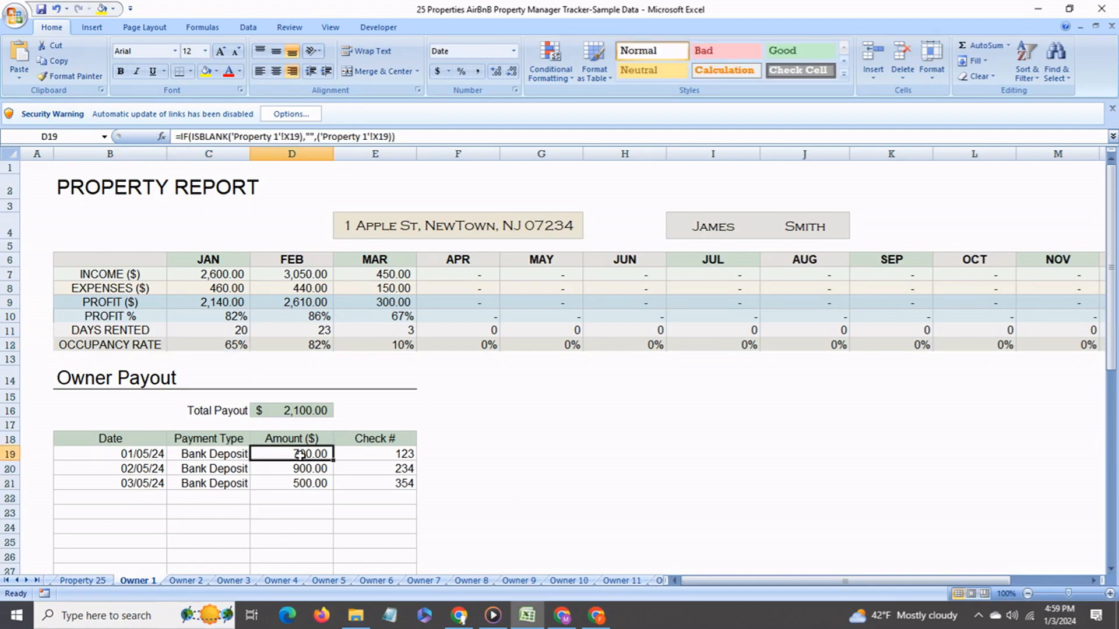